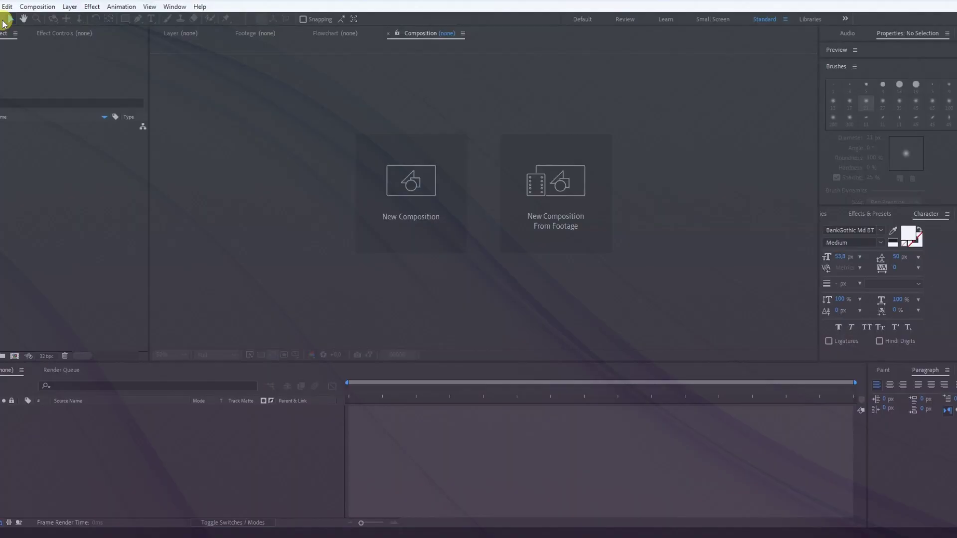
Open the Graph Master extension and browse its 2D Shaded and 3D Shaded categories.
{"action": "left_click", "coordinate": [186, 16]}
{"action": "mouse_move", "coordinate": [204, 70]}
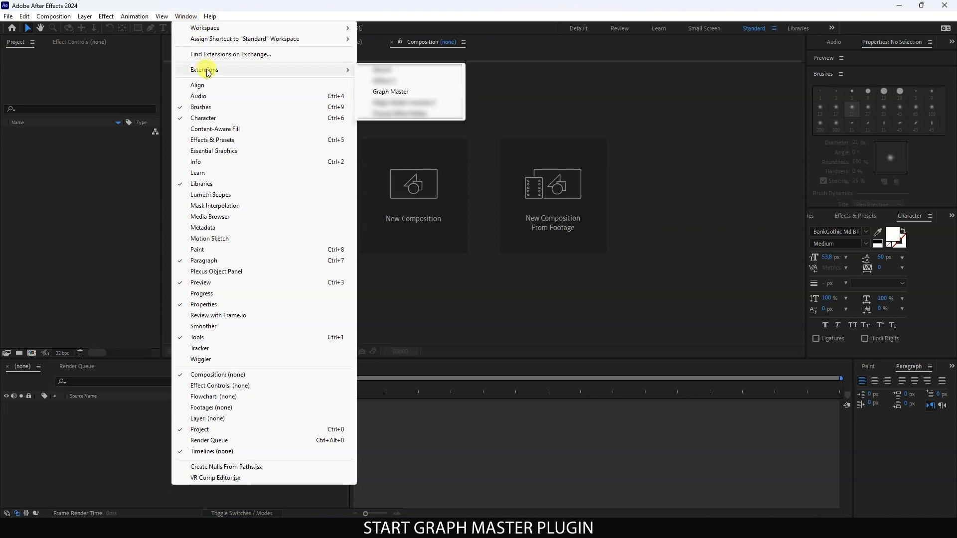
{"action": "left_click", "coordinate": [400, 93]}
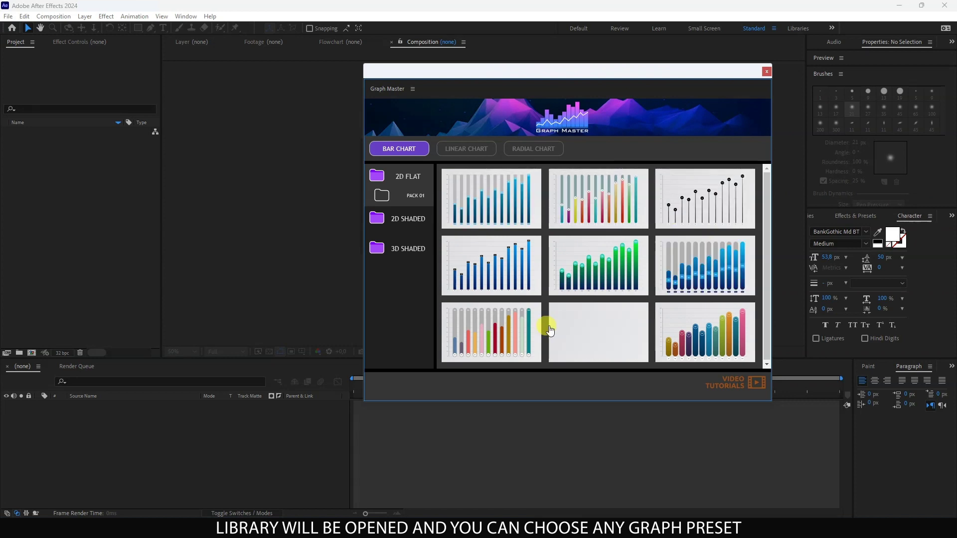
{"action": "left_click", "coordinate": [395, 218]}
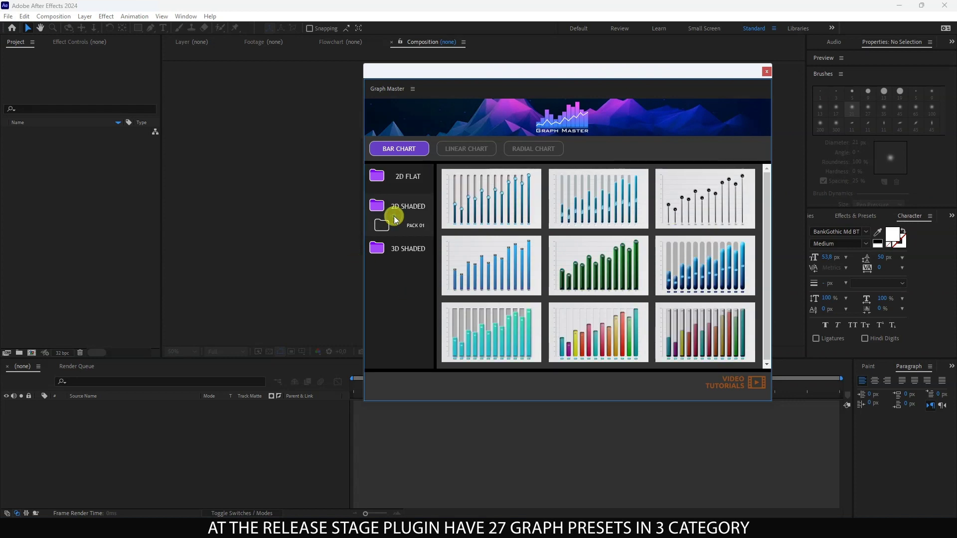
{"action": "left_click", "coordinate": [404, 244]}
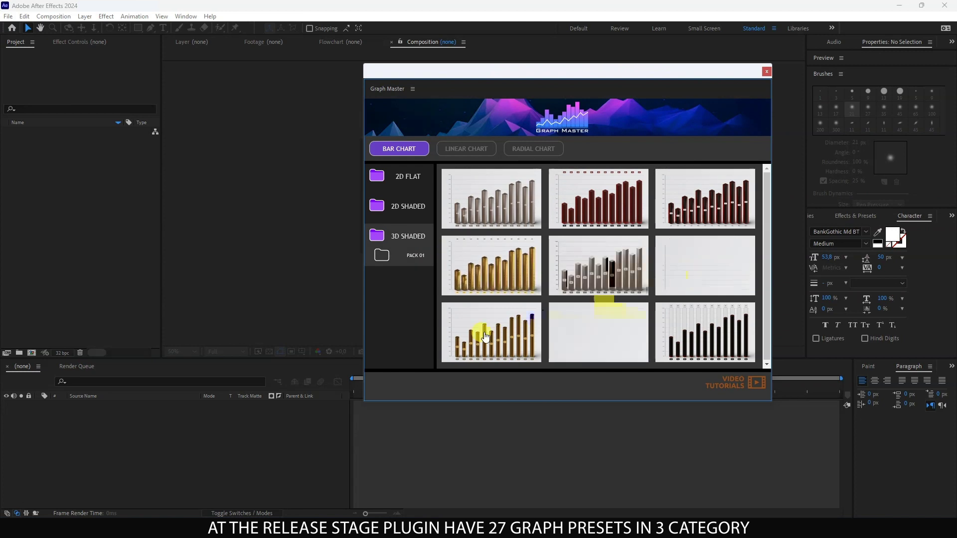
Pick the third 2D FLAT > PACK 01 preset and start entering a graph name.
{"action": "left_click", "coordinate": [408, 176]}
{"action": "left_click", "coordinate": [412, 196]}
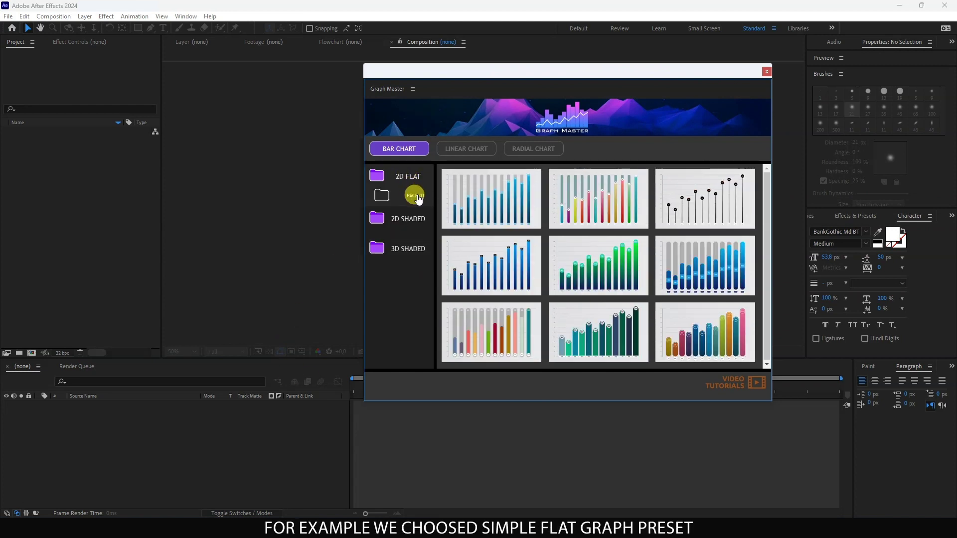
{"action": "left_click", "coordinate": [683, 210]}
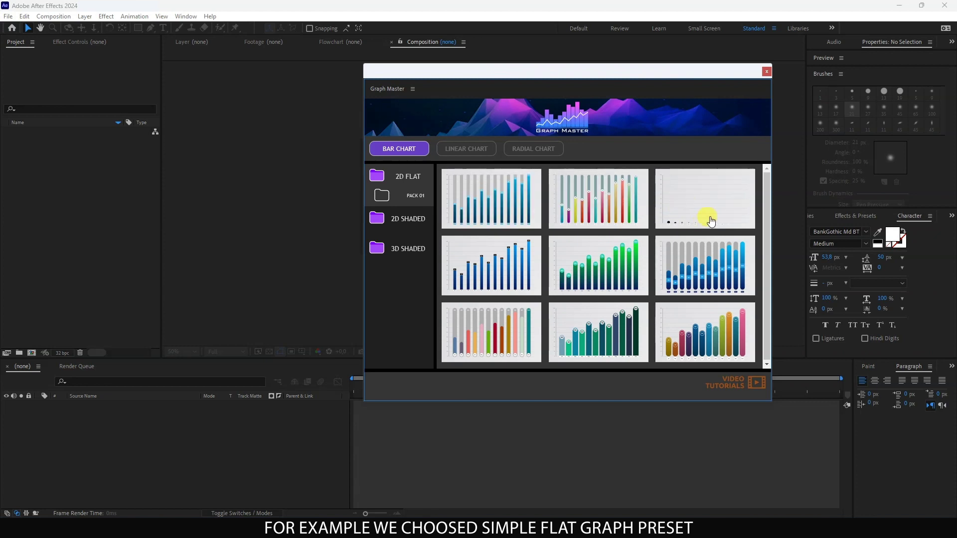
{"action": "left_click", "coordinate": [460, 246]}
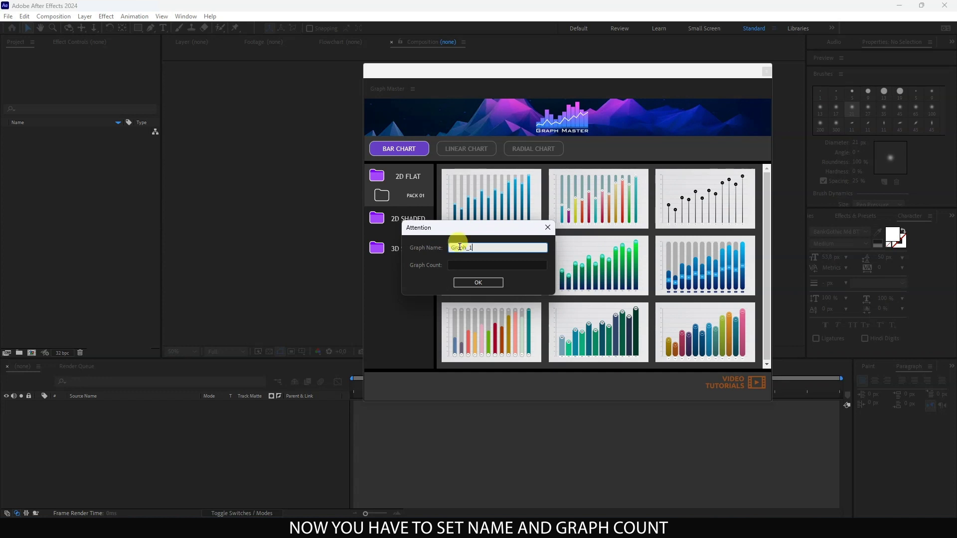
Set the Graph Count to 3 and generate the flat chart.
{"action": "left_click", "coordinate": [451, 265]}
{"action": "type", "text": "3"}
{"action": "left_click", "coordinate": [476, 281]}
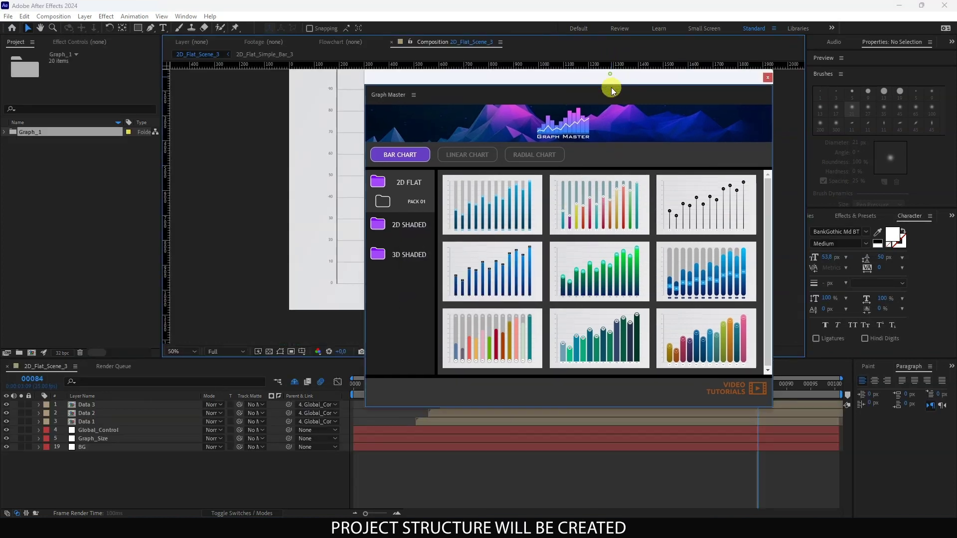
Move the Graph Master window aside and preview the chart's built-in bar animation.
{"action": "left_click_drag", "start_coordinate": [612, 85], "coordinate": [633, 267]}
{"action": "key", "text": "comma"}
{"action": "key", "text": "comma"}
{"action": "scroll", "coordinate": [572, 174], "scroll_direction": "up", "scroll_amount": 4}
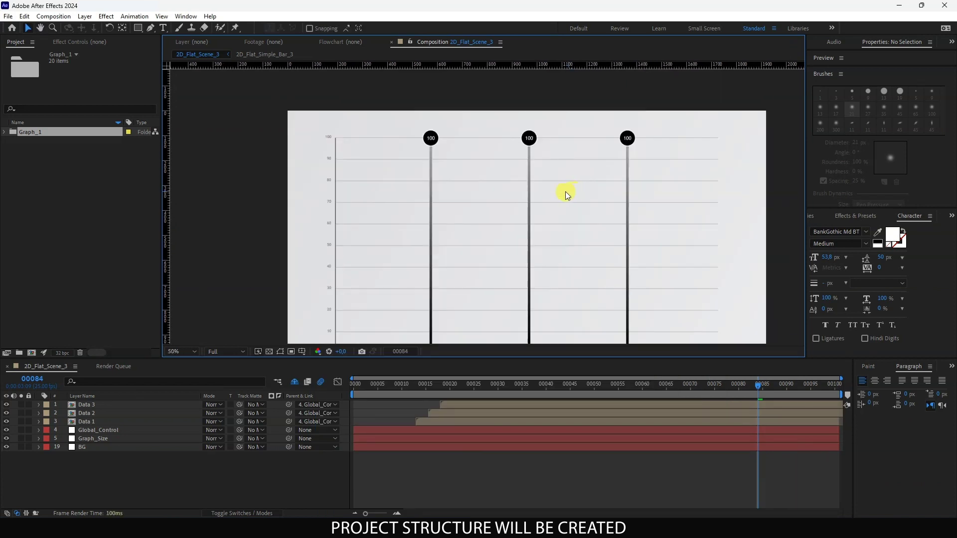
{"action": "key", "text": "space"}
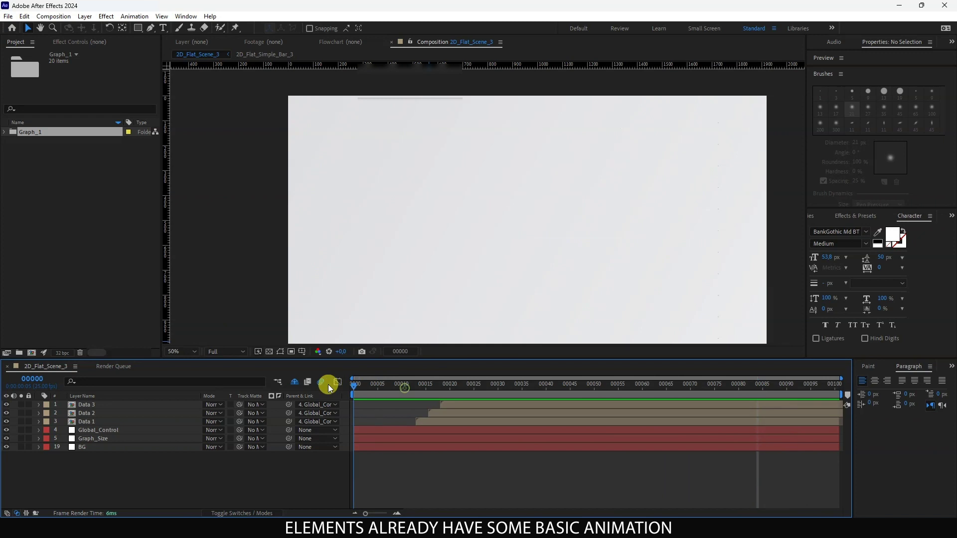
{"action": "left_click", "coordinate": [623, 384]}
{"action": "left_click_drag", "start_coordinate": [449, 267], "coordinate": [455, 274]}
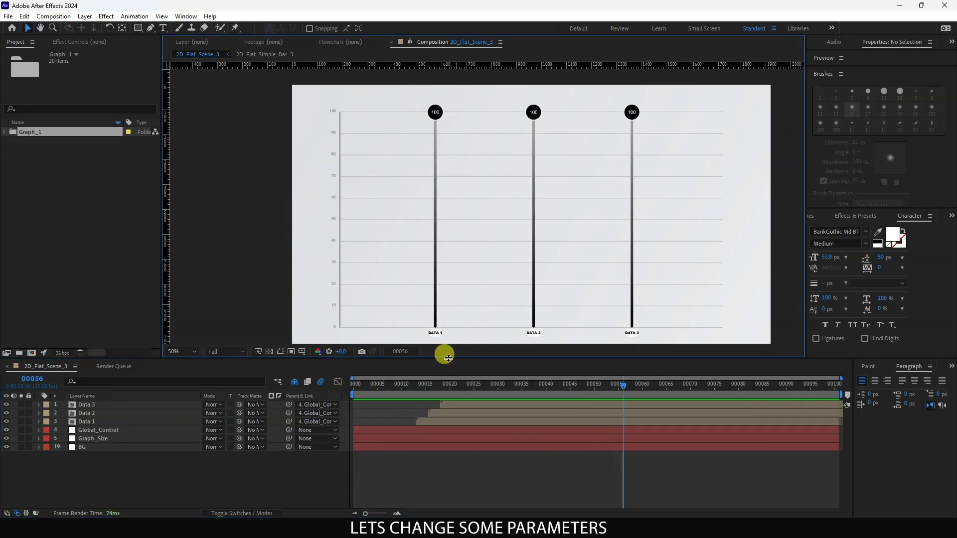
Set the three Data bars' Value 1 to 50, 70 and 40.
{"action": "left_click_drag", "start_coordinate": [463, 358], "coordinate": [463, 391]}
{"action": "left_click", "coordinate": [88, 455]}
{"action": "left_click", "coordinate": [92, 81]}
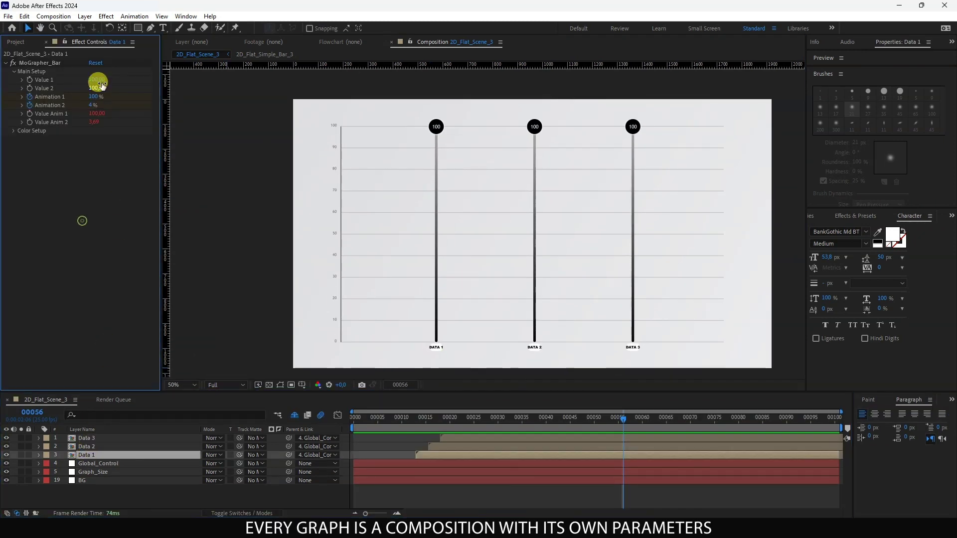
{"action": "type", "text": "50"}
{"action": "key", "text": "Return"}
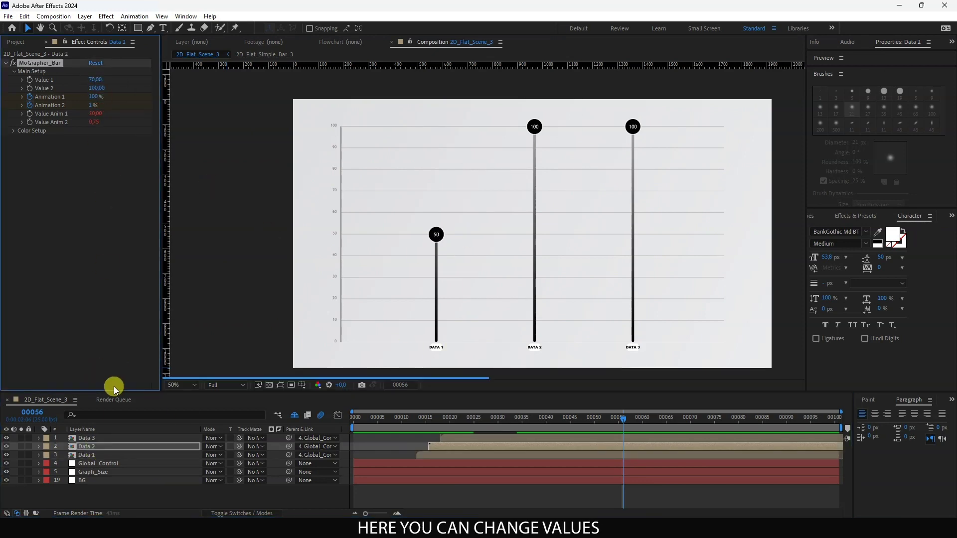
{"action": "left_click", "coordinate": [402, 418]}
{"action": "left_click", "coordinate": [661, 417]}
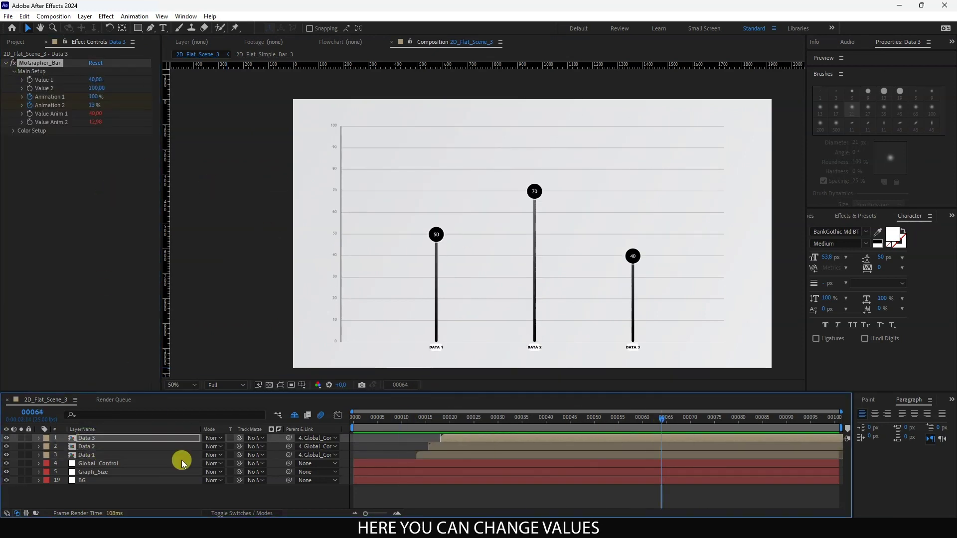
Rename the Data layers to Value_1, Value_2 and Value_3.
{"action": "left_click", "coordinate": [86, 456]}
{"action": "key", "text": "Return"}
{"action": "type", "text": "Value_1"}
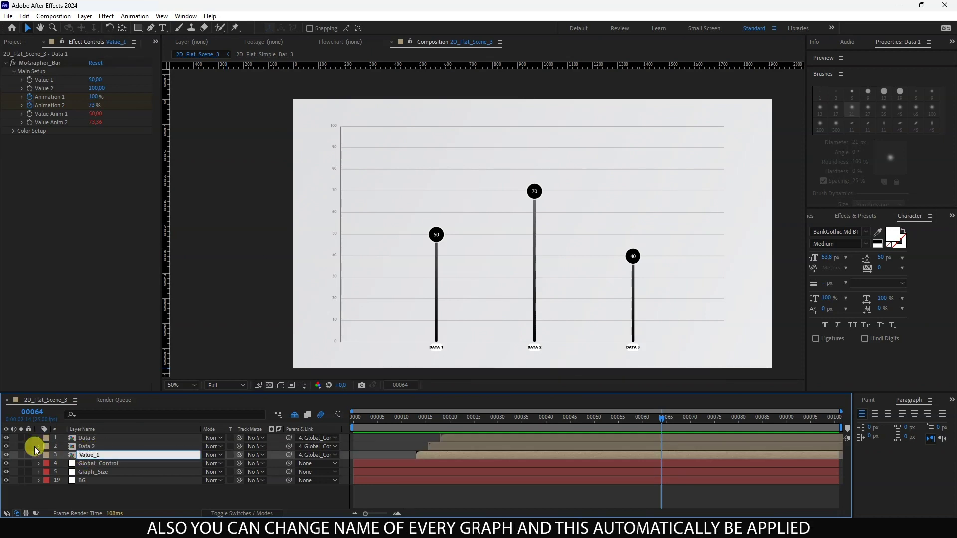
{"action": "key", "text": "Return"}
{"action": "key", "text": "Return"}
{"action": "left_click", "coordinate": [90, 447]}
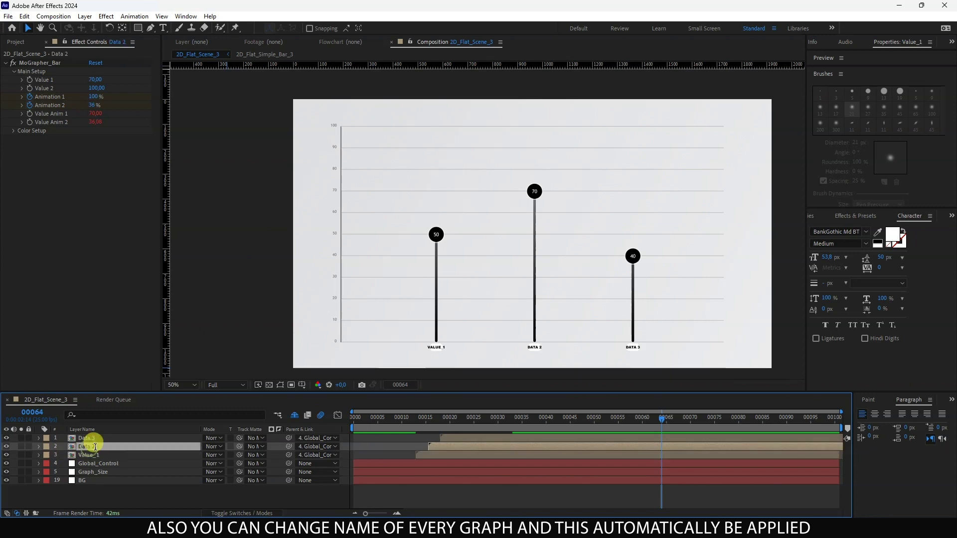
{"action": "key", "text": "Return"}
{"action": "type", "text": "Value_2"}
{"action": "left_click", "coordinate": [89, 437]}
{"action": "key", "text": "Return"}
{"action": "type", "text": "Value_3"}
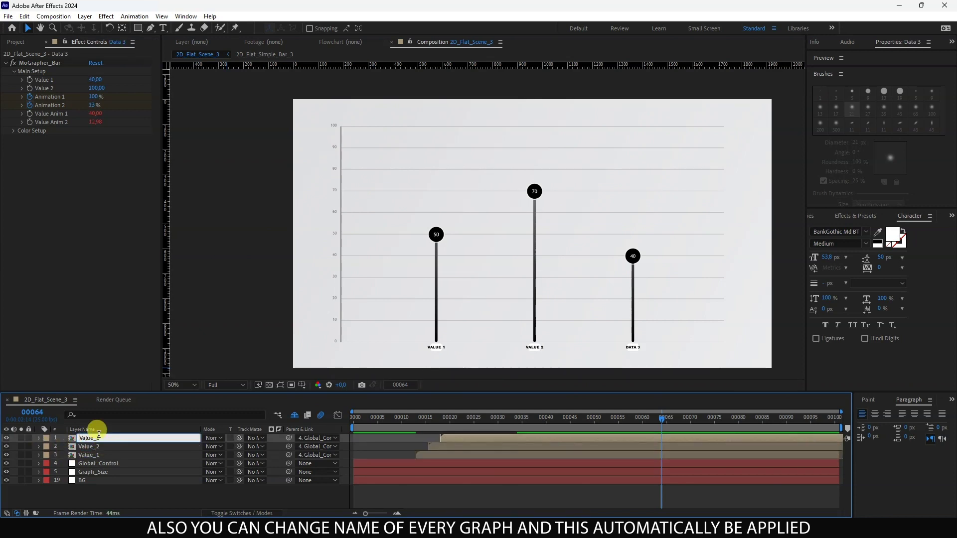
{"action": "key", "text": "Return"}
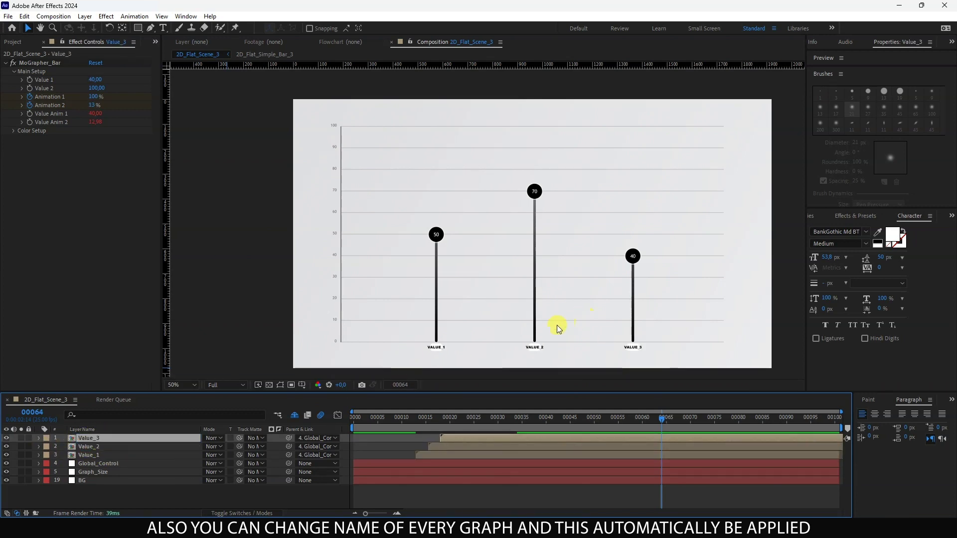
{"action": "scroll", "coordinate": [547, 262], "scroll_direction": "up", "scroll_amount": 2, "text": "alt"}
{"action": "scroll", "coordinate": [441, 310], "scroll_direction": "down", "scroll_amount": 1}
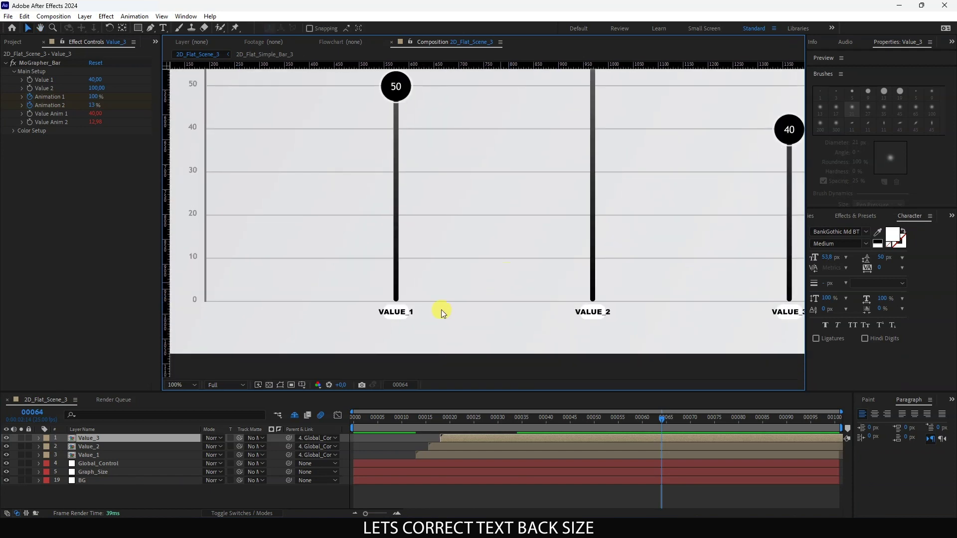
In Global_Control Frame Setup, set Frame Text Size 100,35 and Frame Text Roundness 5.
{"action": "left_click", "coordinate": [92, 465]}
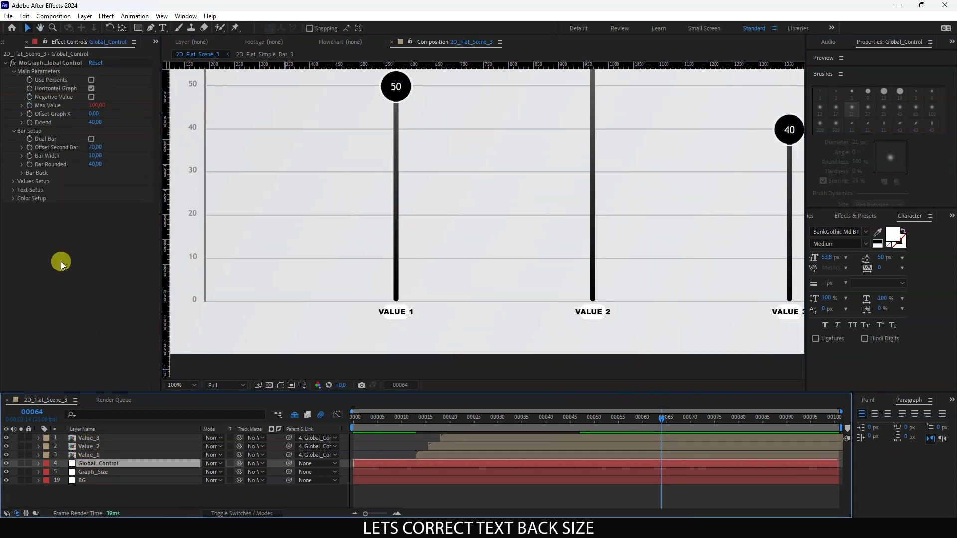
{"action": "left_click", "coordinate": [12, 189]}
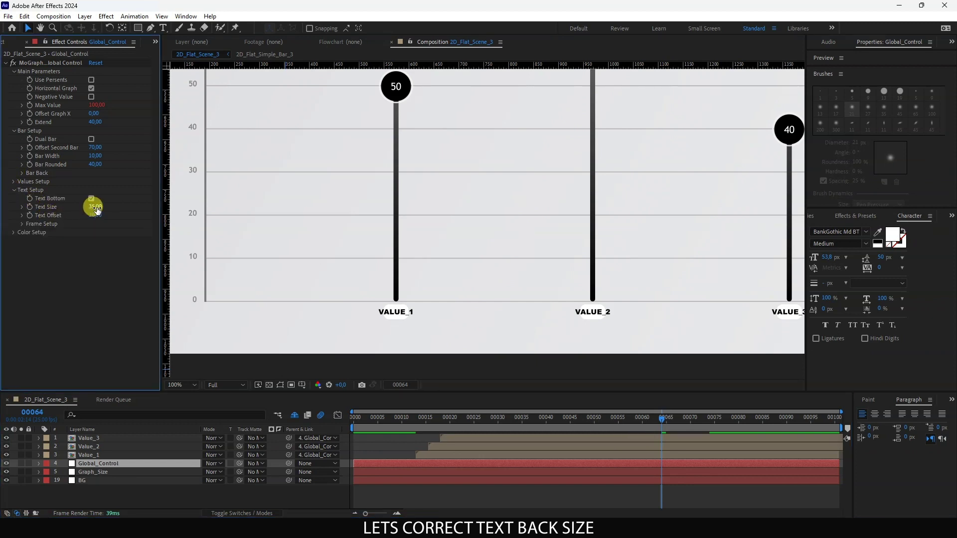
{"action": "left_click", "coordinate": [21, 225]}
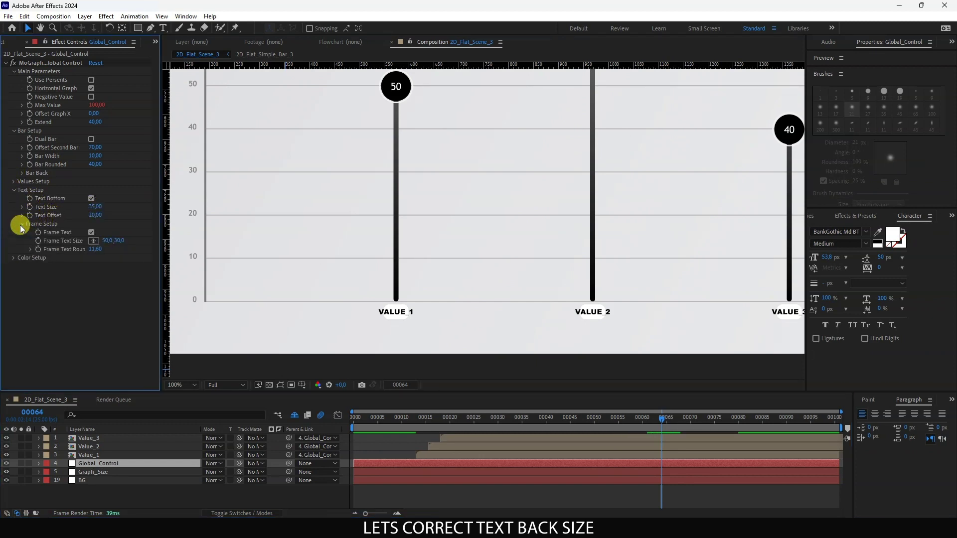
{"action": "type", "text": "100"}
{"action": "key", "text": "Tab"}
{"action": "type", "text": "35"}
{"action": "key", "text": "Return"}
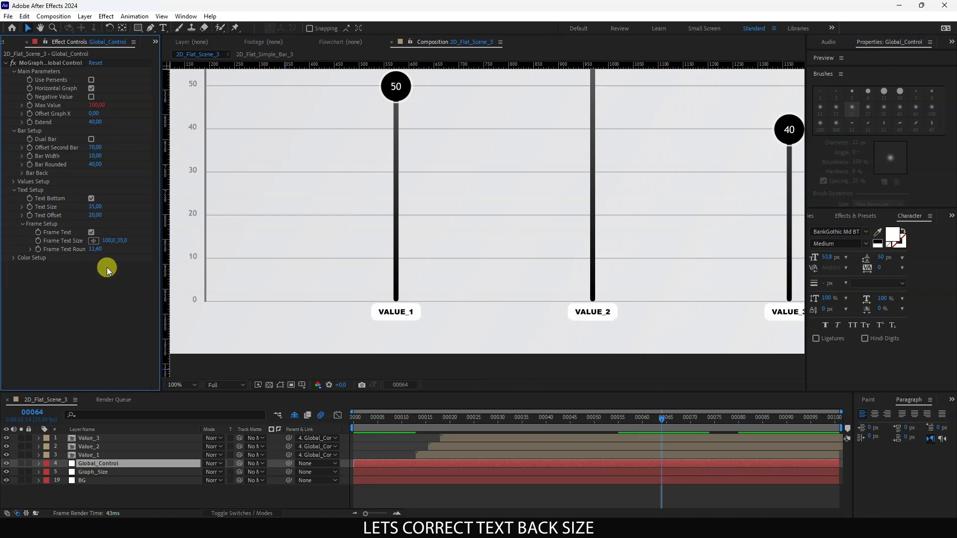
{"action": "mouse_move", "coordinate": [582, 300]}
{"action": "left_mouse_down"}
{"action": "mouse_move", "coordinate": [439, 287]}
{"action": "mouse_move", "coordinate": [509, 290]}
{"action": "left_mouse_up"}
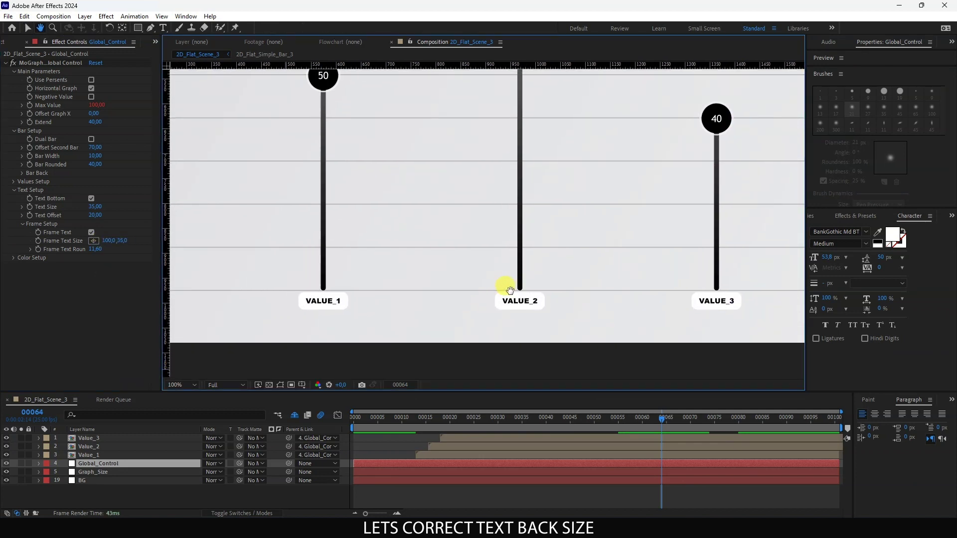
{"action": "left_click", "coordinate": [121, 284]}
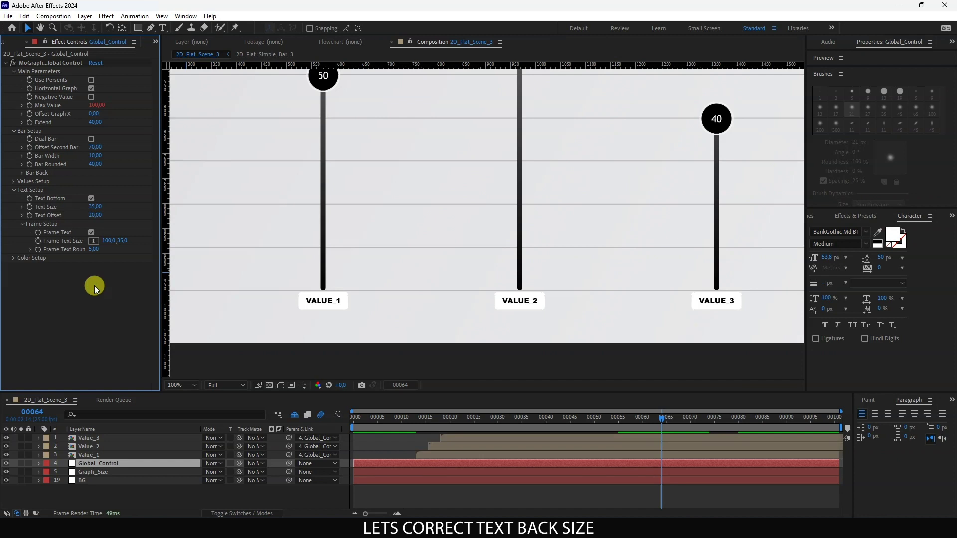
{"action": "scroll", "coordinate": [334, 280], "scroll_direction": "down", "scroll_amount": 2}
Enable Negative Value in Global_Control so the axis spans -100% to 100%.
{"action": "key", "text": "v"}
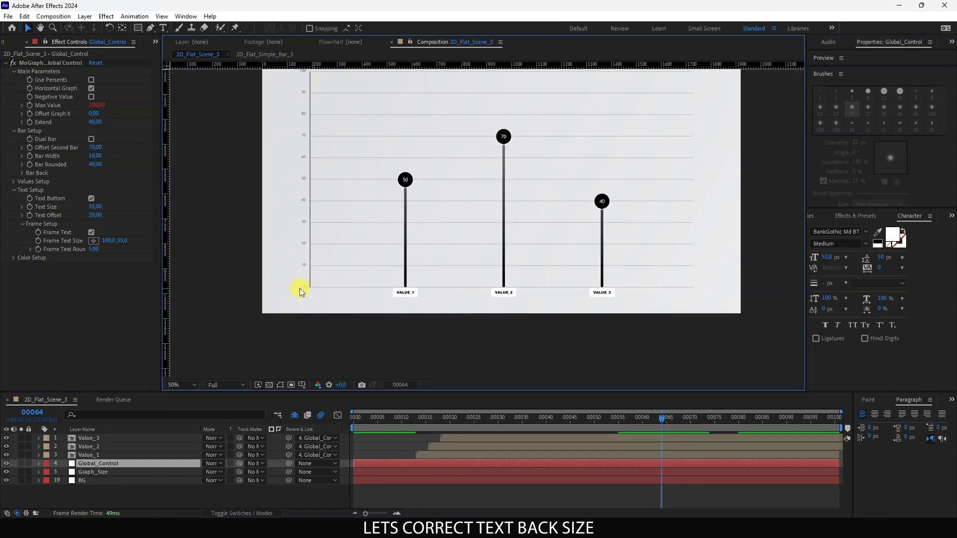
{"action": "scroll", "coordinate": [267, 270], "scroll_direction": "up", "scroll_amount": 2}
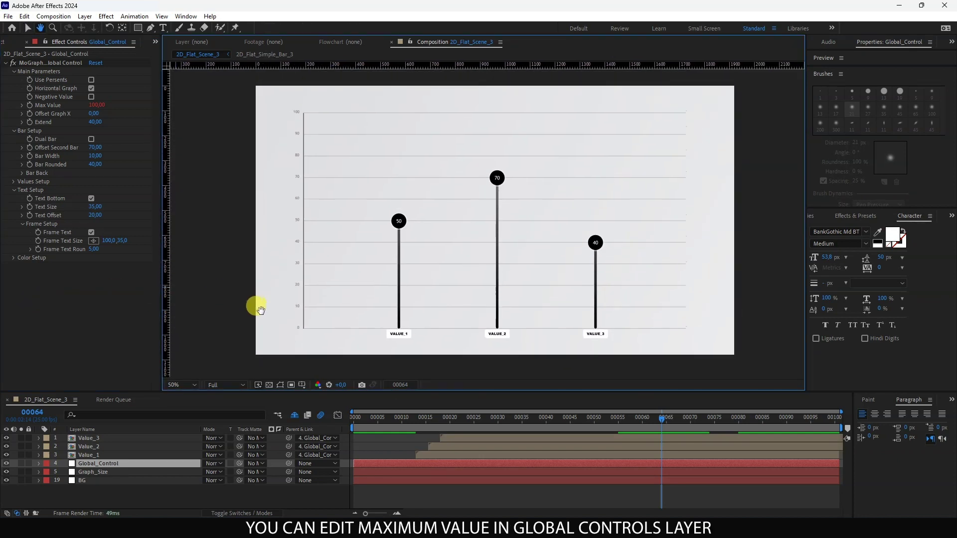
{"action": "left_click", "coordinate": [111, 148]}
{"action": "type", "text": "300"}
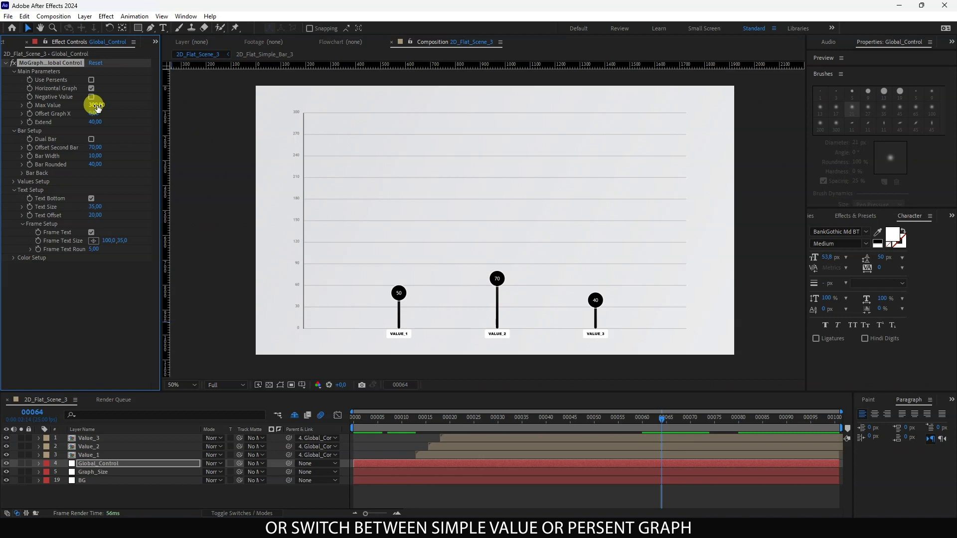
{"action": "left_click", "coordinate": [91, 80]}
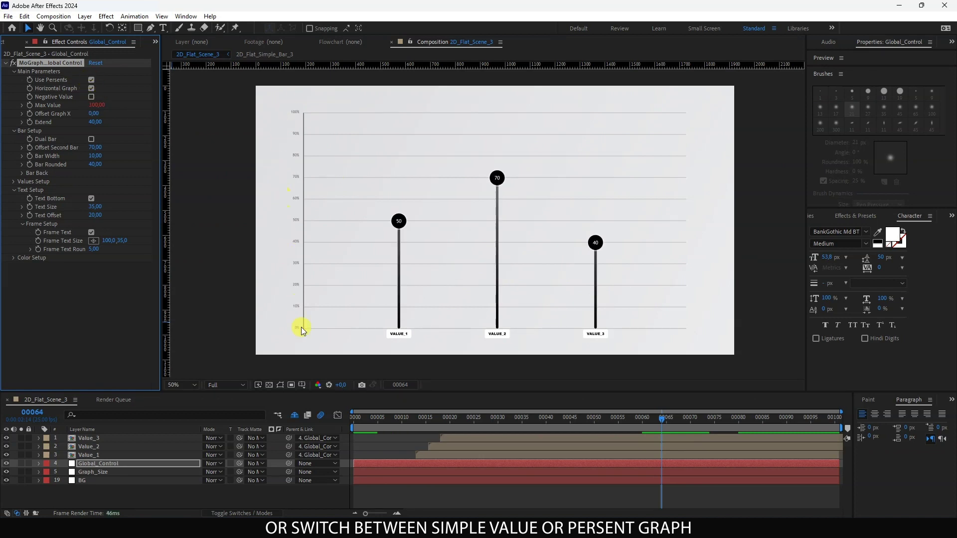
{"action": "left_click", "coordinate": [91, 98]}
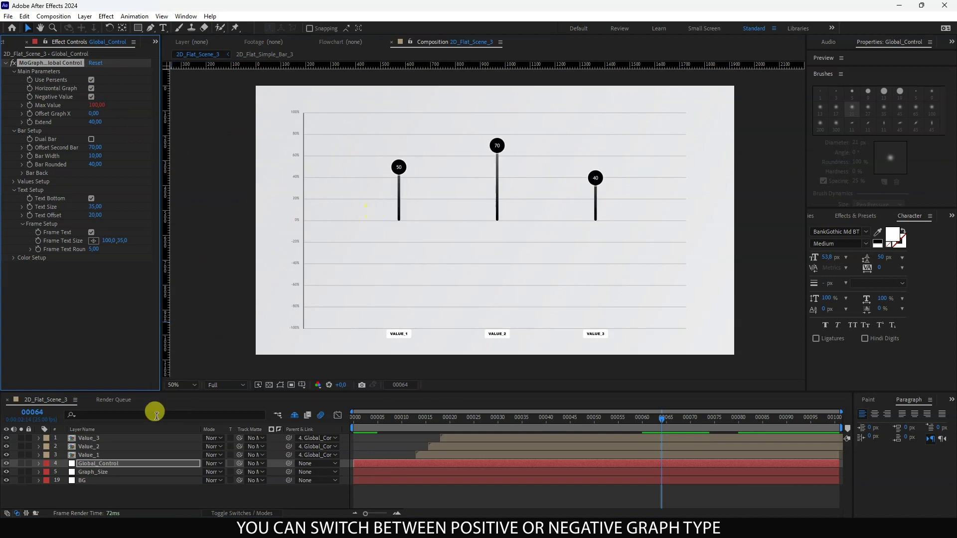
Set Value_2's Value 1 to -50.
{"action": "left_click", "coordinate": [95, 446]}
{"action": "left_click", "coordinate": [95, 80]}
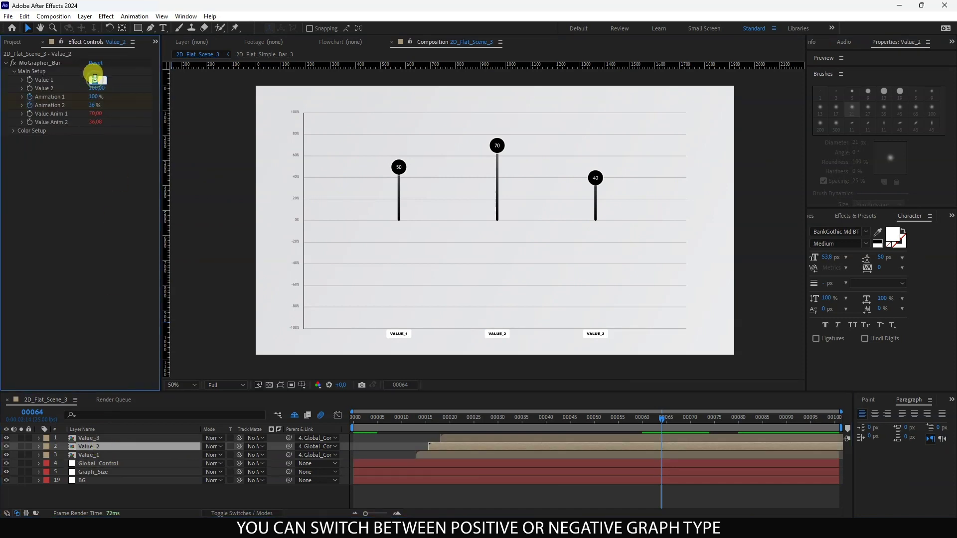
{"action": "type", "text": "50"}
{"action": "key", "text": "Return"}
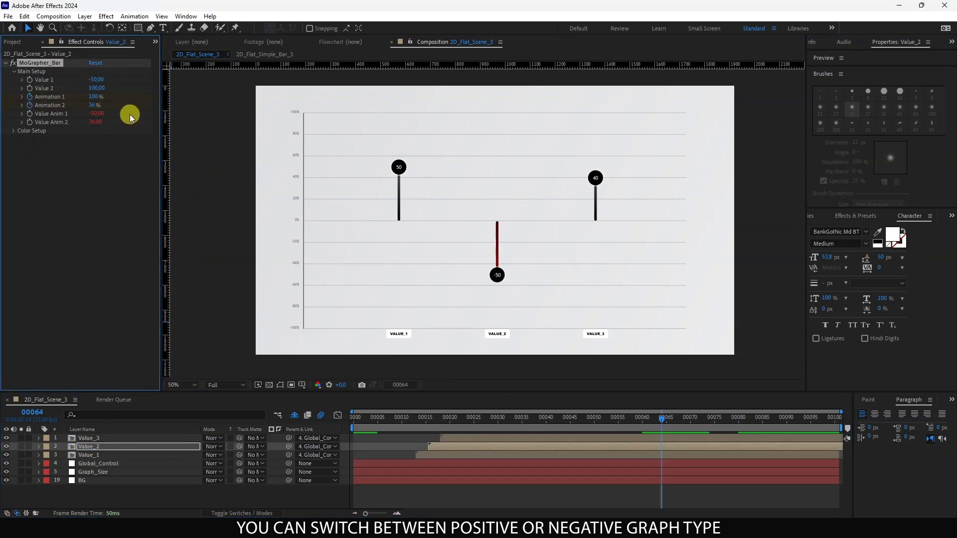
{"action": "left_click", "coordinate": [95, 464]}
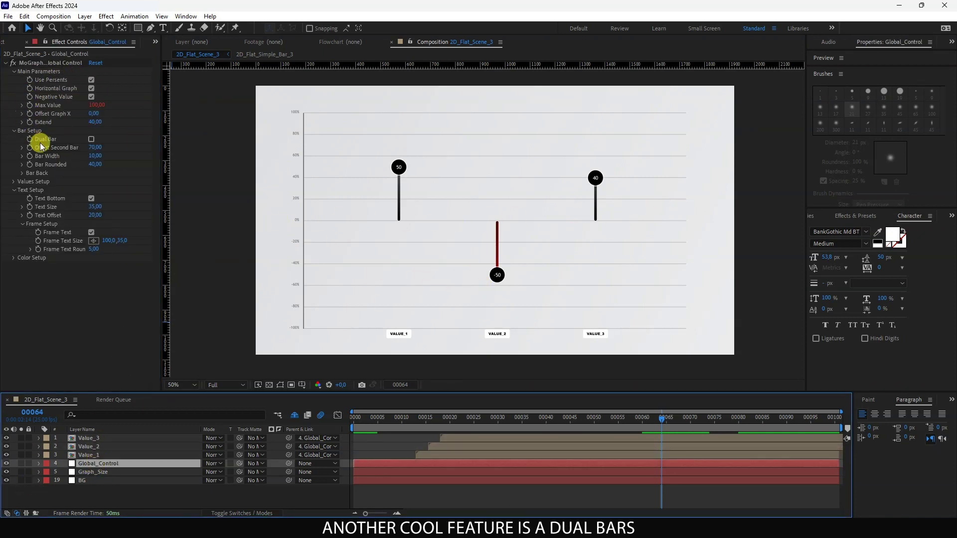
Enable Dual Bar and set Value_1's Value 1 to -40.
{"action": "left_click", "coordinate": [91, 139]}
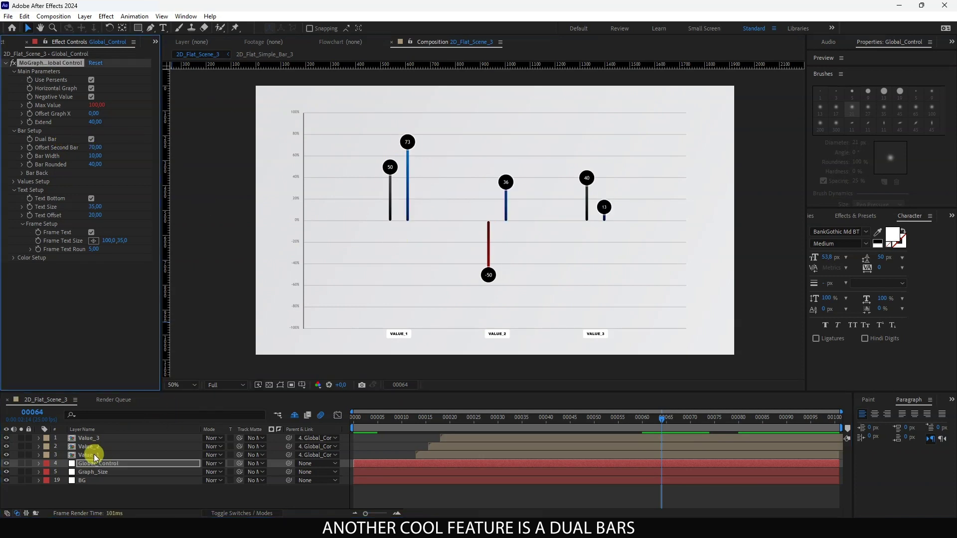
{"action": "left_click", "coordinate": [92, 455]}
{"action": "left_click", "coordinate": [94, 80]}
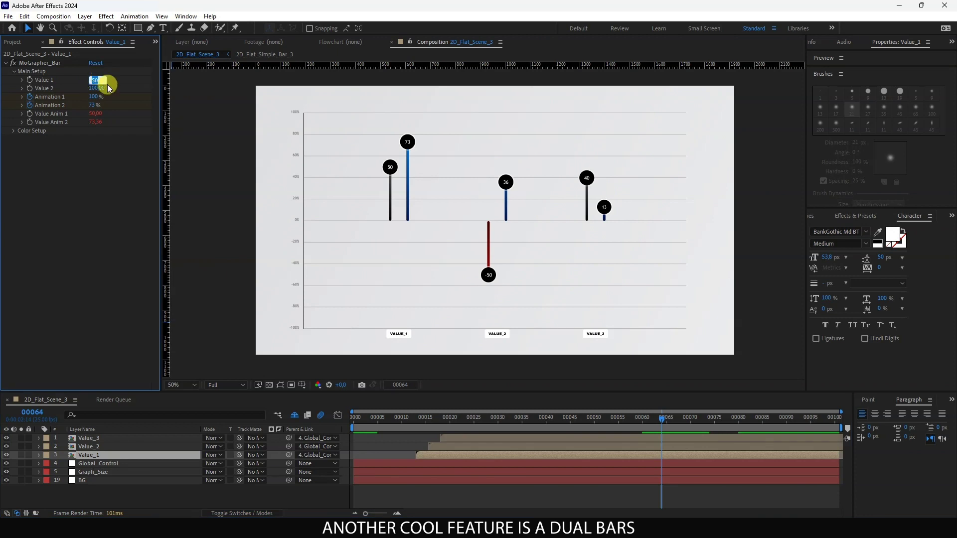
{"action": "type", "text": "40"}
{"action": "key", "text": "Return"}
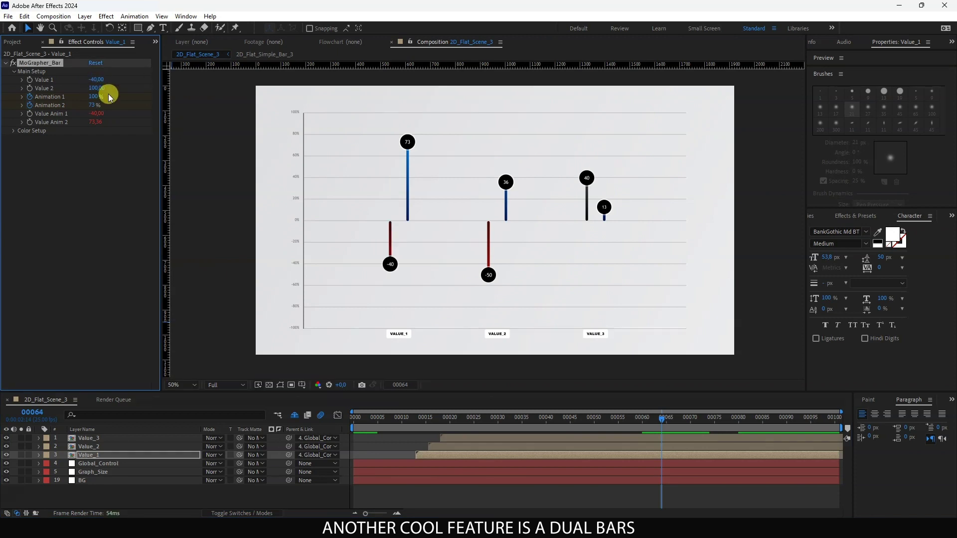
Set Value_3's Value 2 to -70.
{"action": "left_click", "coordinate": [97, 440]}
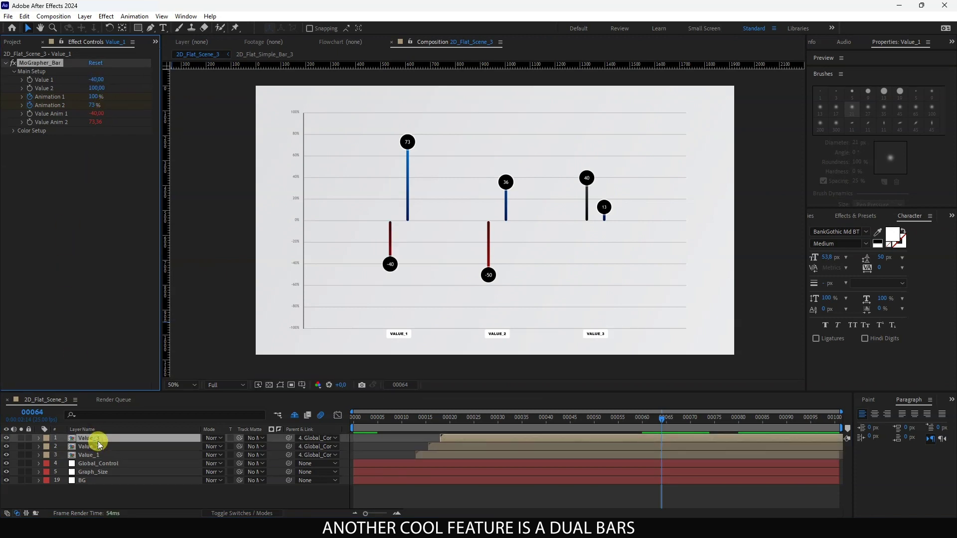
{"action": "left_click", "coordinate": [96, 88]}
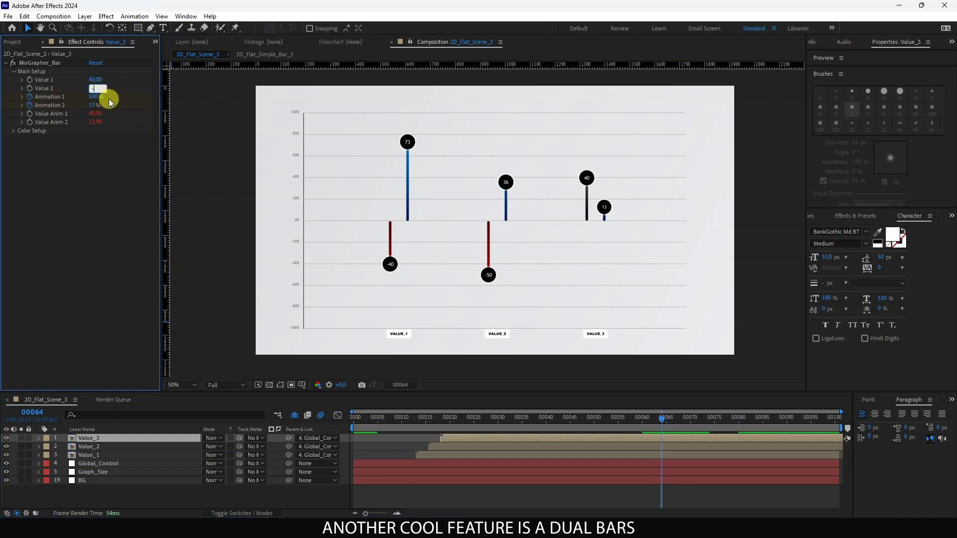
{"action": "type", "text": "70"}
{"action": "key", "text": "Return"}
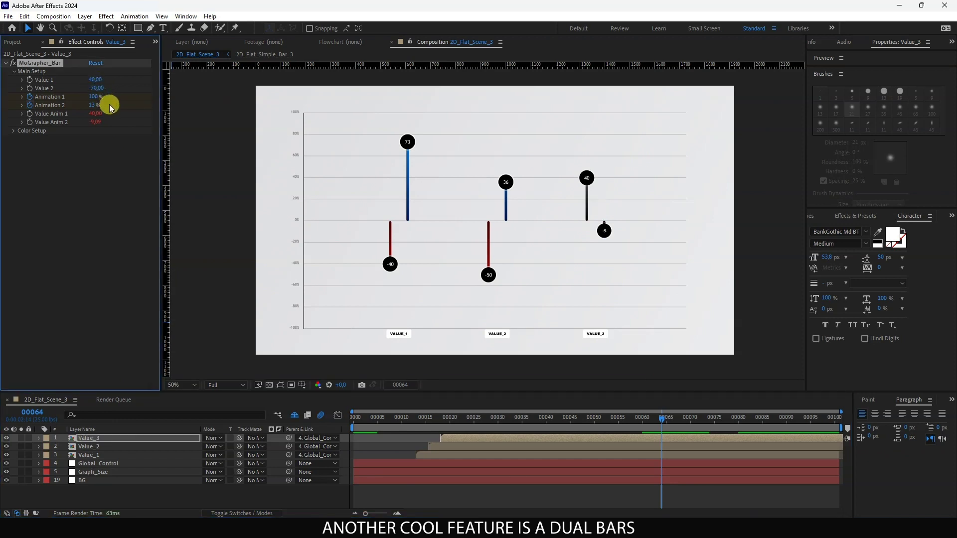
Preview the dual-bar chart animation.
{"action": "left_click_drag", "start_coordinate": [668, 417], "coordinate": [691, 417]}
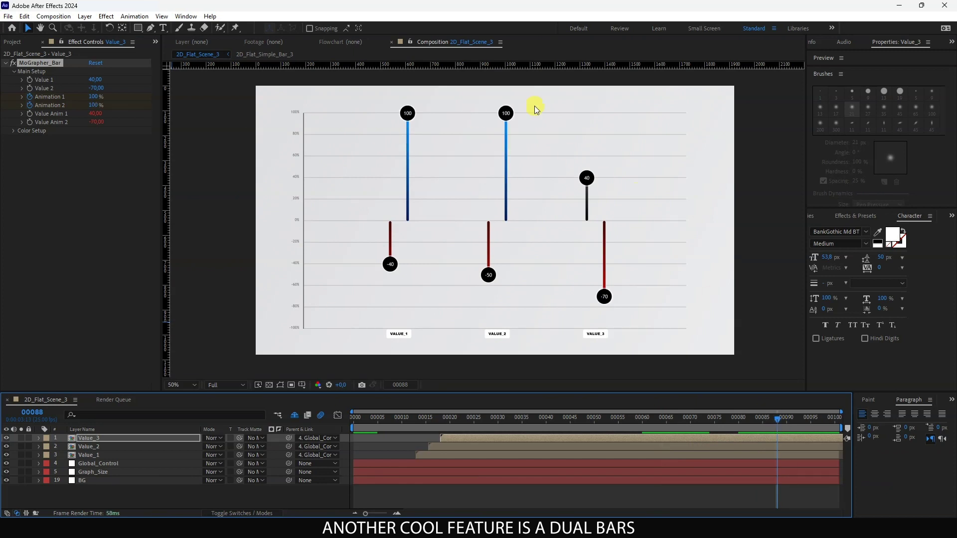
{"action": "left_click", "coordinate": [390, 447]}
{"action": "key", "text": "space"}
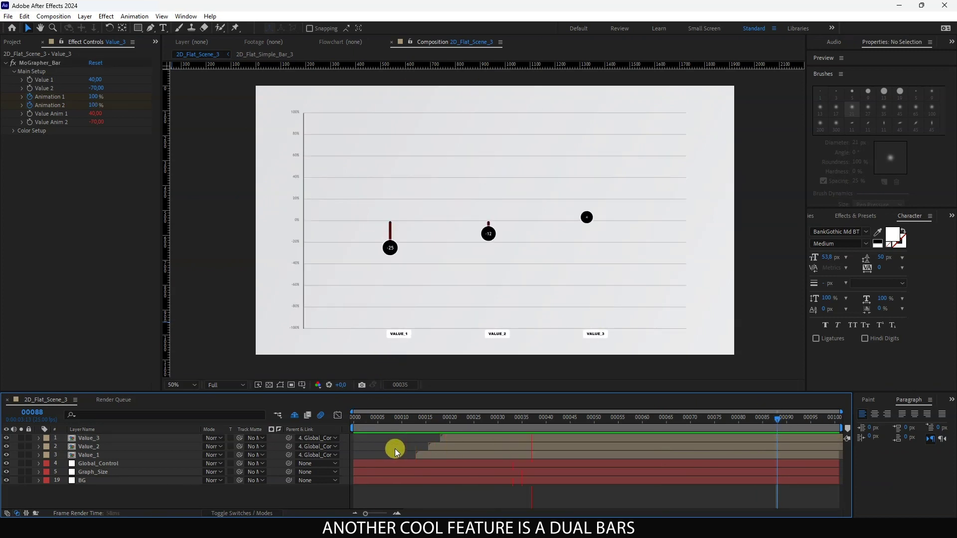
{"action": "left_click", "coordinate": [420, 417]}
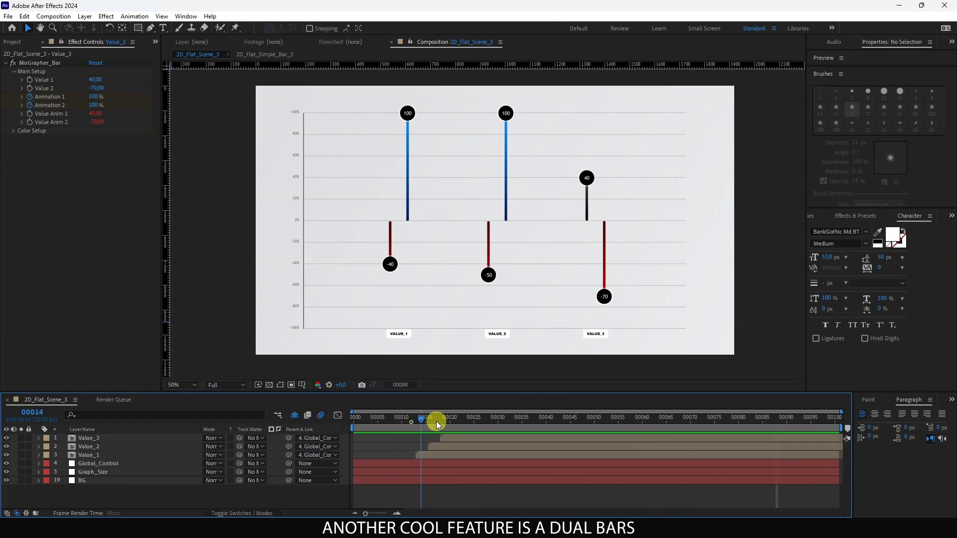
{"action": "left_click", "coordinate": [423, 457]}
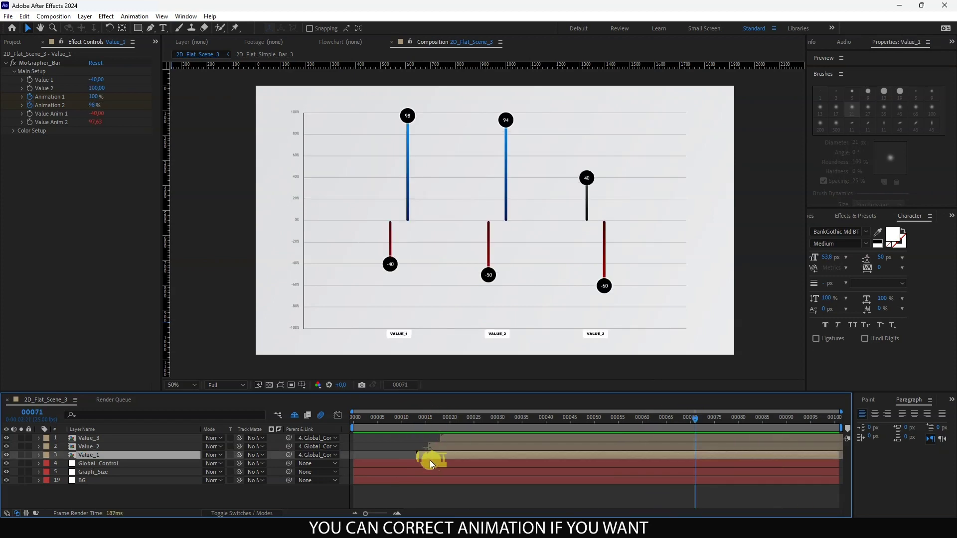
Shift Value_1's Animation 2 keyframes earlier, check the timing, then move them back.
{"action": "key", "text": "u"}
{"action": "left_click_drag", "start_coordinate": [539, 393], "coordinate": [530, 348]}
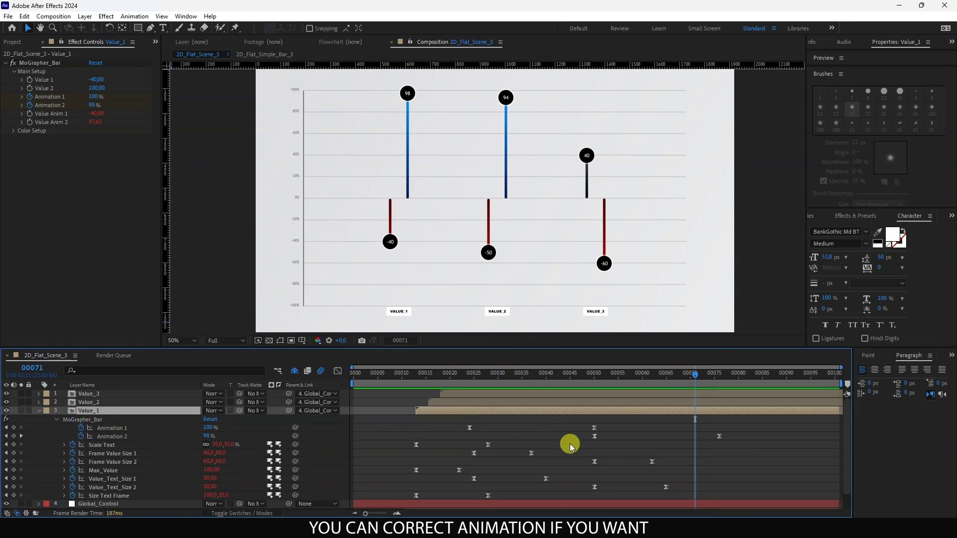
{"action": "left_click_drag", "start_coordinate": [565, 433], "coordinate": [778, 502]}
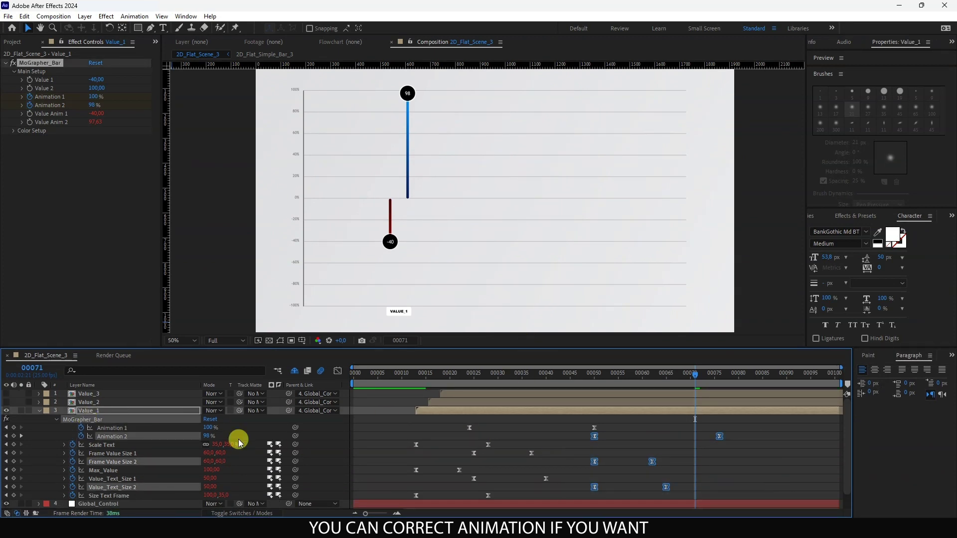
{"action": "left_click_drag", "start_coordinate": [594, 437], "coordinate": [531, 438]}
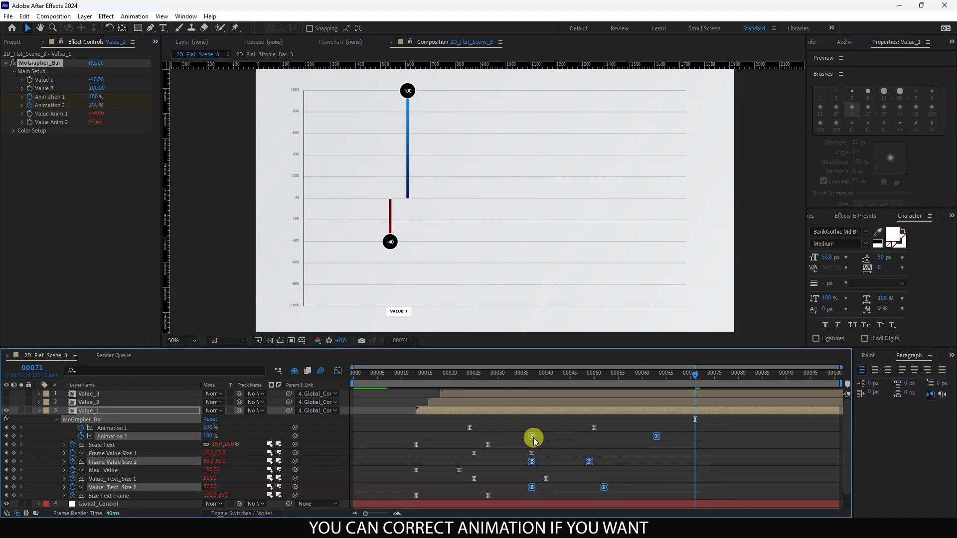
{"action": "left_click_drag", "start_coordinate": [410, 378], "coordinate": [589, 386]}
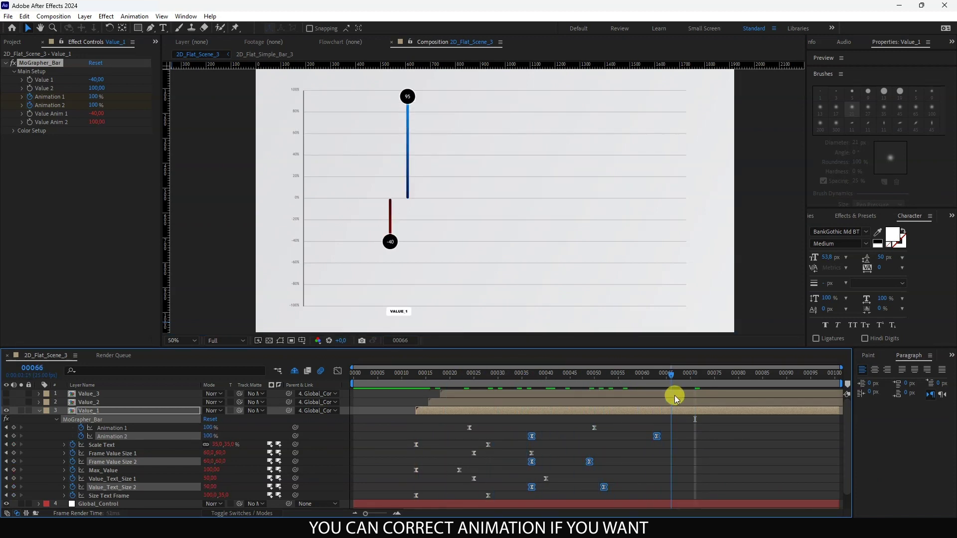
{"action": "left_click_drag", "start_coordinate": [589, 386], "coordinate": [681, 386]}
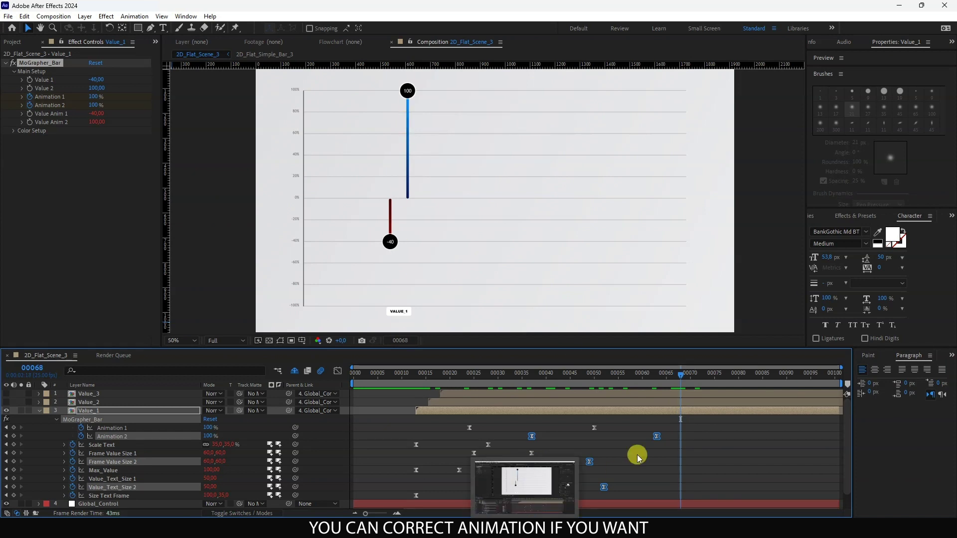
{"action": "left_click_drag", "start_coordinate": [566, 423], "coordinate": [569, 427]}
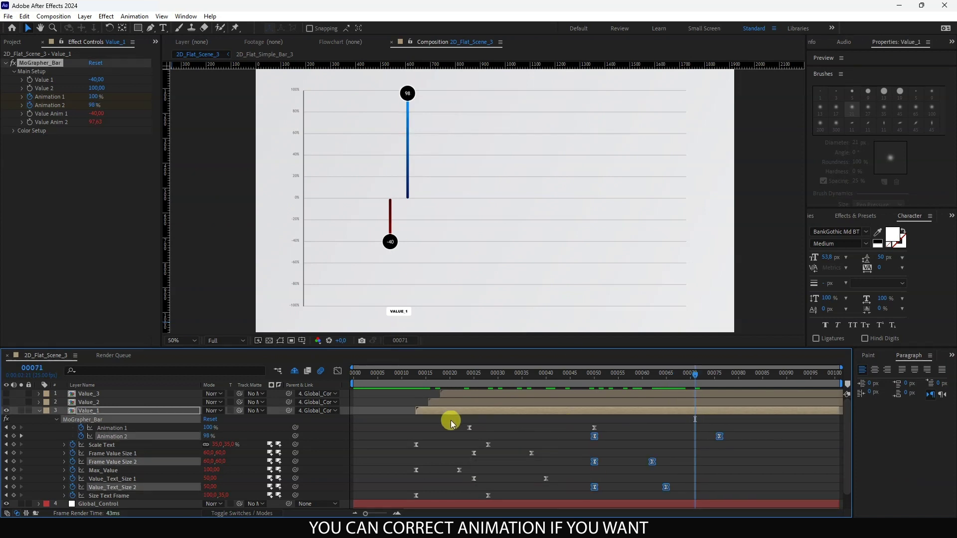
{"action": "left_click", "coordinate": [38, 411]}
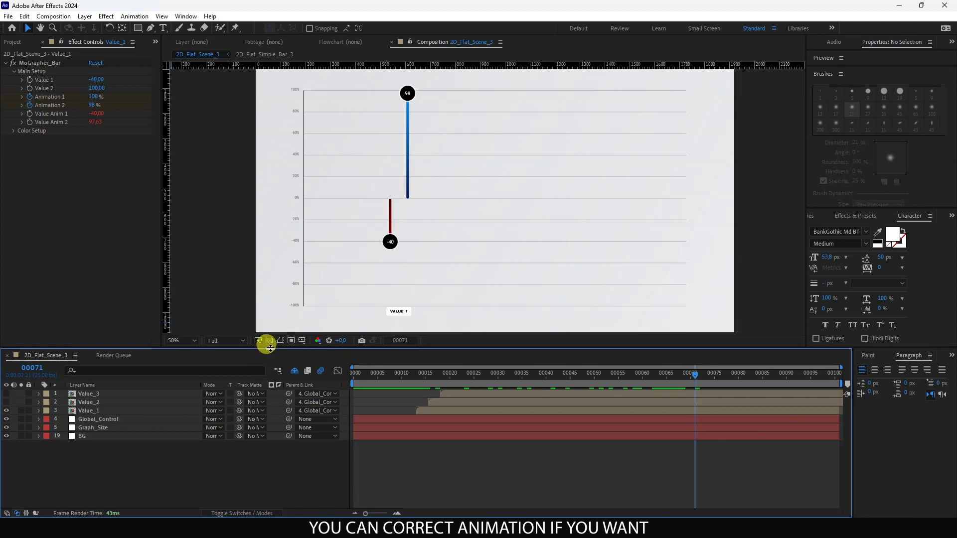
Check Horizontal Graph in Global_Control and preview the sideways bar animation.
{"action": "left_click_drag", "start_coordinate": [269, 347], "coordinate": [264, 382]}
{"action": "left_click", "coordinate": [73, 453]}
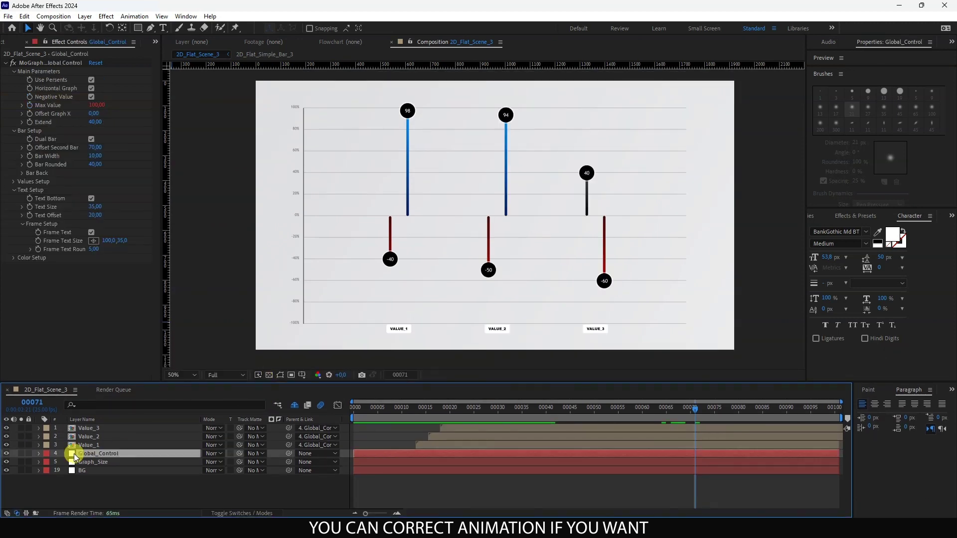
{"action": "left_click", "coordinate": [91, 89]}
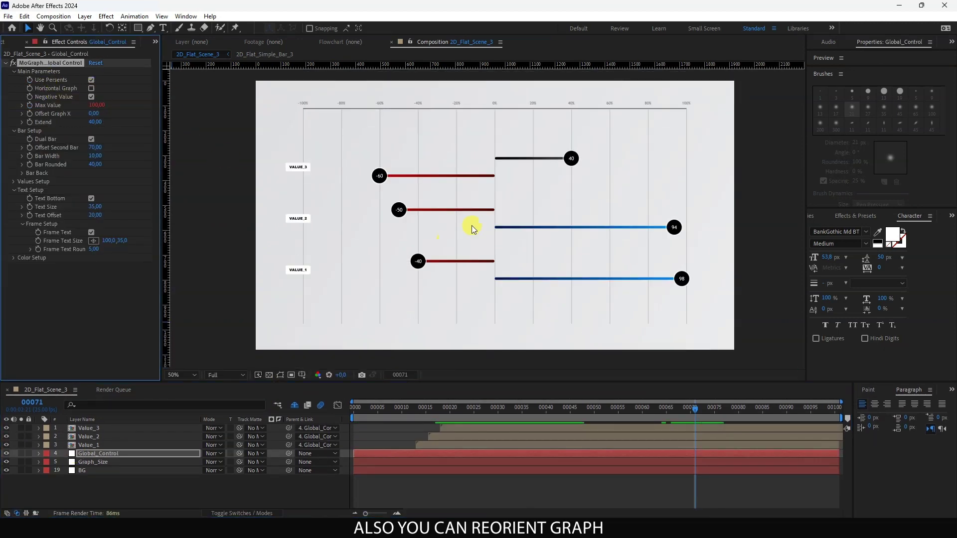
{"action": "left_click", "coordinate": [449, 491]}
{"action": "key", "text": "space"}
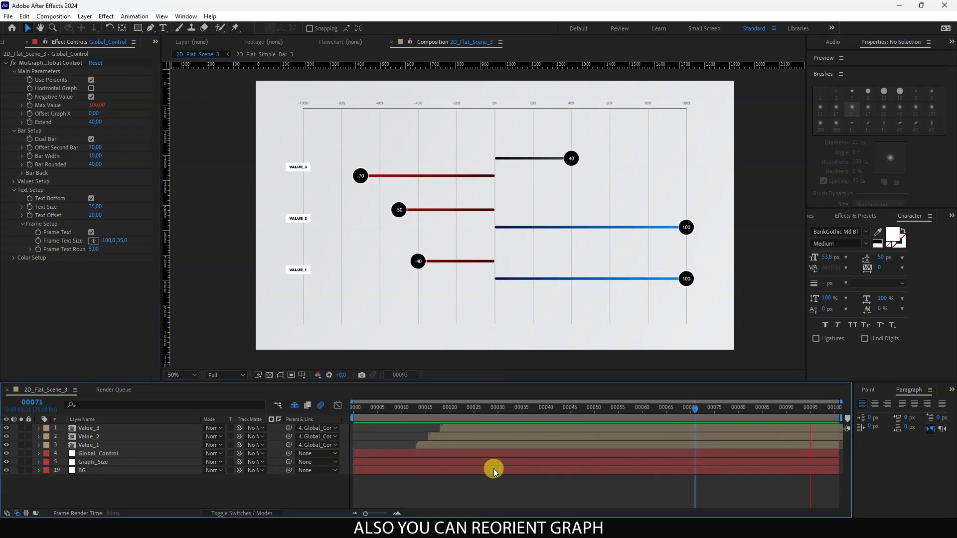
{"action": "left_click_drag", "start_coordinate": [463, 410], "coordinate": [608, 417]}
{"action": "left_click", "coordinate": [186, 16]}
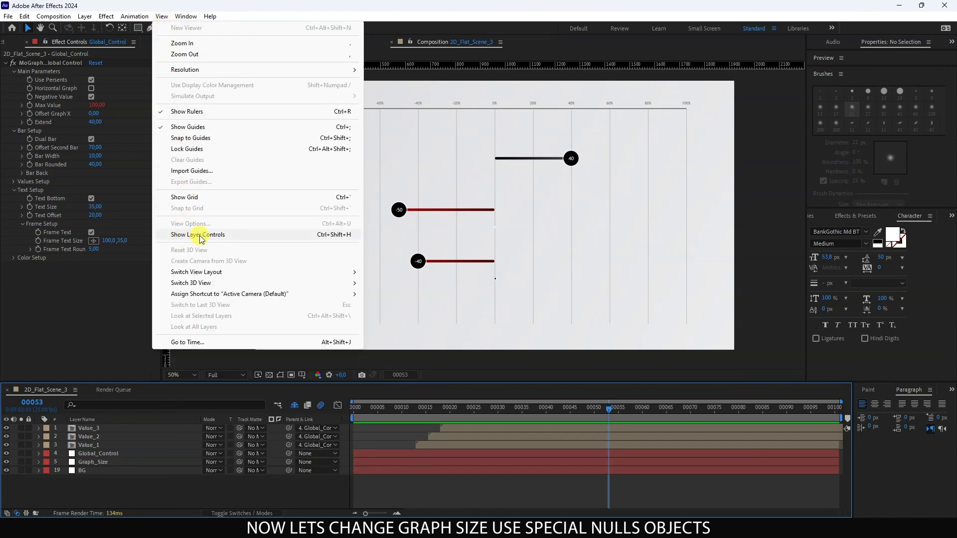
Show layer outlines, then move the graph and resize it with the Graph_Size null.
{"action": "left_click", "coordinate": [197, 235]}
{"action": "left_click", "coordinate": [293, 338]}
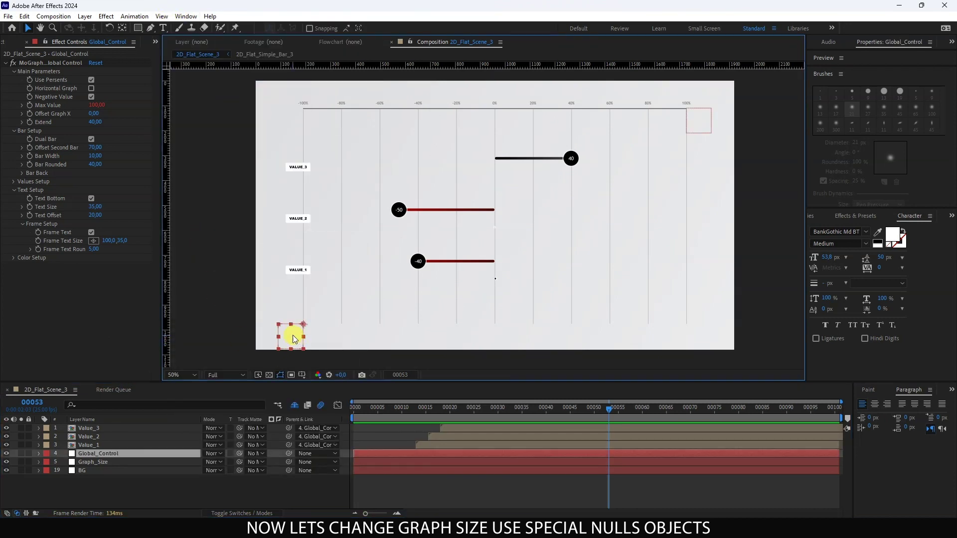
{"action": "left_click_drag", "start_coordinate": [292, 337], "coordinate": [379, 259]}
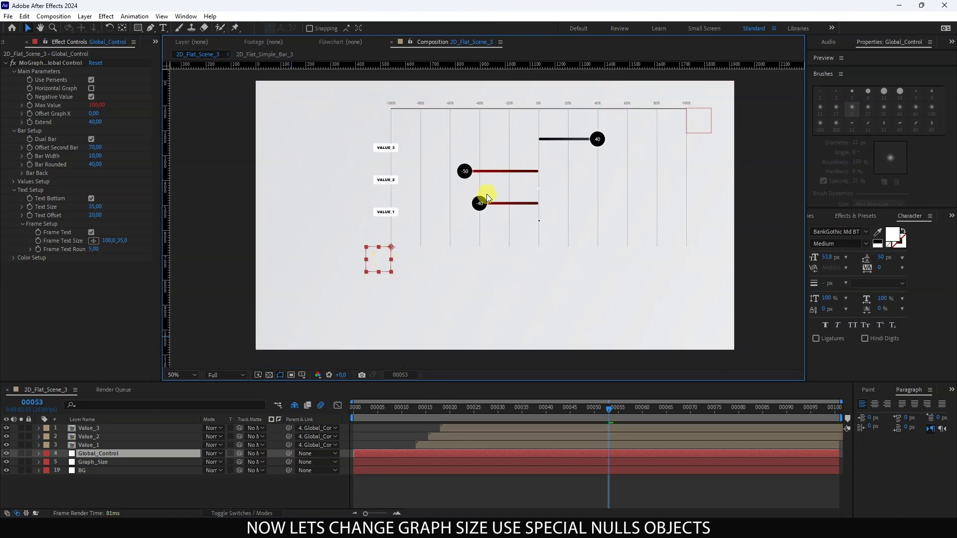
{"action": "left_click_drag", "start_coordinate": [693, 124], "coordinate": [528, 126]}
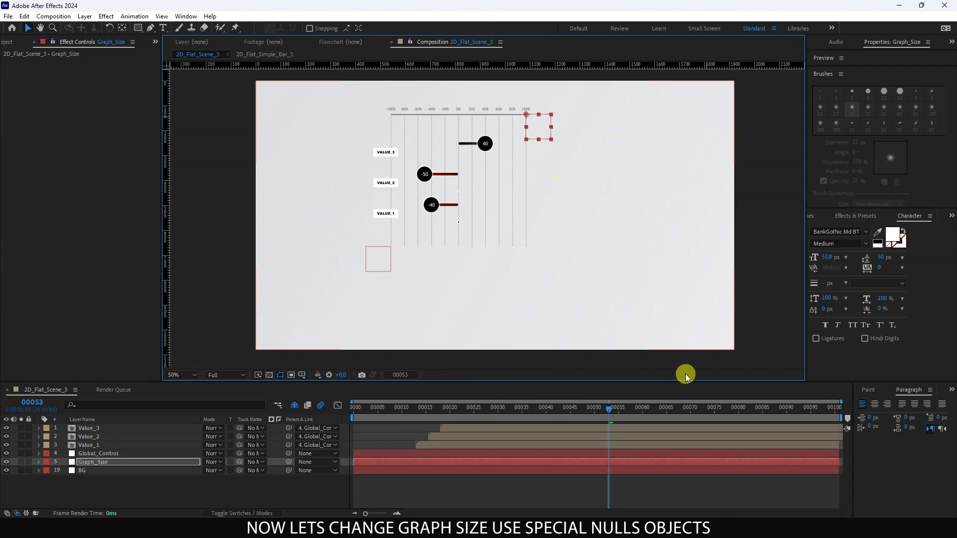
{"action": "left_click", "coordinate": [834, 408]}
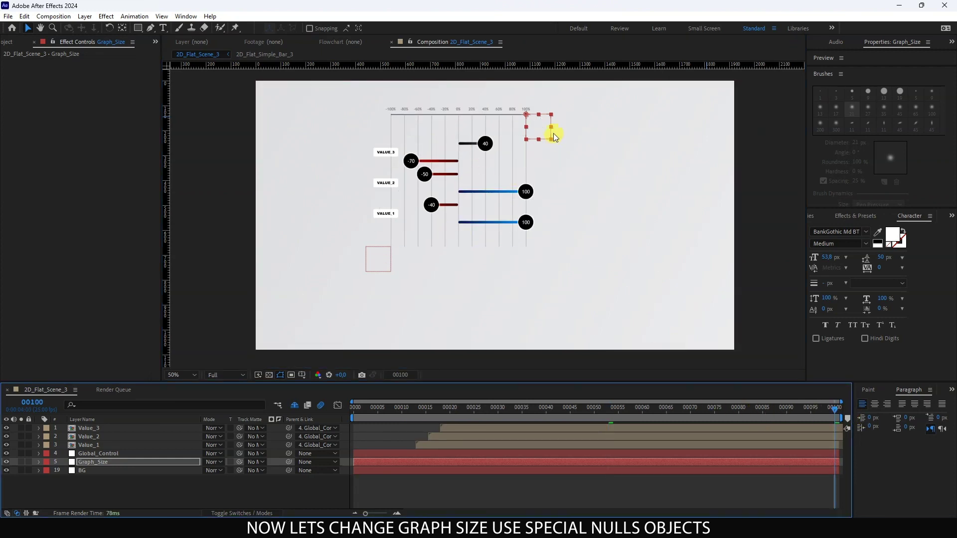
{"action": "left_click_drag", "start_coordinate": [548, 131], "coordinate": [611, 131]}
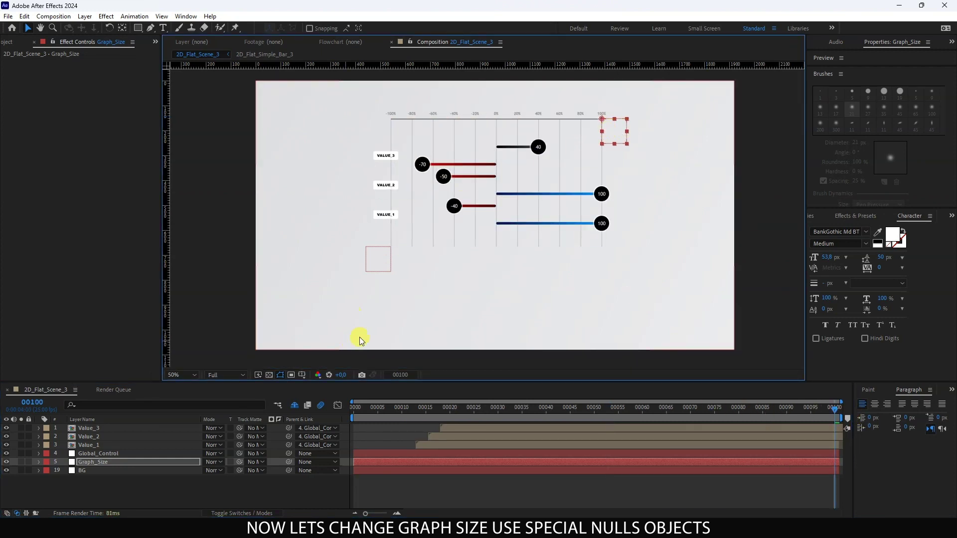
Move Global_Control down-left and stretch Graph_Size toward the top right to fill the frame.
{"action": "left_click", "coordinate": [88, 478]}
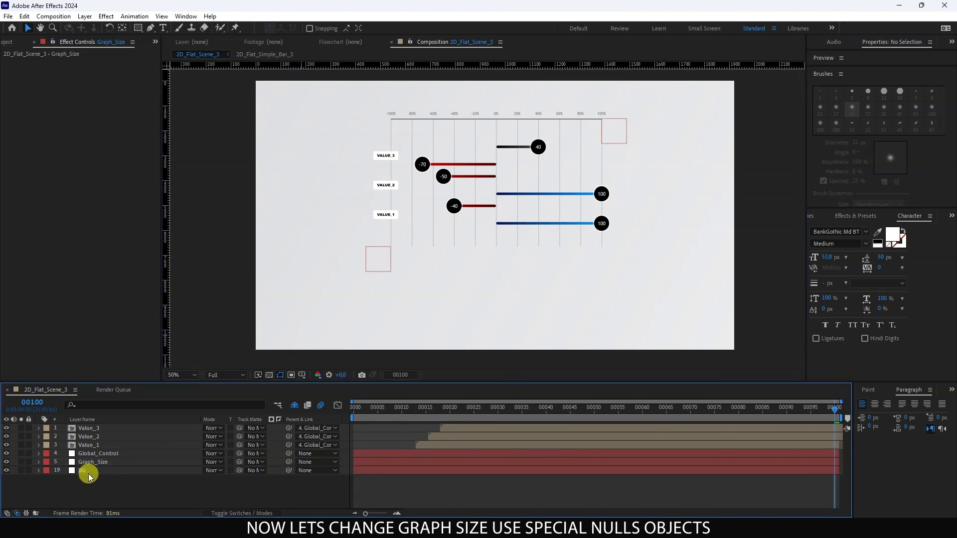
{"action": "left_click", "coordinate": [89, 453]}
{"action": "left_click_drag", "start_coordinate": [379, 259], "coordinate": [310, 306]}
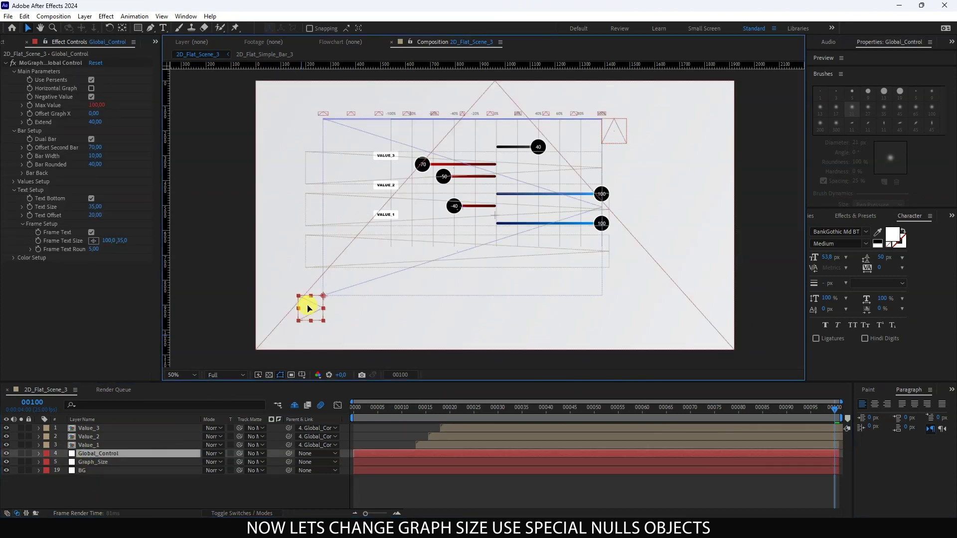
{"action": "left_click_drag", "start_coordinate": [612, 131], "coordinate": [687, 119]}
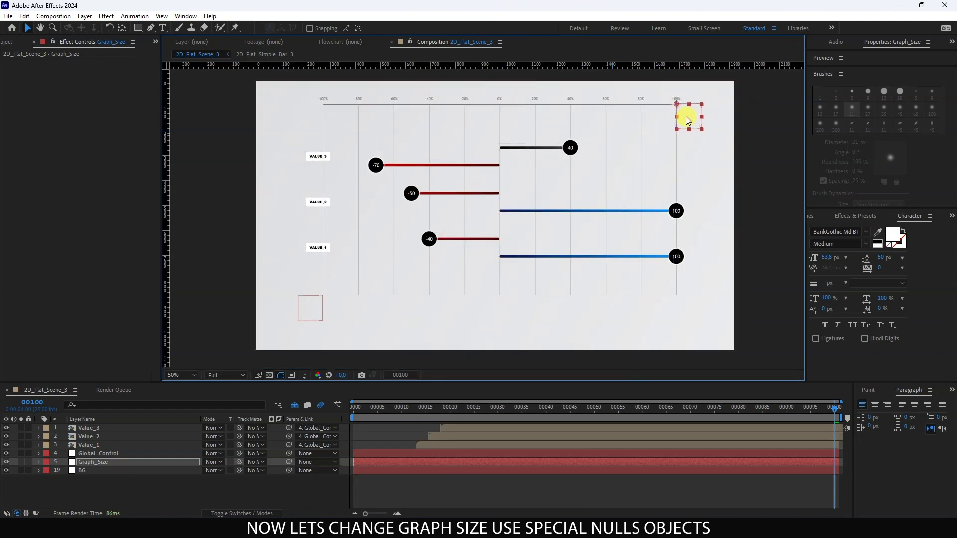
{"action": "left_click", "coordinate": [372, 342]}
{"action": "left_click", "coordinate": [119, 483]}
{"action": "left_click", "coordinate": [96, 454]}
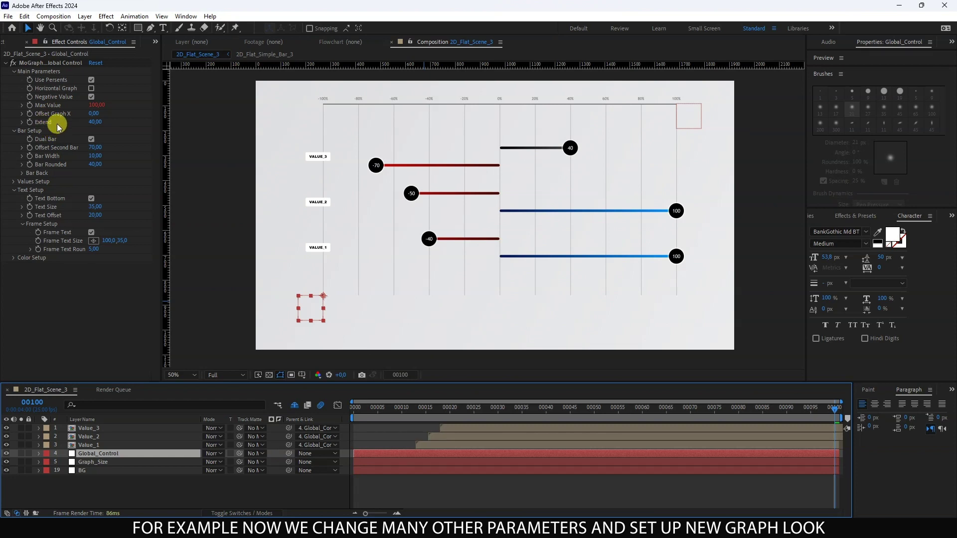
Uncheck Use Persents, set Max Value 300, Bar Width 30, Bar Rounded 0, Value Position Mid Bar.
{"action": "left_click", "coordinate": [90, 81]}
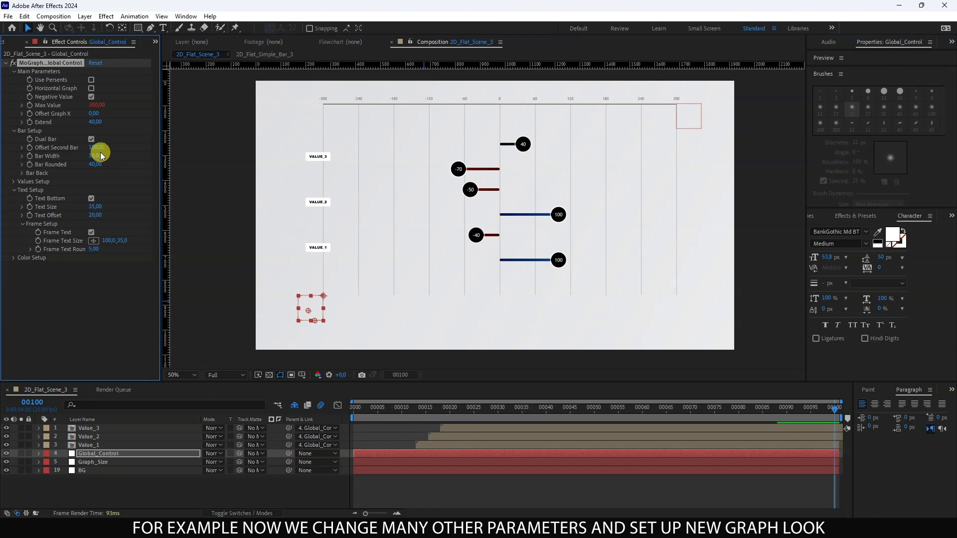
{"action": "type", "text": "30"}
{"action": "key", "text": "Return"}
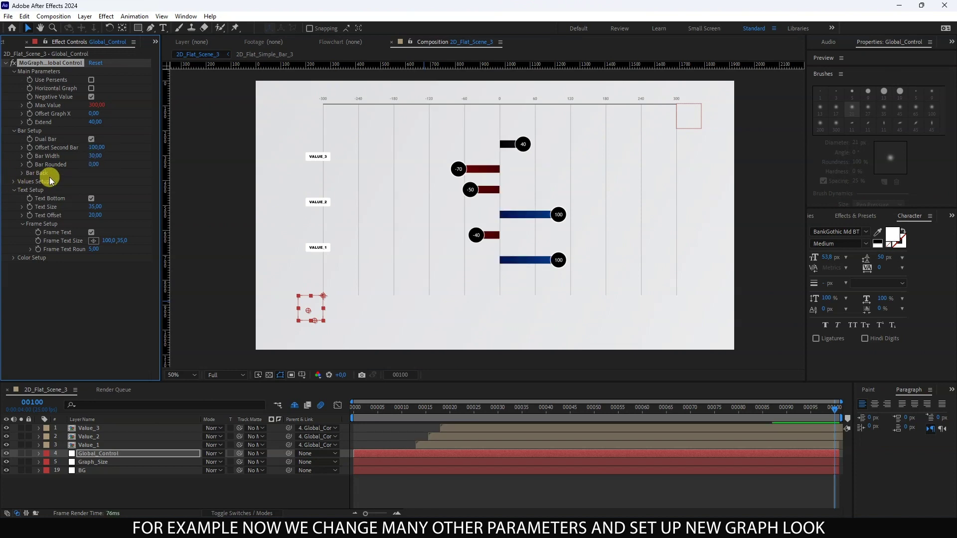
{"action": "left_click", "coordinate": [14, 182]}
{"action": "left_click_drag", "start_coordinate": [94, 249], "coordinate": [85, 249]}
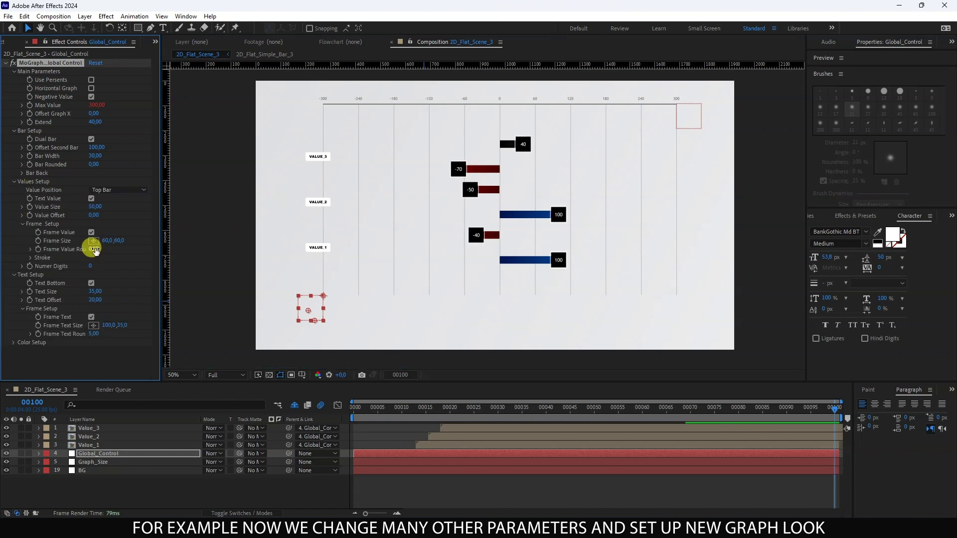
{"action": "left_click", "coordinate": [118, 190]}
{"action": "left_click", "coordinate": [115, 220]}
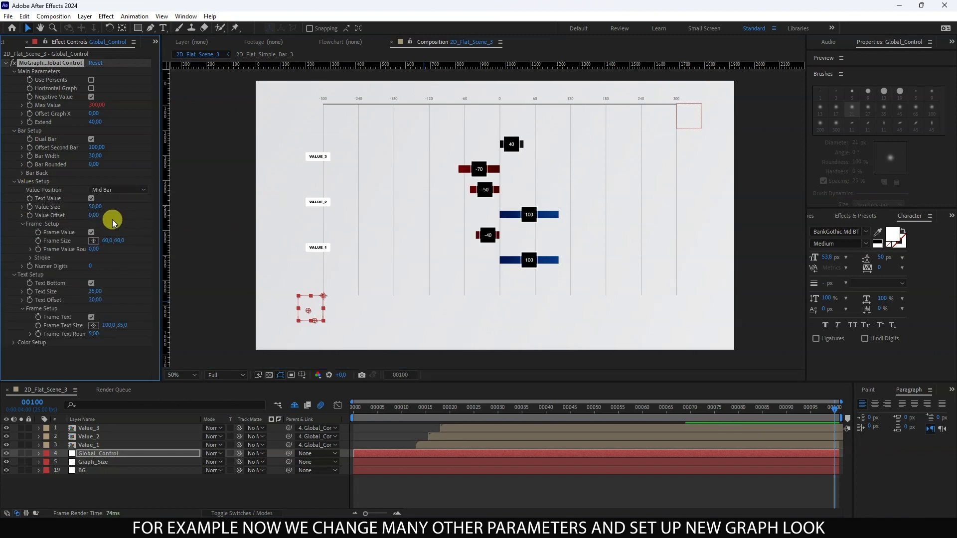
Enter new values on the first value layers, including 270, and turn off Negative Value for a 0–300 axis.
{"action": "left_click", "coordinate": [87, 445]}
{"action": "type", "text": "-2"}
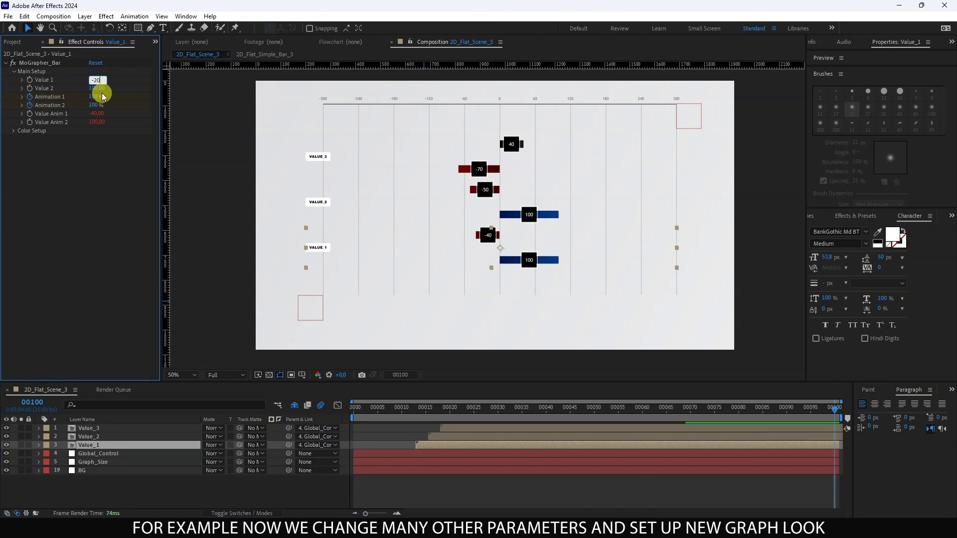
{"action": "type", "text": "0"}
{"action": "key", "text": "Return"}
{"action": "left_click", "coordinate": [89, 437]}
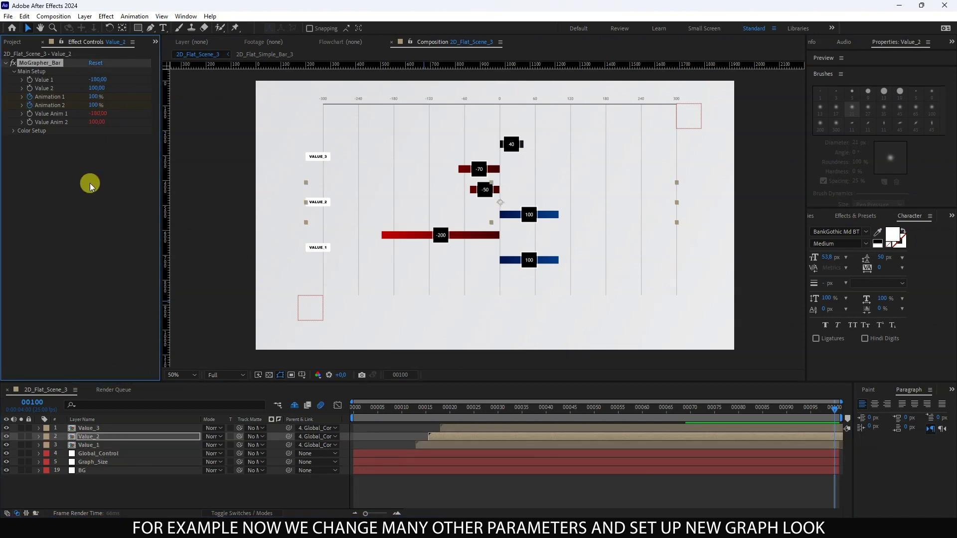
{"action": "key", "text": "ctrl+Up"}
{"action": "type", "text": "4"}
{"action": "type", "text": "270"}
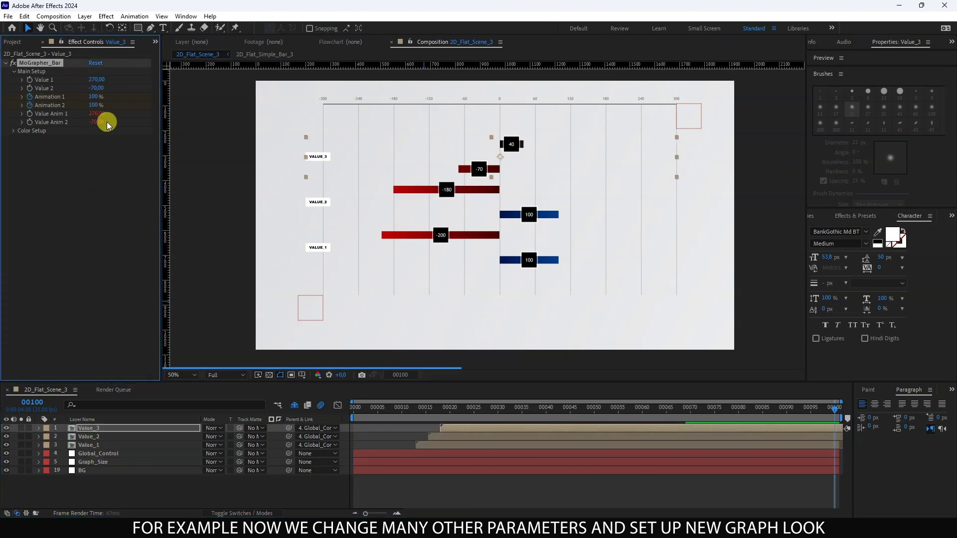
{"action": "key", "text": "Return"}
{"action": "left_click", "coordinate": [98, 453]}
{"action": "left_click", "coordinate": [91, 97]}
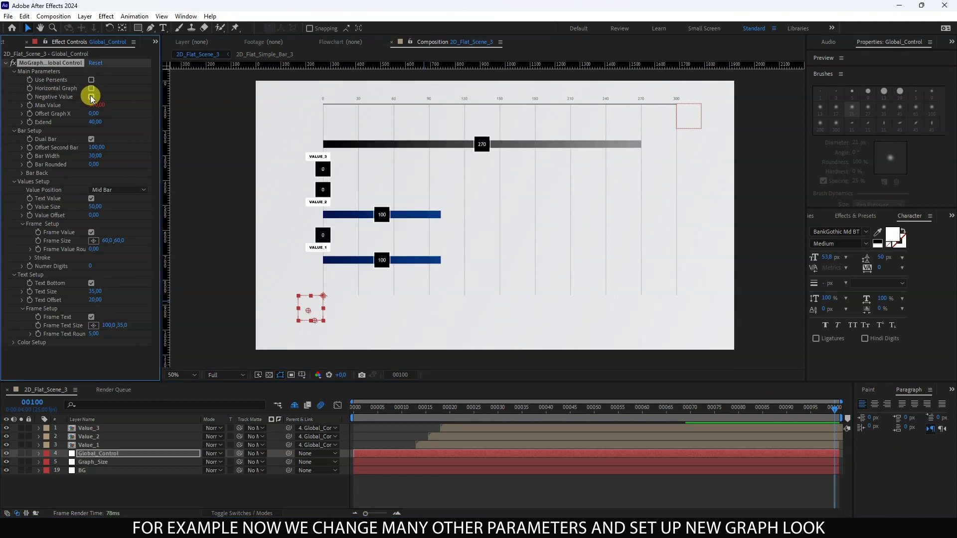
Set Value_2's first bar to 300 and Value_3's second bar to 260.
{"action": "left_click", "coordinate": [88, 437]}
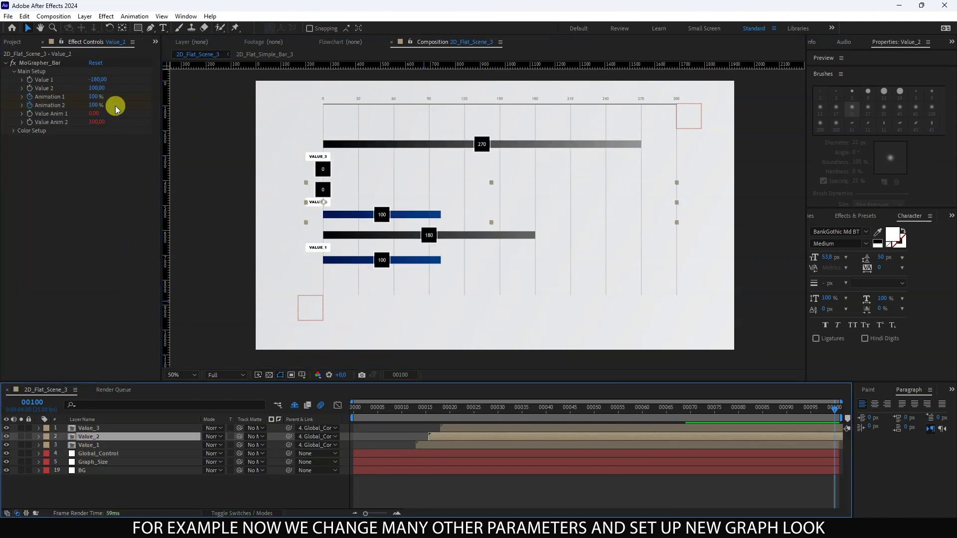
{"action": "left_click", "coordinate": [98, 79]}
{"action": "type", "text": "300"}
{"action": "key", "text": "Return"}
{"action": "key", "text": "ctrl+Up"}
{"action": "left_click", "coordinate": [96, 89]}
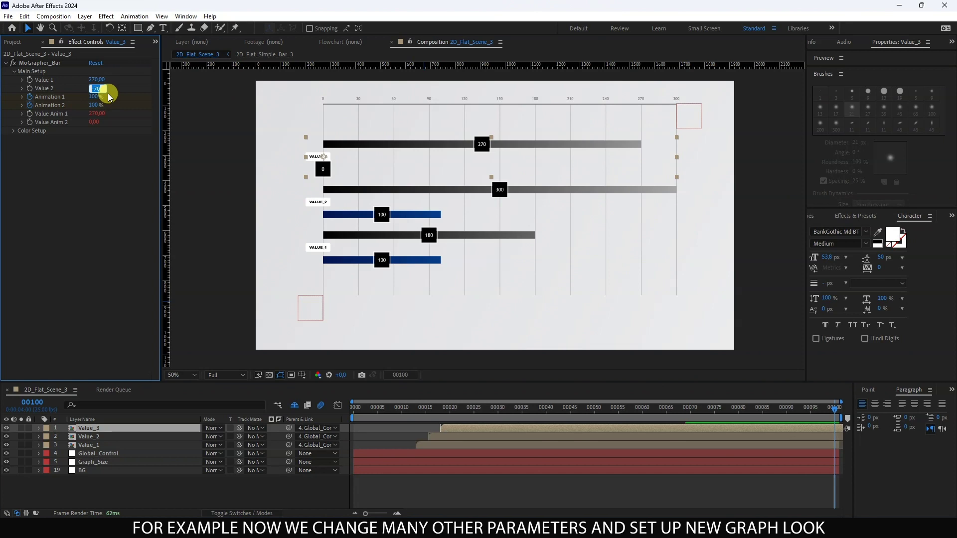
{"action": "type", "text": "260"}
{"action": "key", "text": "Return"}
Make the chart vertical with Bar Width 60, Value Size 70, Text Size 45, Frame Text Size 150, Text Offset 40.
{"action": "left_click", "coordinate": [94, 454]}
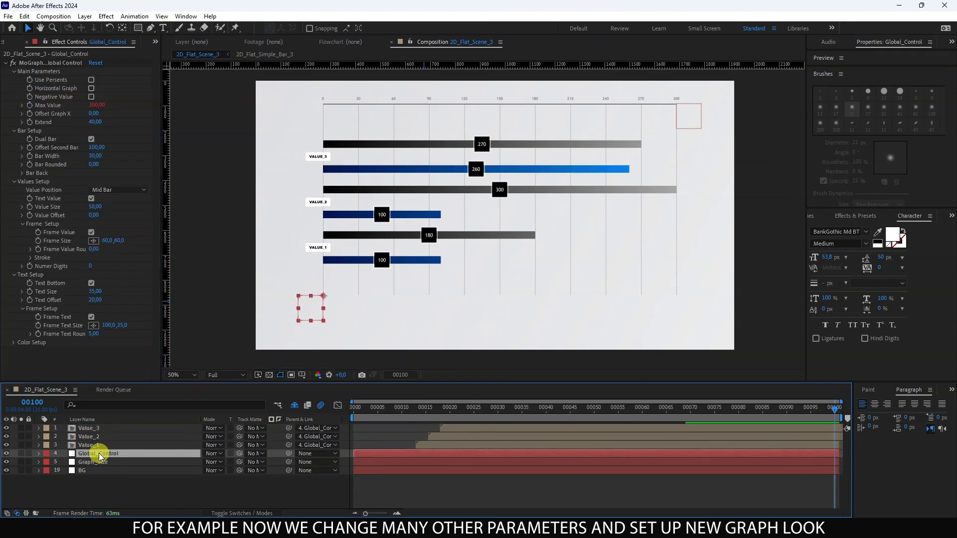
{"action": "left_click", "coordinate": [92, 88]}
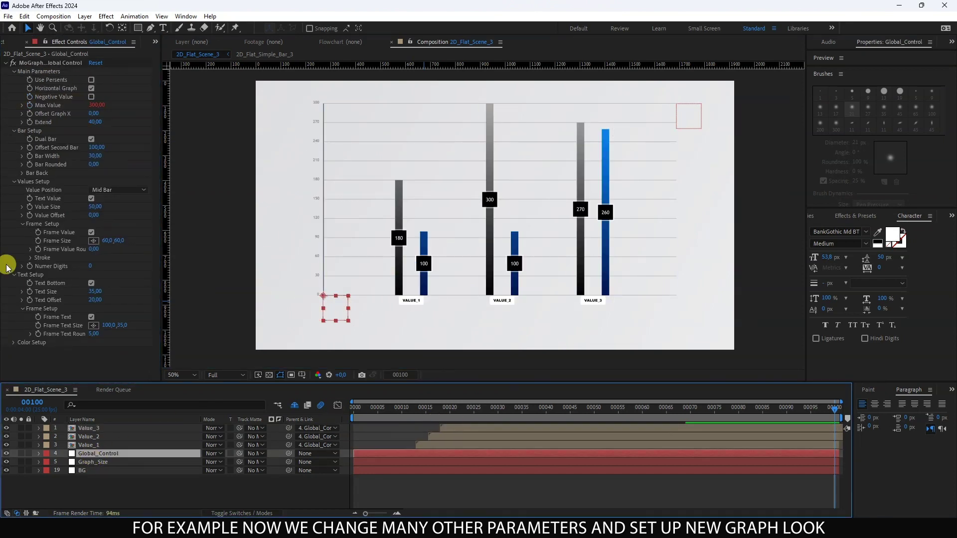
{"action": "left_click_drag", "start_coordinate": [95, 155], "coordinate": [432, 246]}
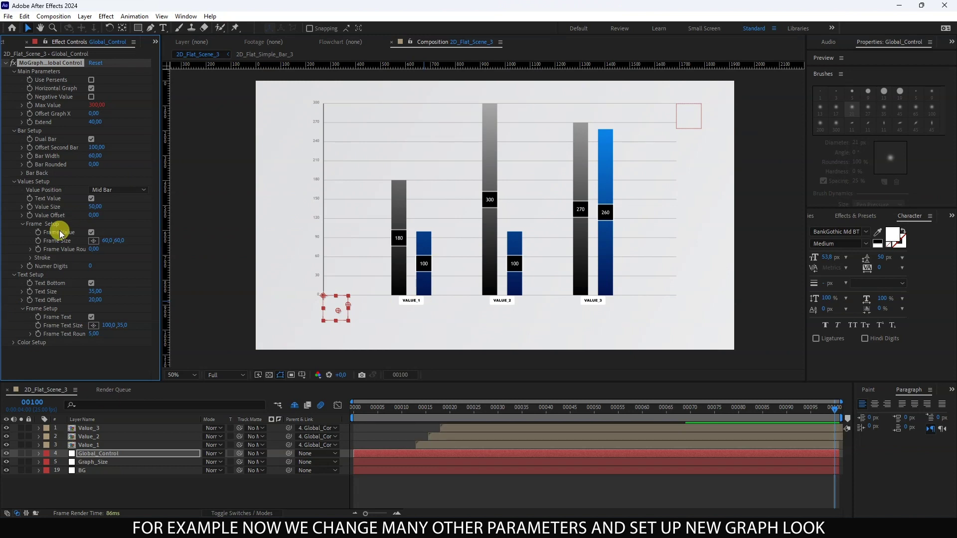
{"action": "left_click_drag", "start_coordinate": [94, 206], "coordinate": [107, 222]}
{"action": "left_click_drag", "start_coordinate": [95, 291], "coordinate": [552, 325]}
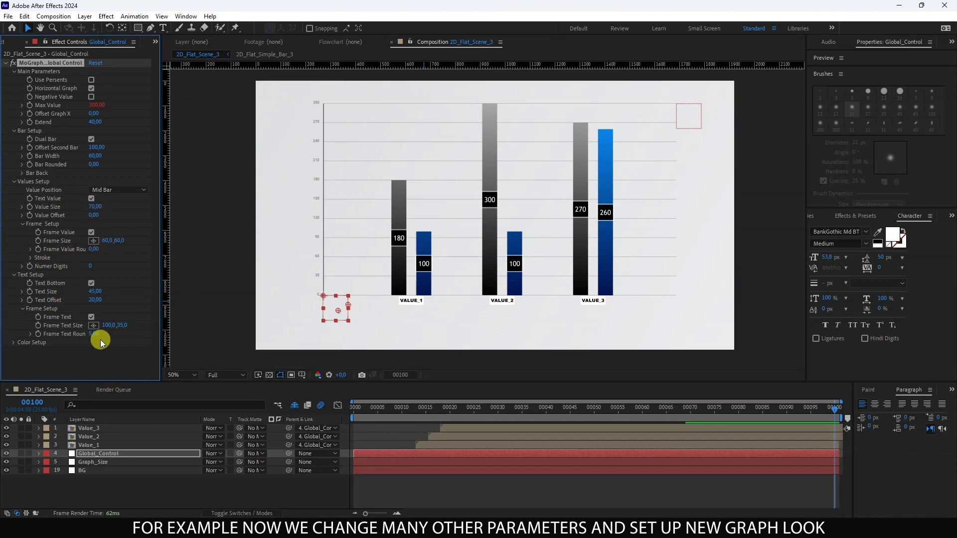
{"action": "left_click_drag", "start_coordinate": [106, 325], "coordinate": [115, 353]}
{"action": "left_click_drag", "start_coordinate": [93, 299], "coordinate": [109, 313]}
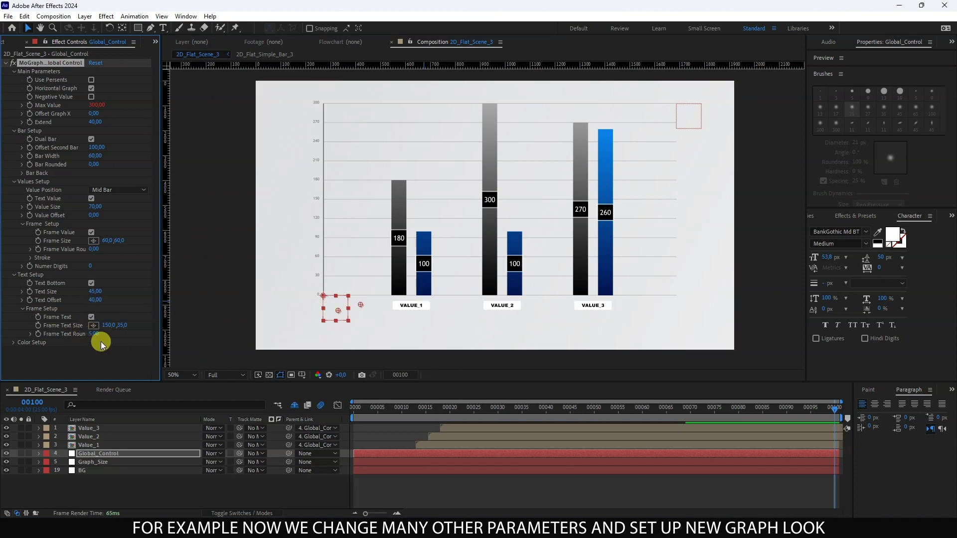
Set Bar 1's top gradient colour to magenta.
{"action": "left_click", "coordinate": [13, 342]}
{"action": "scroll", "coordinate": [23, 344], "scroll_direction": "down", "scroll_amount": 5}
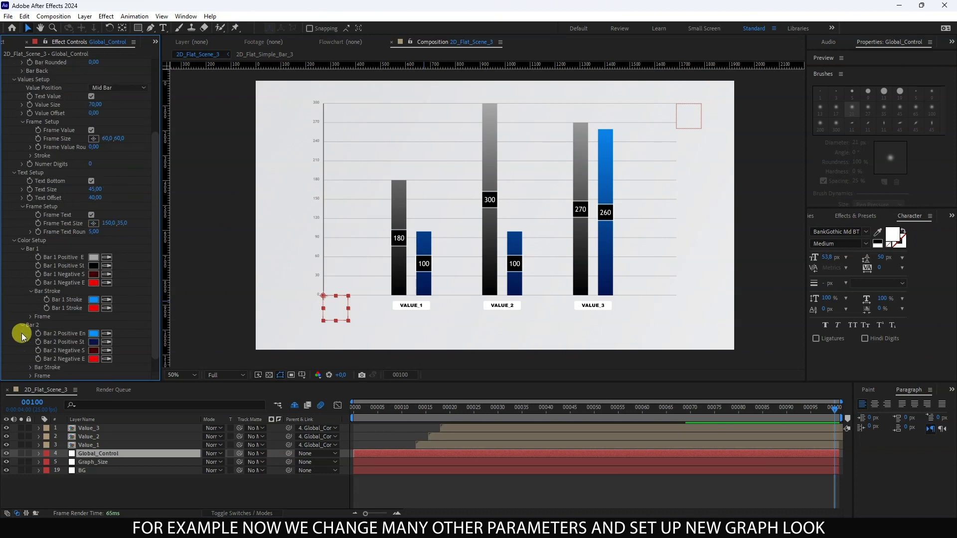
{"action": "left_click", "coordinate": [93, 257]}
{"action": "left_click_drag", "start_coordinate": [694, 344], "coordinate": [694, 348]}
{"action": "key", "text": "Return"}
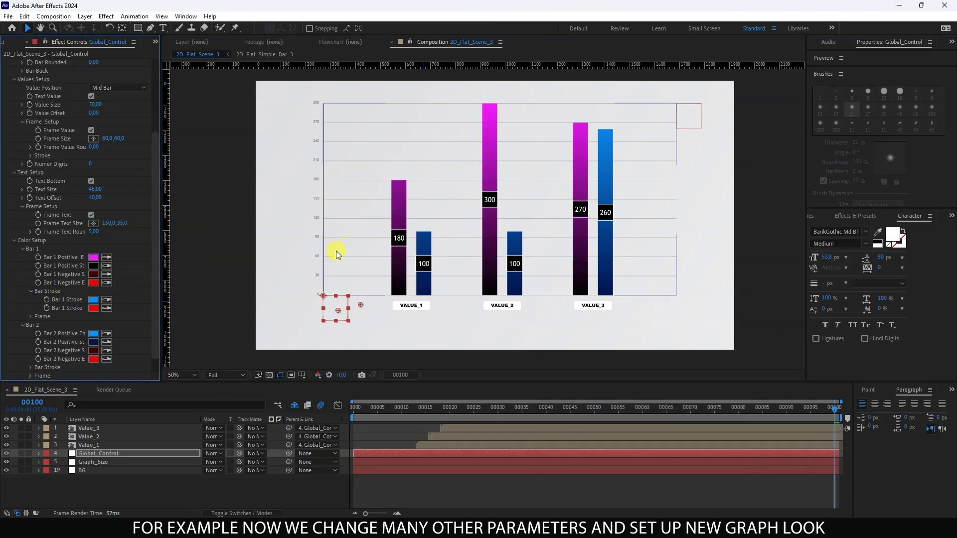
Make the Bar 1 and Bar 2 value frames pink.
{"action": "left_click", "coordinate": [30, 317]}
{"action": "left_click", "coordinate": [93, 325]}
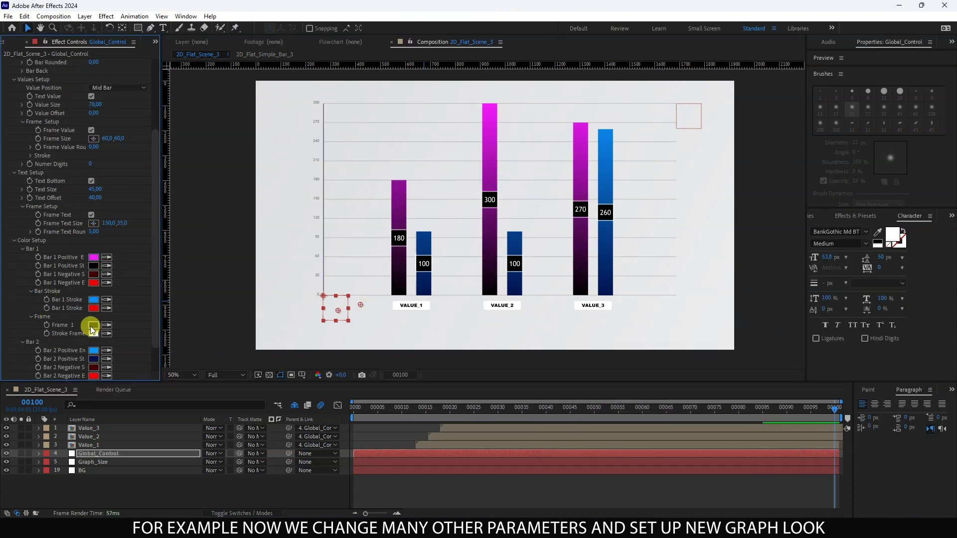
{"action": "left_click", "coordinate": [792, 342]}
{"action": "scroll", "coordinate": [45, 344], "scroll_direction": "down", "scroll_amount": 3}
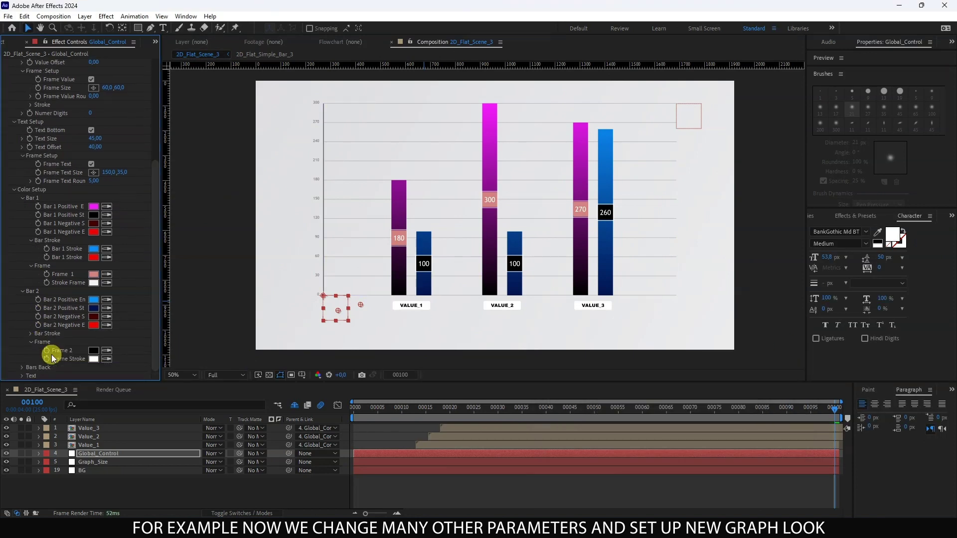
{"action": "left_click", "coordinate": [106, 350]}
{"action": "left_click", "coordinate": [93, 273]}
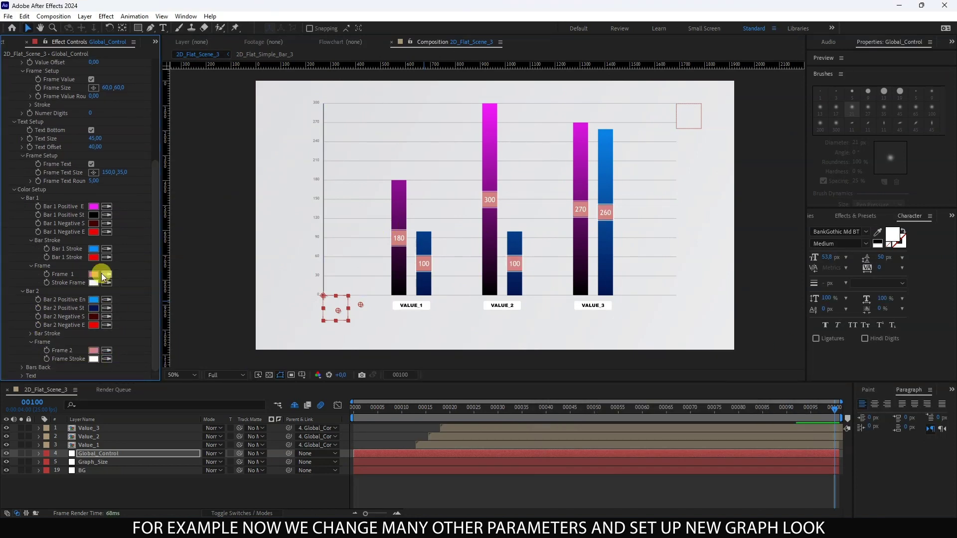
Set the value number colour to light lavender.
{"action": "scroll", "coordinate": [68, 359], "scroll_direction": "down", "scroll_amount": 2}
{"action": "left_click", "coordinate": [94, 358]}
{"action": "left_click", "coordinate": [576, 342]}
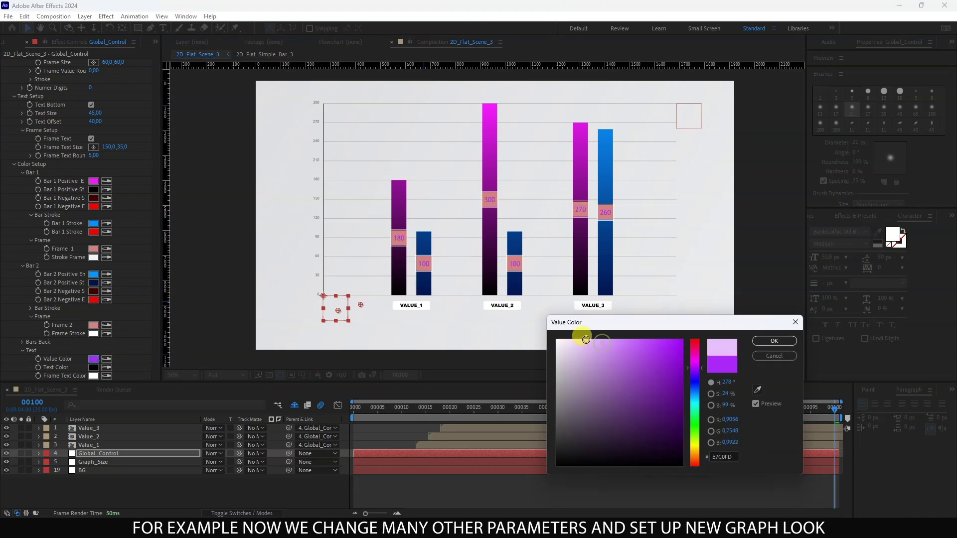
{"action": "key", "text": "Return"}
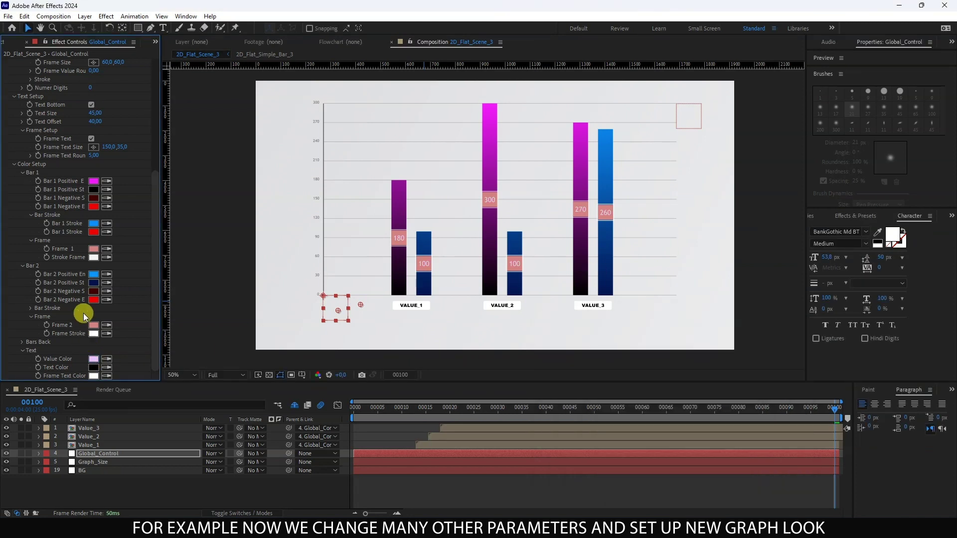
Re-enable negative values so the axis spans −300 to 300, then review Value_2 and global settings.
{"action": "scroll", "coordinate": [83, 313], "scroll_direction": "up", "scroll_amount": 10}
{"action": "left_click", "coordinate": [91, 97]}
{"action": "left_click", "coordinate": [89, 437]}
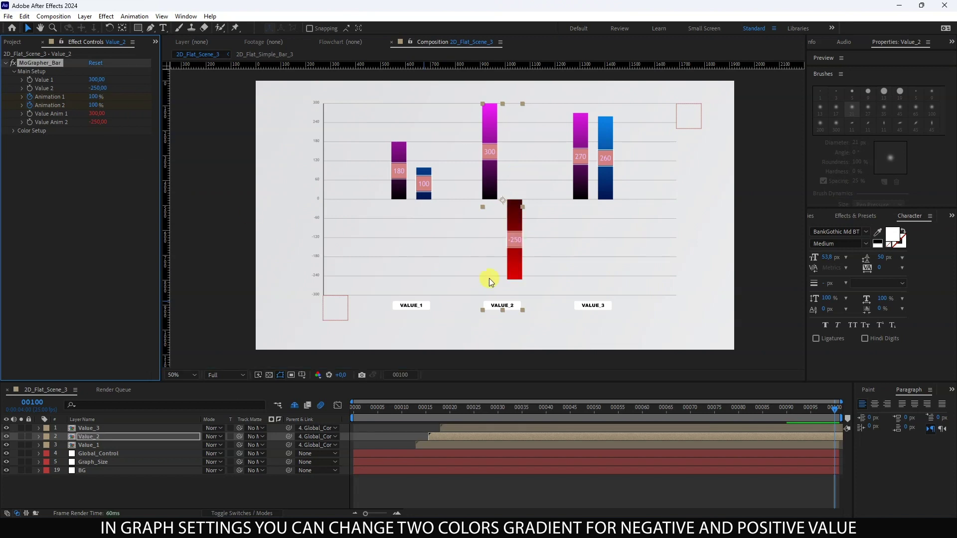
{"action": "left_click", "coordinate": [82, 452]}
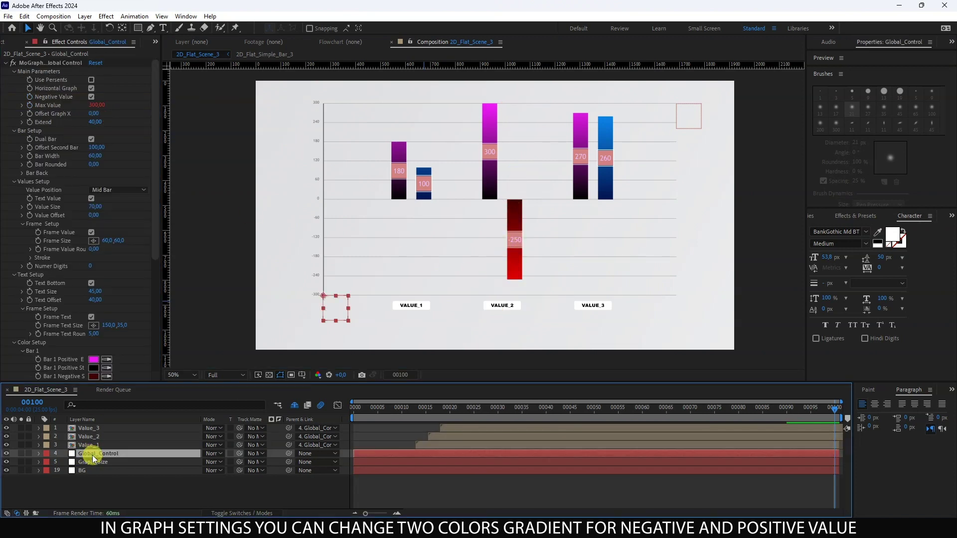
{"action": "scroll", "coordinate": [29, 301], "scroll_direction": "down", "scroll_amount": 5}
{"action": "scroll", "coordinate": [30, 300], "scroll_direction": "down", "scroll_amount": 3}
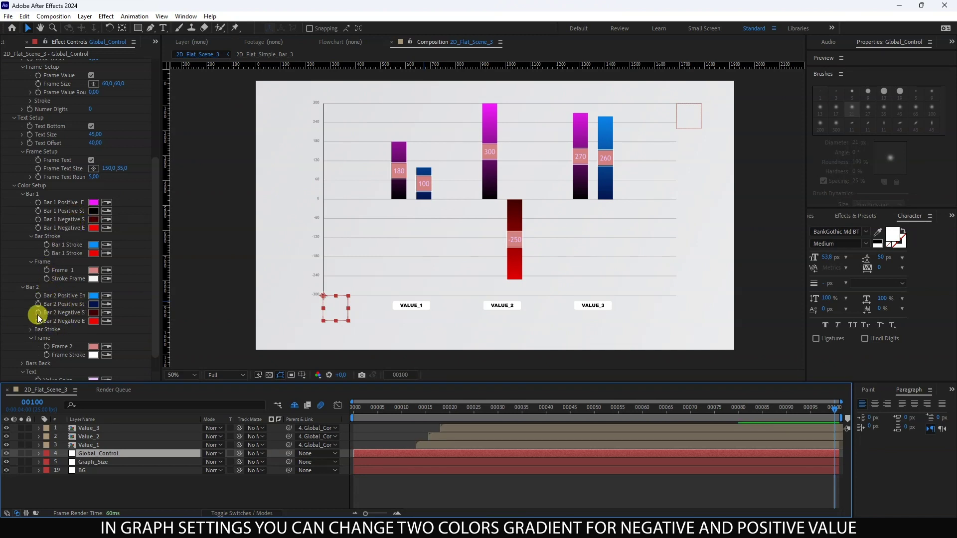
Give Bar 2's negative gradient a green end colour and a bright cyan start colour.
{"action": "left_click", "coordinate": [93, 322]}
{"action": "left_click", "coordinate": [698, 420]}
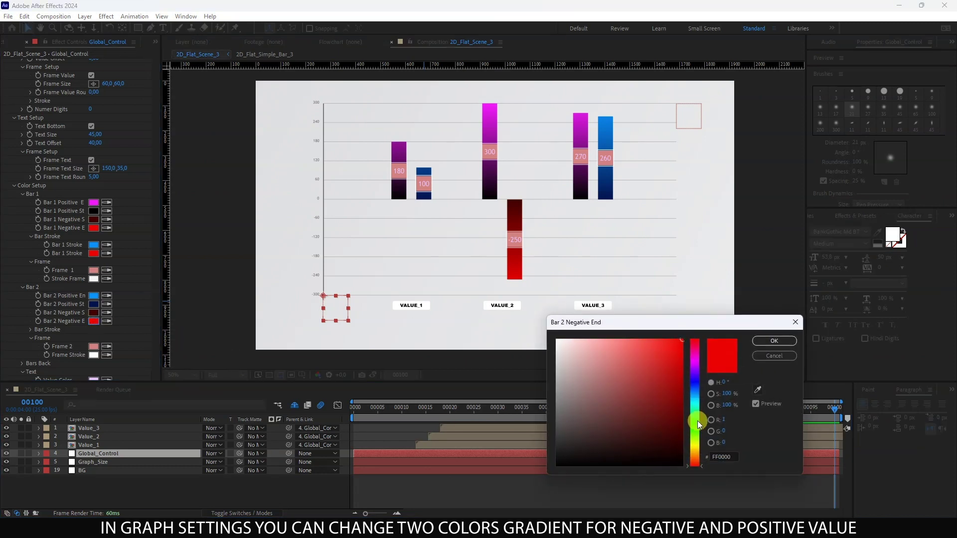
{"action": "left_click", "coordinate": [746, 345]}
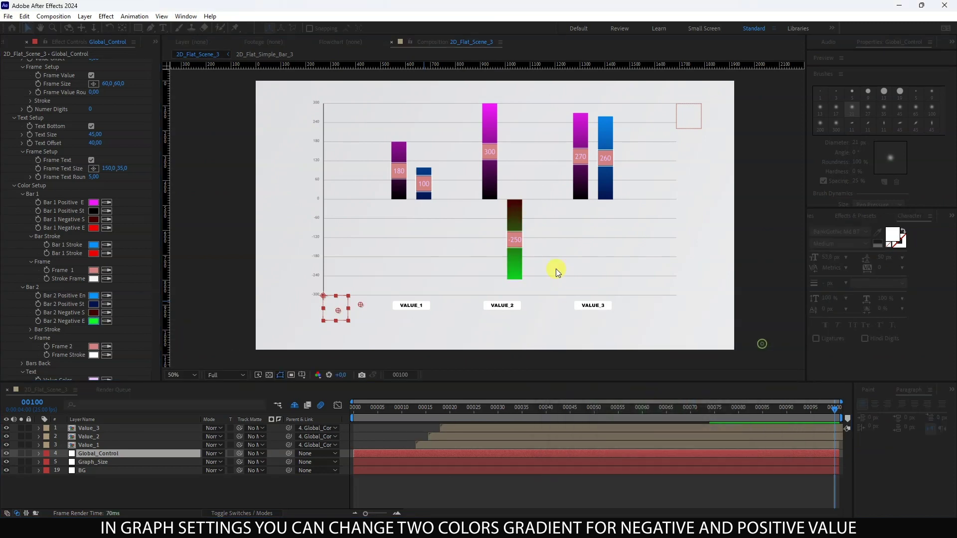
{"action": "left_click", "coordinate": [94, 313]}
{"action": "left_click", "coordinate": [697, 393]}
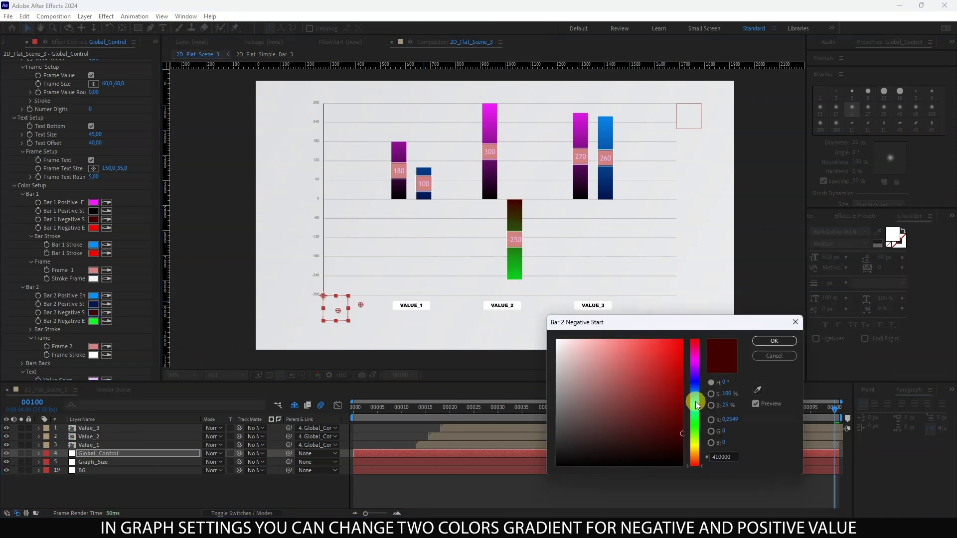
{"action": "left_click", "coordinate": [650, 341]}
{"action": "left_click", "coordinate": [773, 341]}
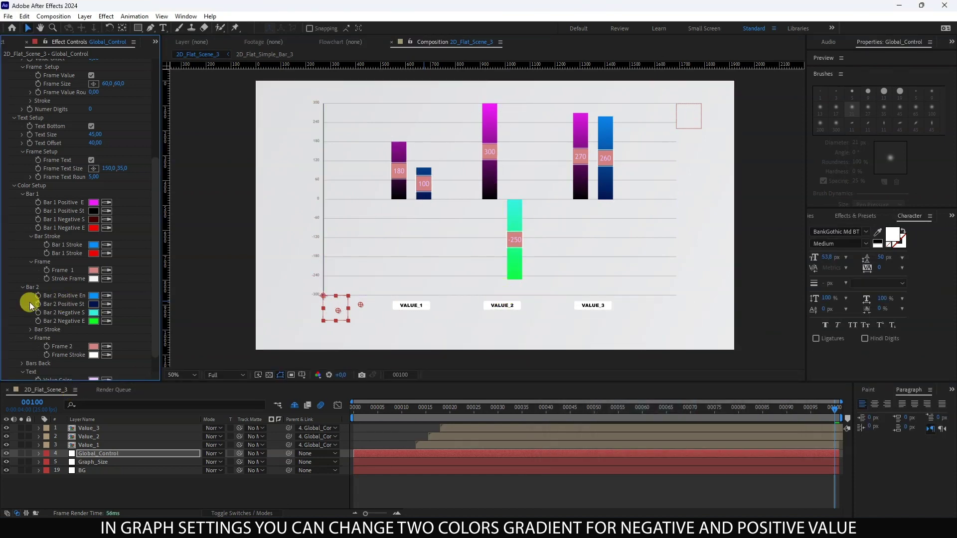
Turn on grey background columns behind the bars.
{"action": "scroll", "coordinate": [21, 317], "scroll_direction": "up", "scroll_amount": 5}
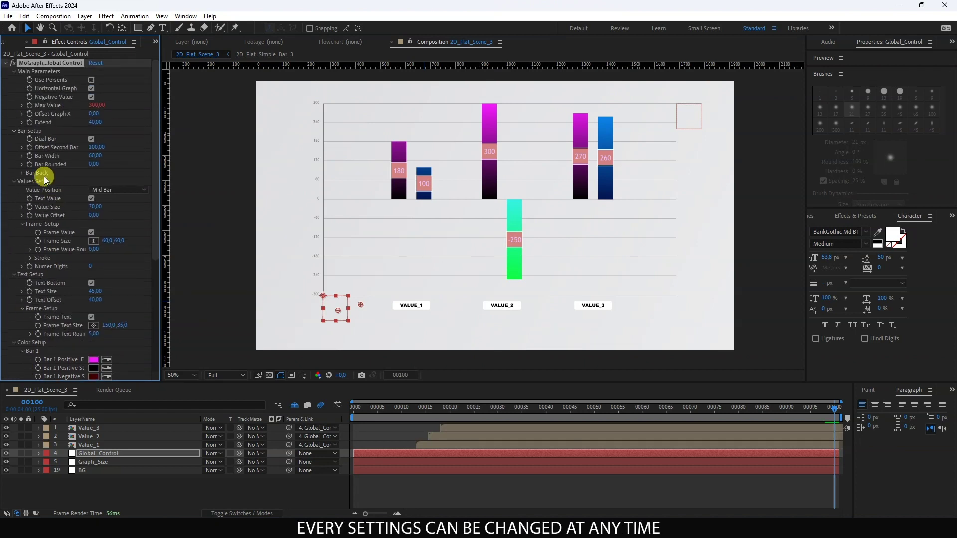
{"action": "left_click", "coordinate": [23, 172]}
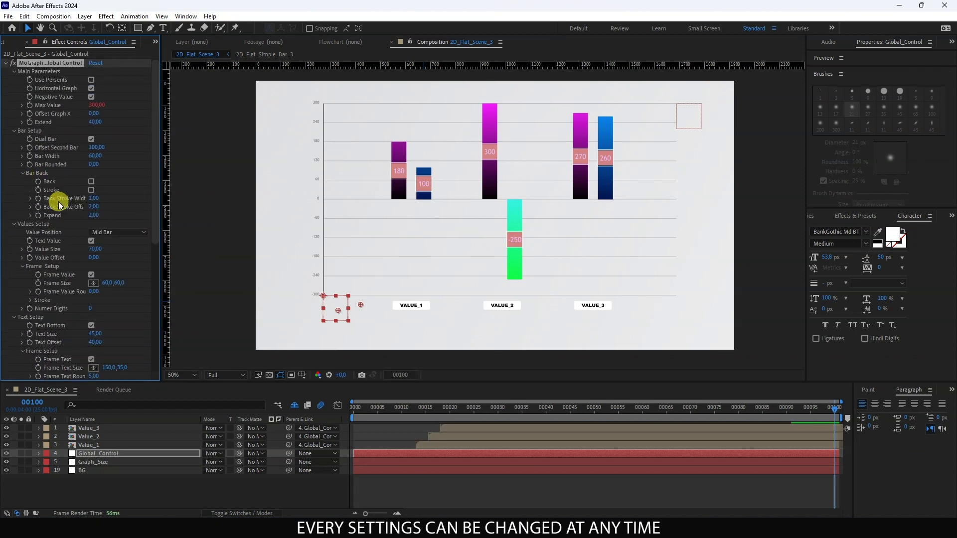
{"action": "left_click", "coordinate": [91, 181]}
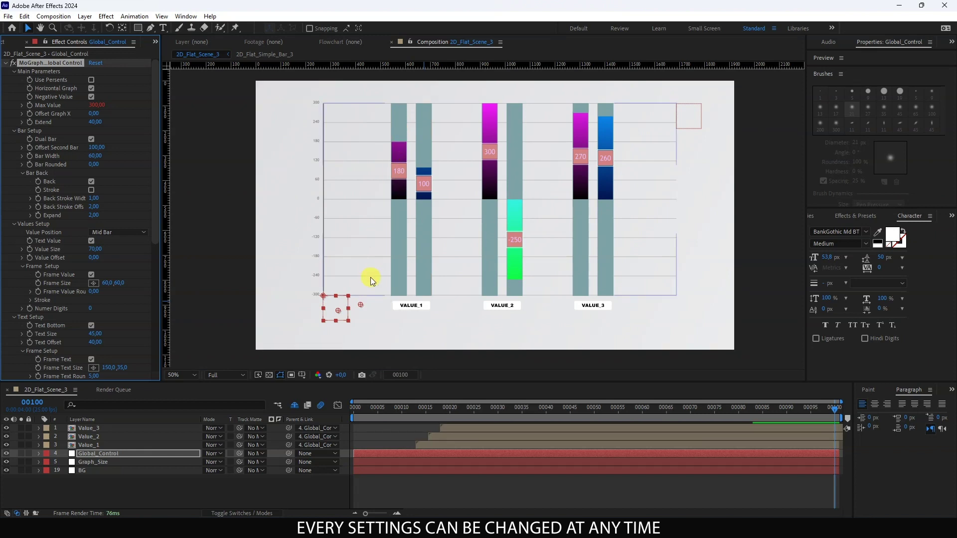
{"action": "scroll", "coordinate": [23, 261], "scroll_direction": "down", "scroll_amount": 8}
{"action": "scroll", "coordinate": [30, 299], "scroll_direction": "down", "scroll_amount": 1}
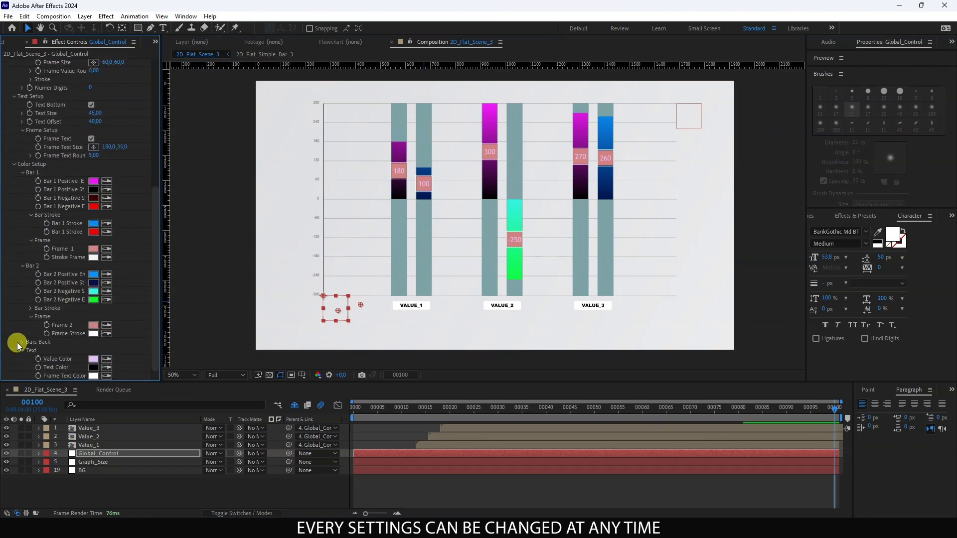
{"action": "left_click", "coordinate": [22, 342]}
{"action": "left_click", "coordinate": [92, 350]}
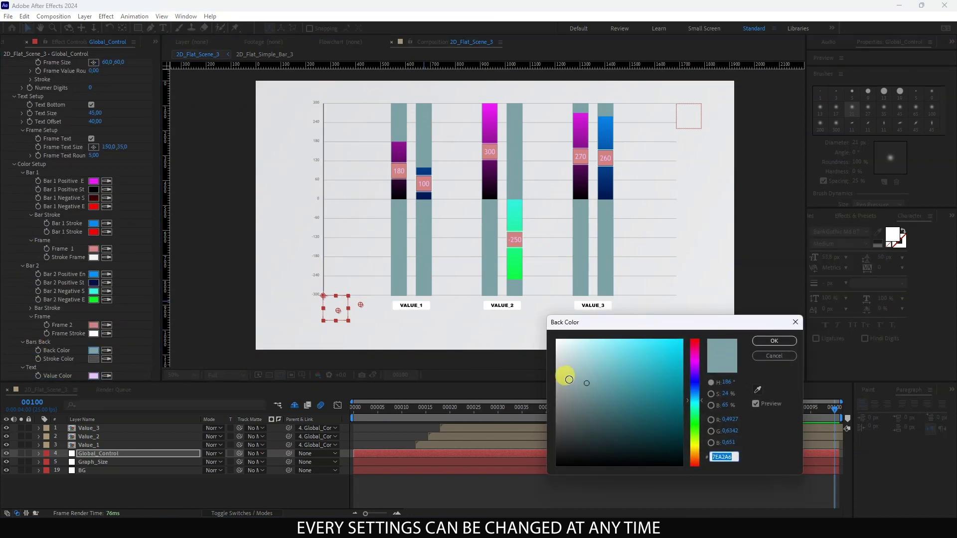
{"action": "left_click_drag", "start_coordinate": [566, 374], "coordinate": [551, 374]}
{"action": "left_click", "coordinate": [767, 343]}
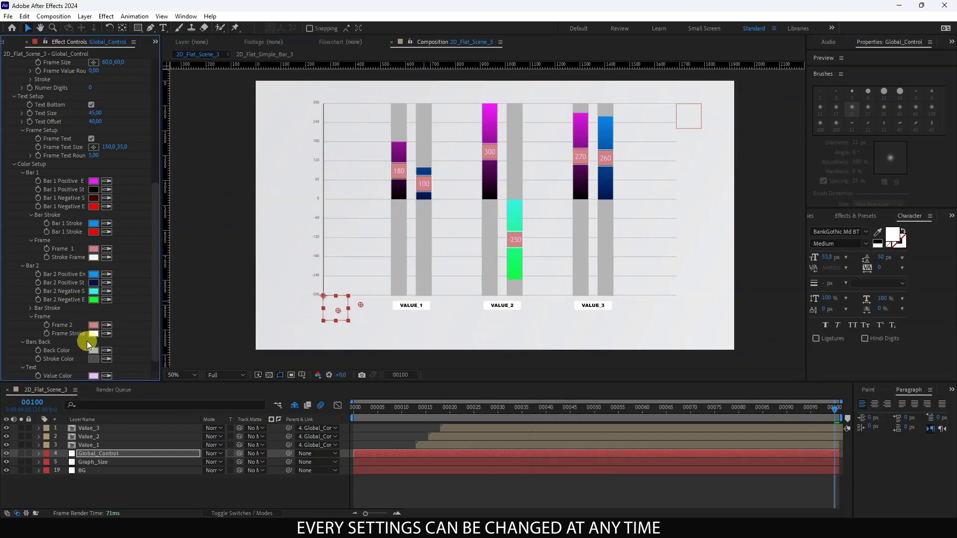
Set Bar Rounded to 10 and turn off Dual Bar and Negative Value.
{"action": "scroll", "coordinate": [43, 322], "scroll_direction": "up", "scroll_amount": 3}
{"action": "scroll", "coordinate": [43, 321], "scroll_direction": "up", "scroll_amount": 3}
{"action": "scroll", "coordinate": [43, 322], "scroll_direction": "up", "scroll_amount": 3}
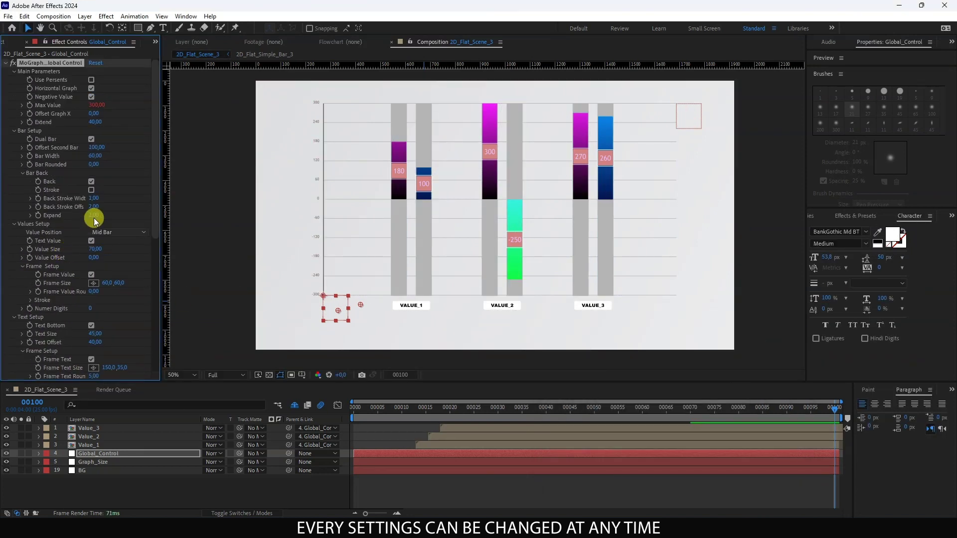
{"action": "left_click", "coordinate": [94, 164]}
{"action": "type", "text": "10"}
{"action": "left_click", "coordinate": [91, 139]}
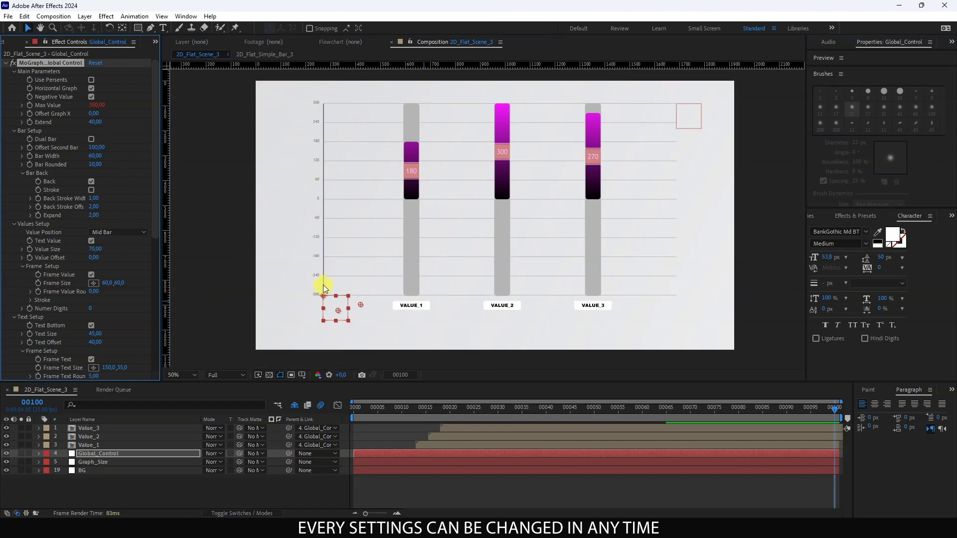
{"action": "left_click", "coordinate": [91, 97]}
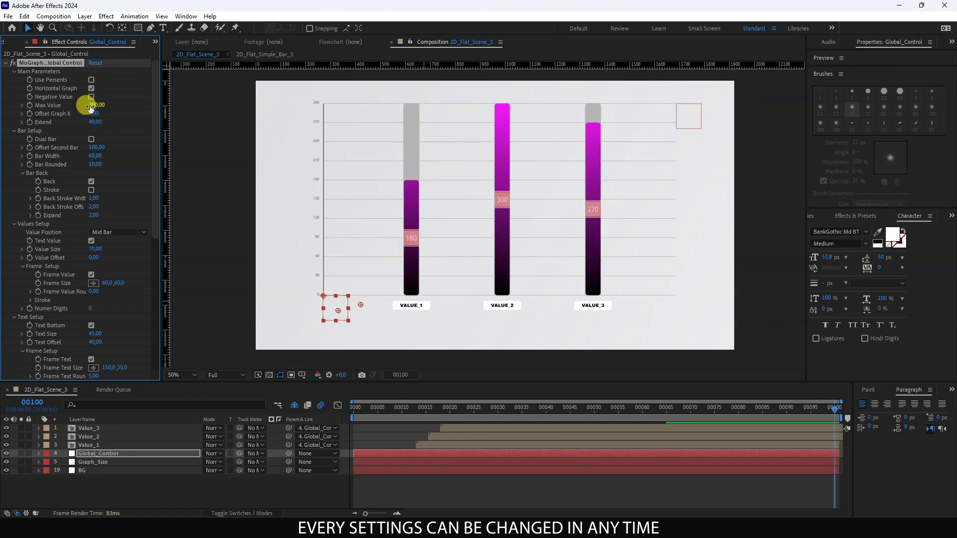
Stop Value_2 using global colours and make its 300 label frame pink.
{"action": "left_click", "coordinate": [92, 437]}
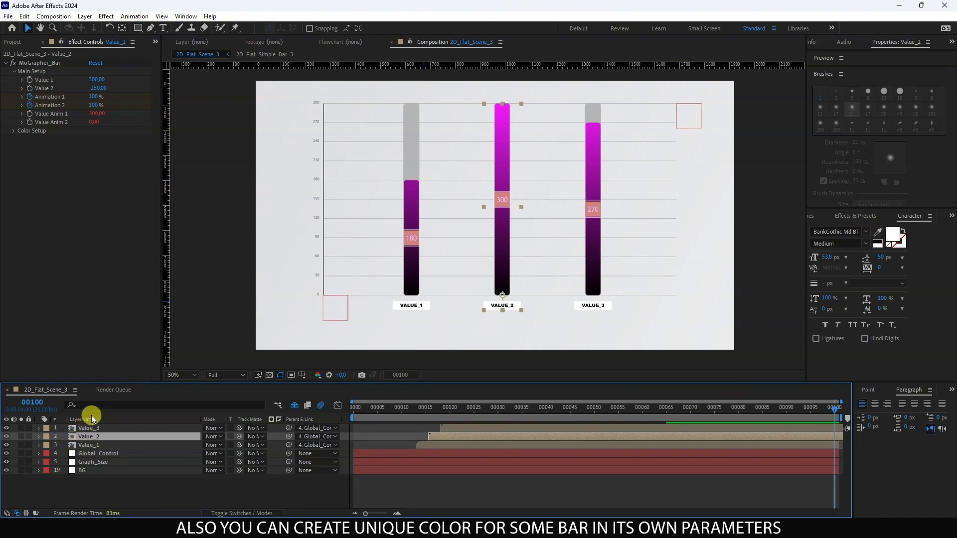
{"action": "left_click", "coordinate": [13, 131]}
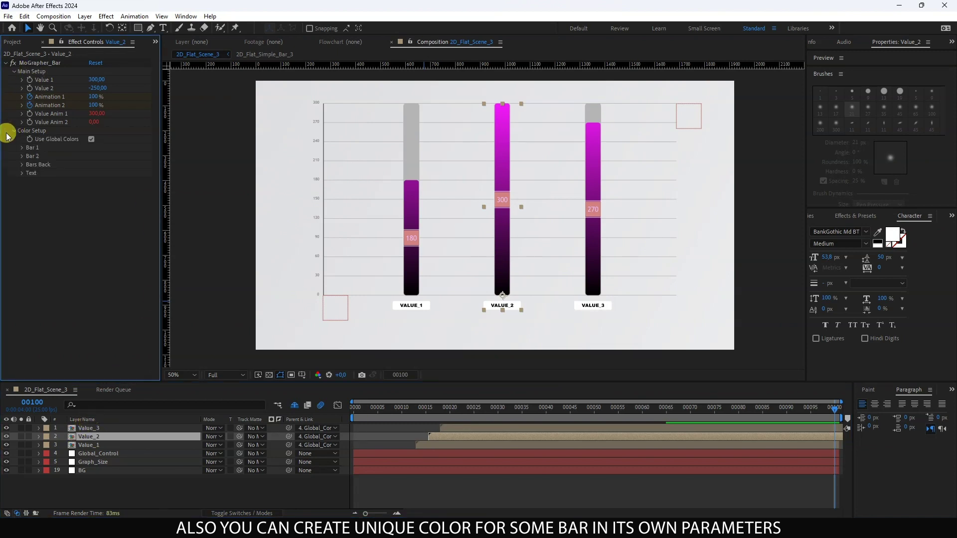
{"action": "left_click", "coordinate": [92, 140]}
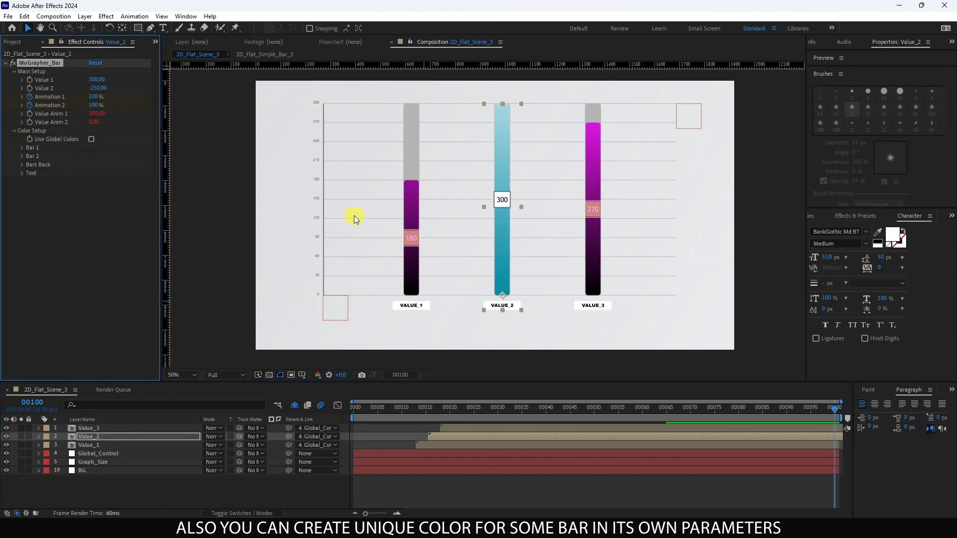
{"action": "left_click", "coordinate": [22, 147]}
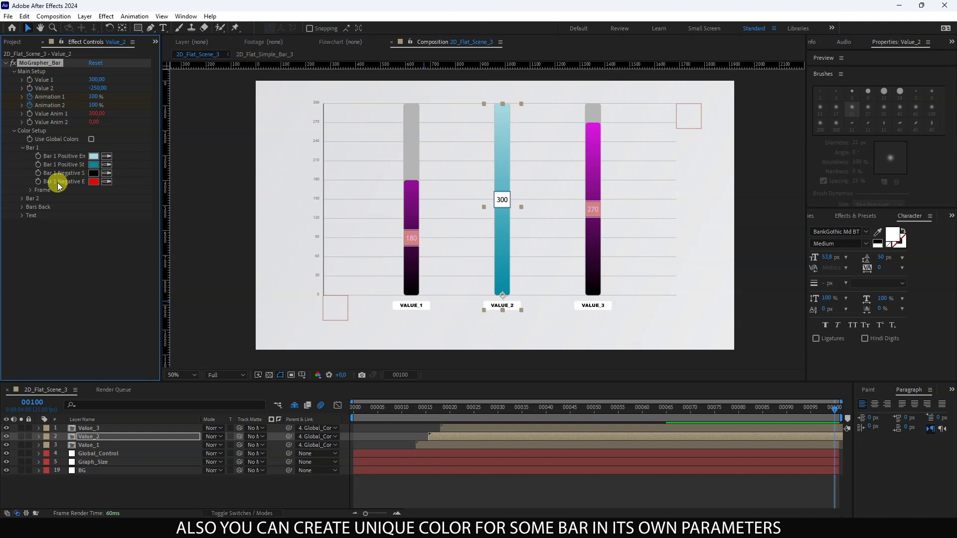
{"action": "left_click", "coordinate": [31, 190]}
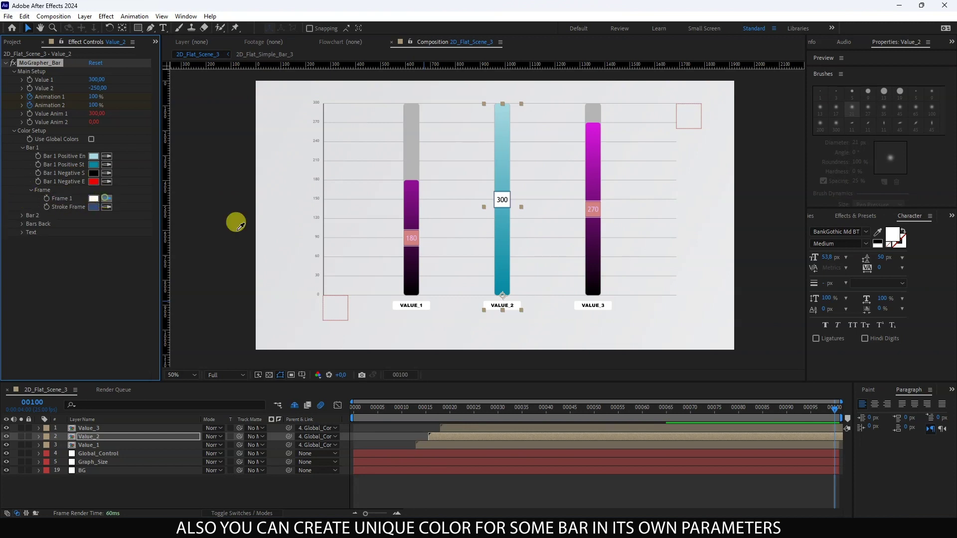
{"action": "left_click_drag", "start_coordinate": [104, 201], "coordinate": [402, 234]}
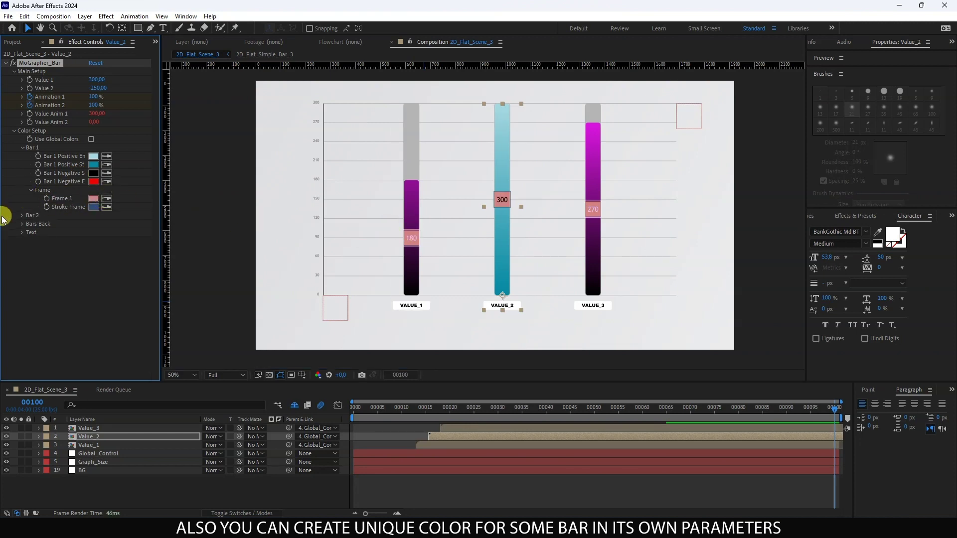
Set Value_2's value text colour to pale pink and preview the animation.
{"action": "left_click", "coordinate": [23, 232]}
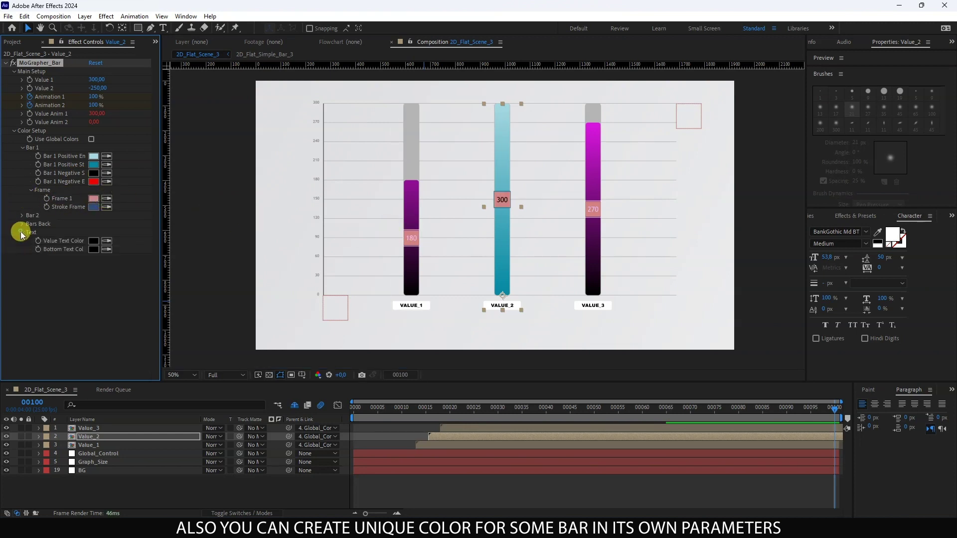
{"action": "left_click", "coordinate": [93, 241]}
{"action": "left_click", "coordinate": [563, 353]}
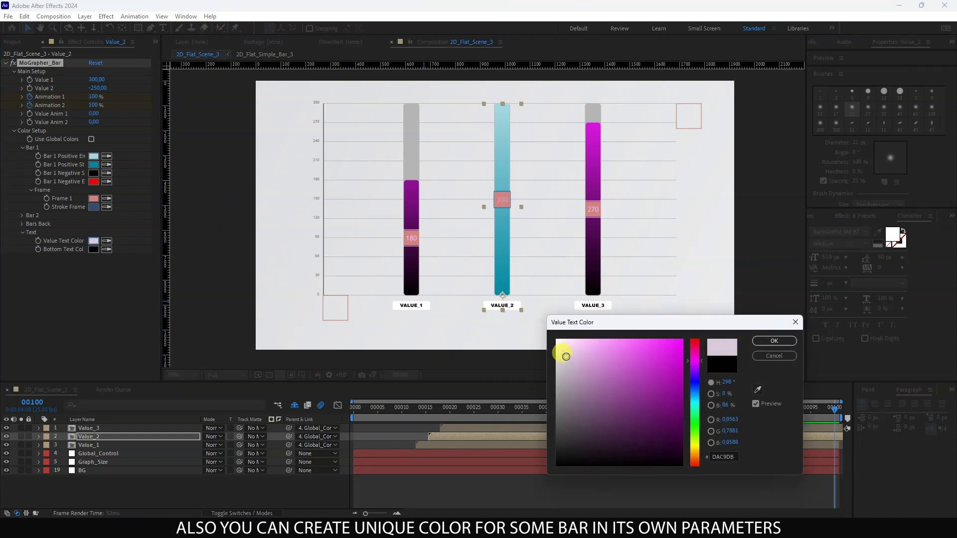
{"action": "left_click", "coordinate": [768, 341]}
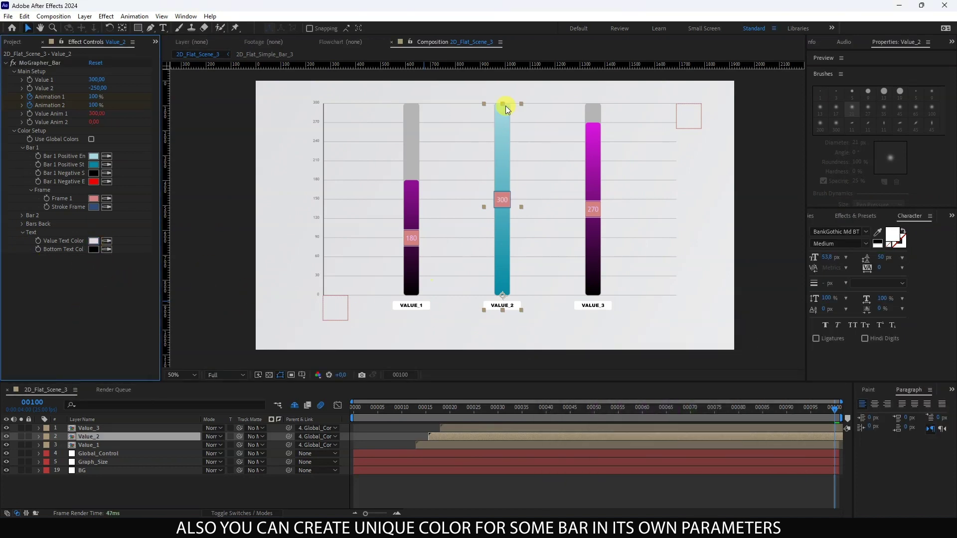
{"action": "left_click", "coordinate": [395, 495]}
{"action": "key", "text": "space"}
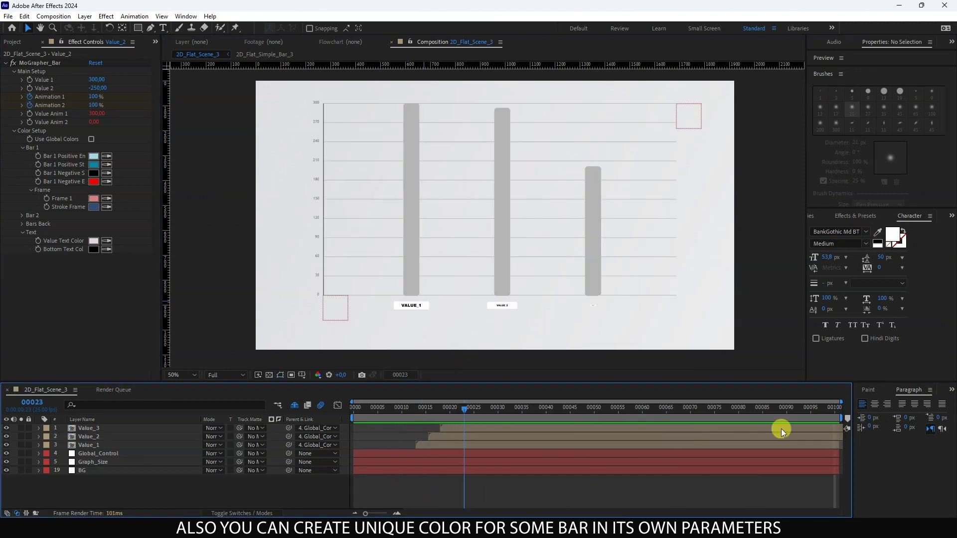
Duplicate Value_3 into Value_4, start it slightly later, and set its value to 180.
{"action": "left_click", "coordinate": [98, 429]}
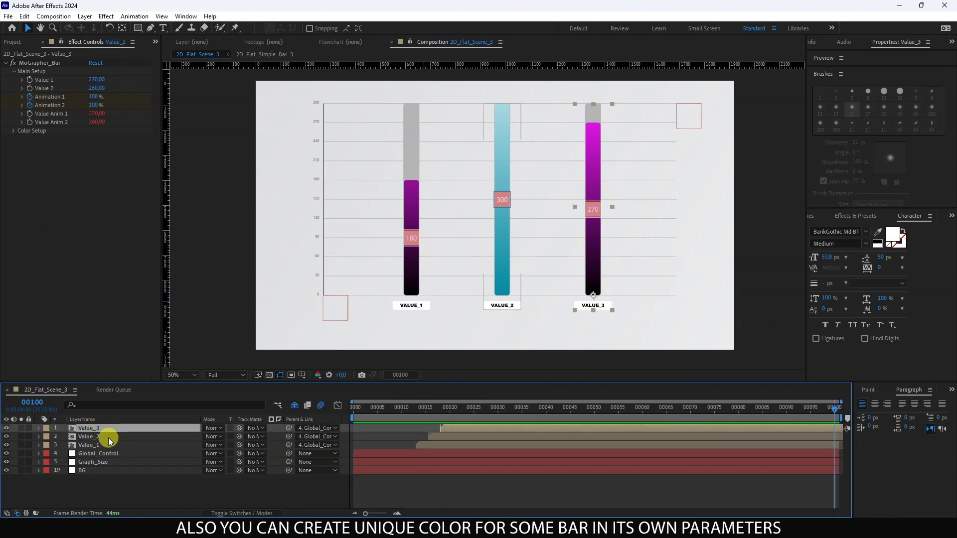
{"action": "key", "text": "ctrl+d"}
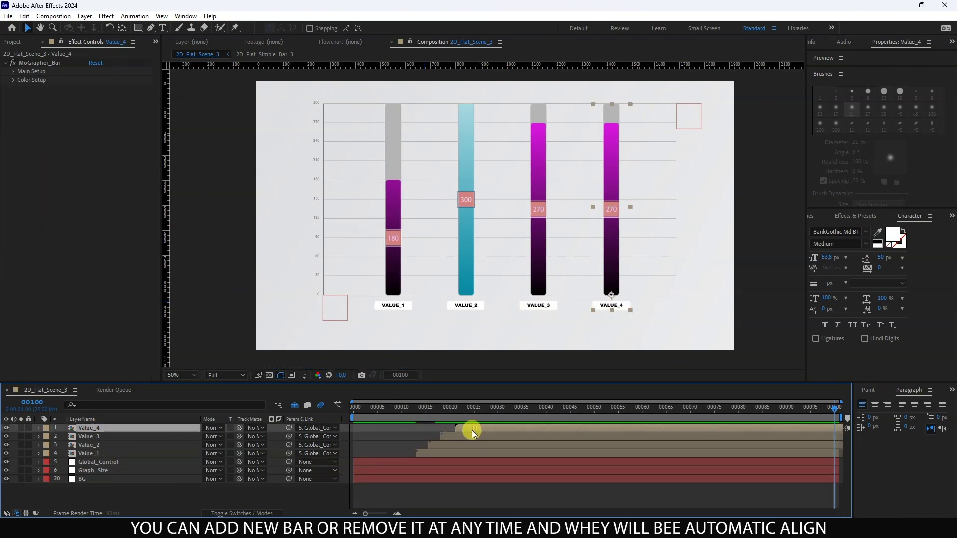
{"action": "left_click_drag", "start_coordinate": [472, 430], "coordinate": [476, 429]}
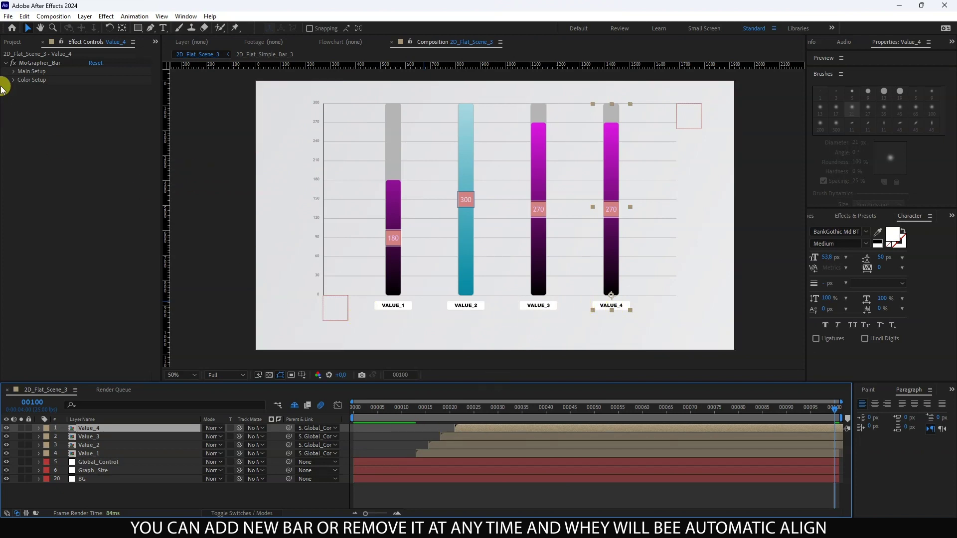
{"action": "left_click", "coordinate": [14, 72]}
{"action": "left_click", "coordinate": [96, 79]}
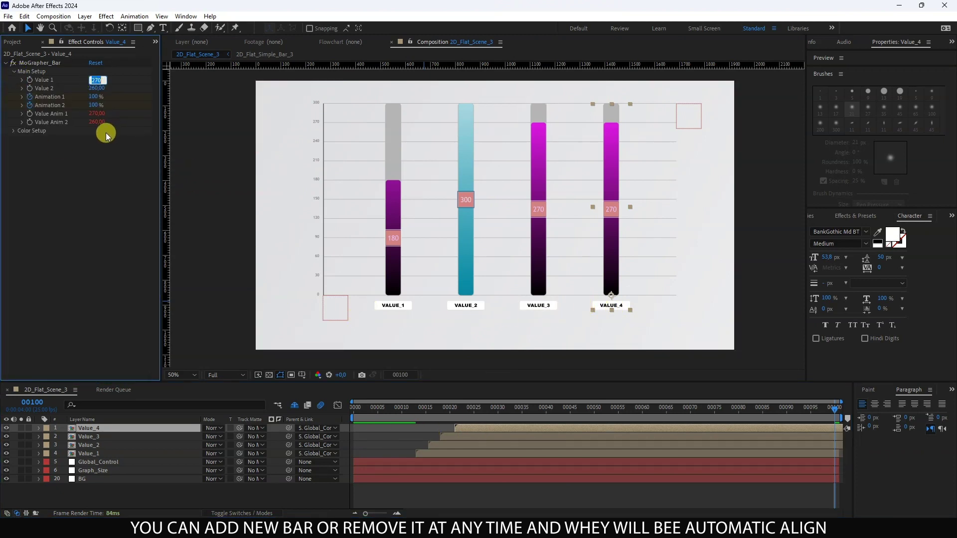
{"action": "type", "text": "180"}
{"action": "key", "text": "Return"}
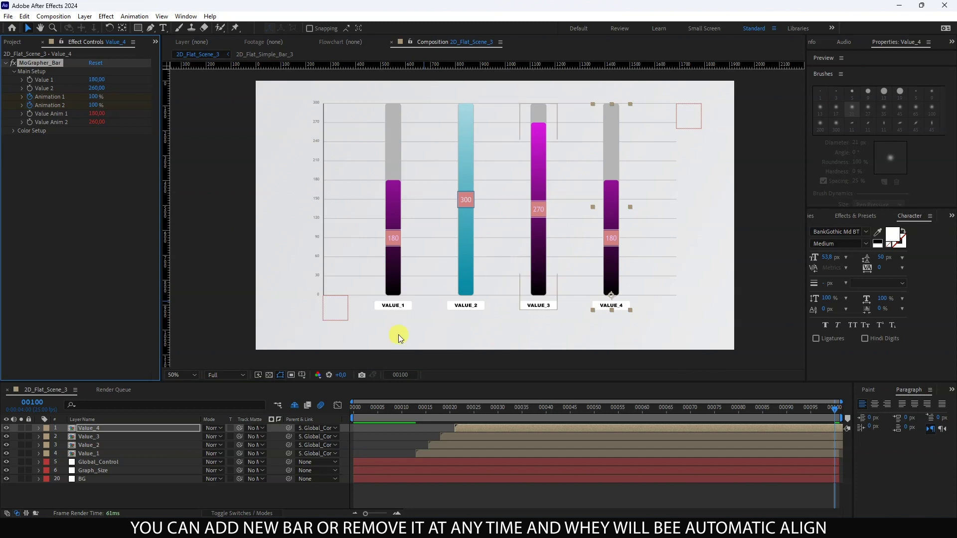
Duplicate Value_4 into Value_5, offset it later, and set its value to 270.
{"action": "left_click", "coordinate": [119, 429]}
{"action": "key", "text": "ctrl+d"}
{"action": "left_click_drag", "start_coordinate": [464, 431], "coordinate": [478, 430]}
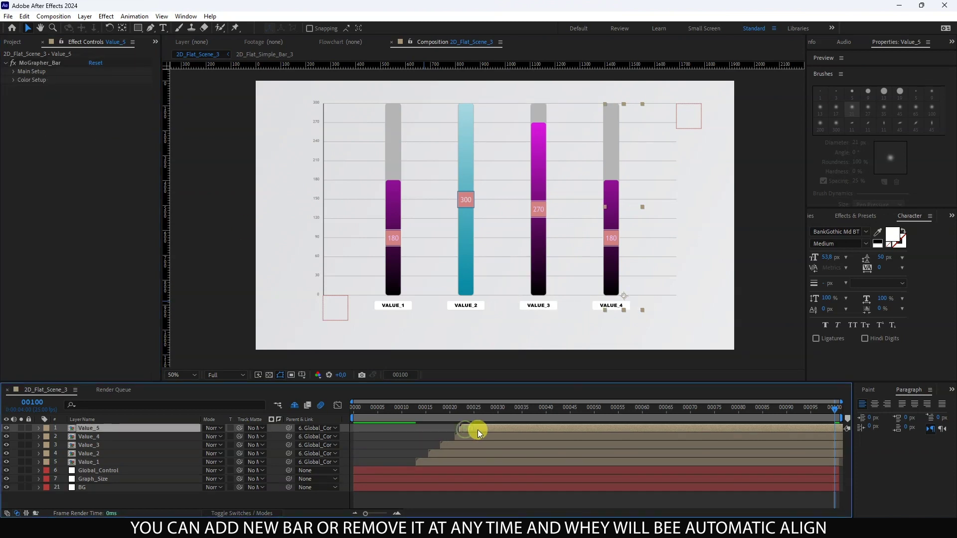
{"action": "left_click", "coordinate": [14, 71]}
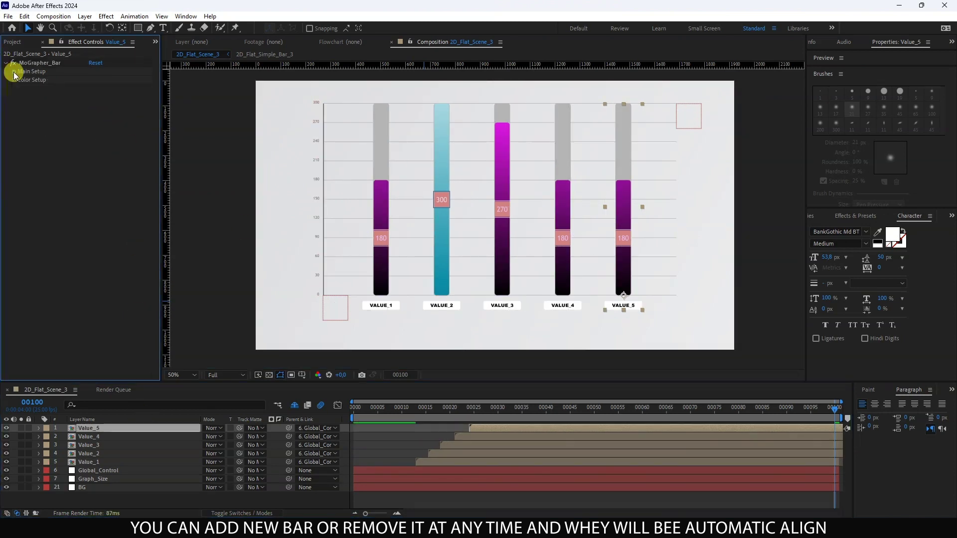
{"action": "left_click", "coordinate": [96, 80]}
{"action": "type", "text": "270"}
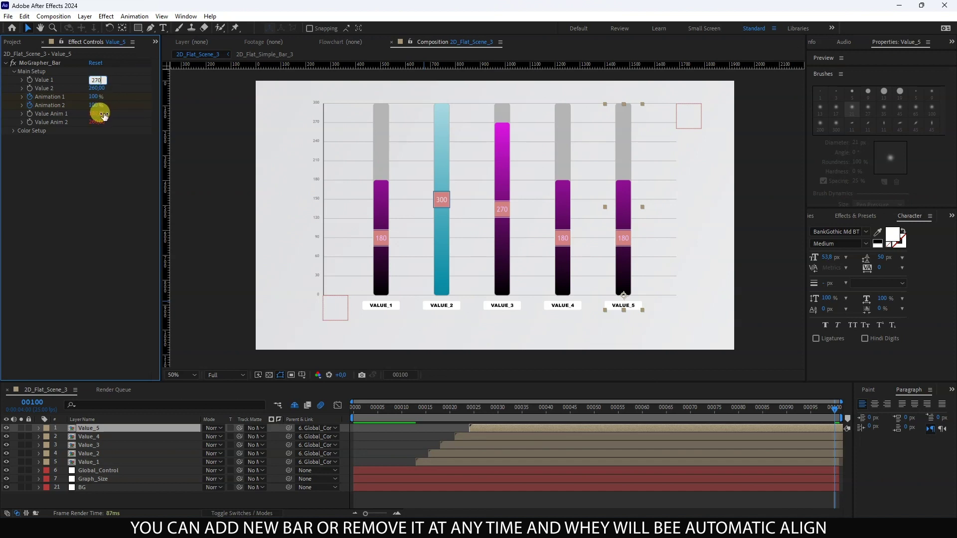
{"action": "left_click", "coordinate": [103, 115]}
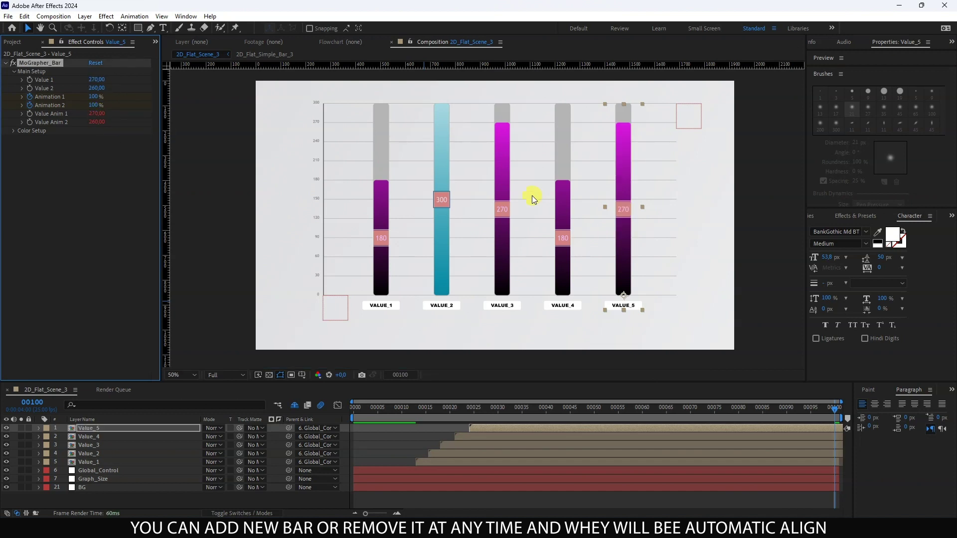
Add Value_6 with value 167, preview the six-bar chart, and select Global_Control.
{"action": "left_click", "coordinate": [486, 429]}
{"action": "key", "text": "ctrl+d"}
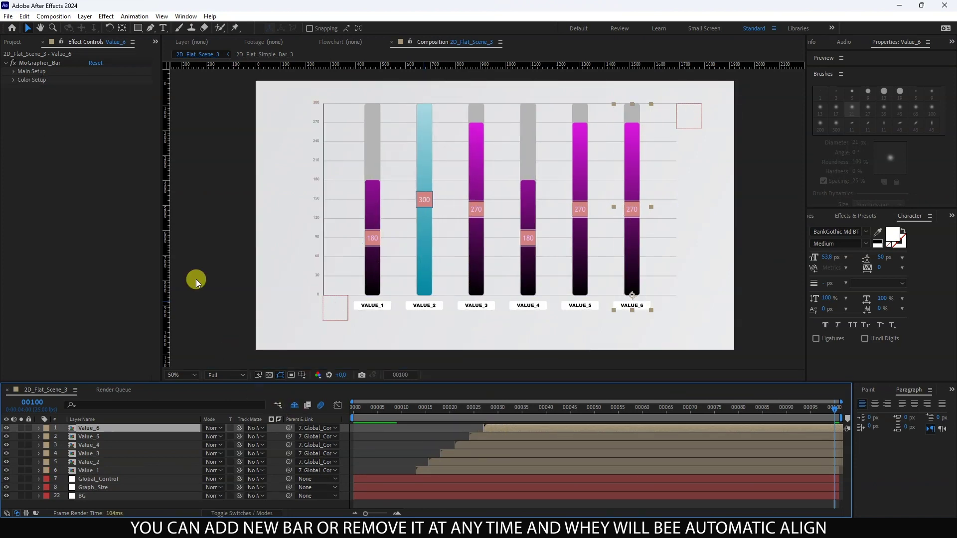
{"action": "left_click", "coordinate": [13, 71]}
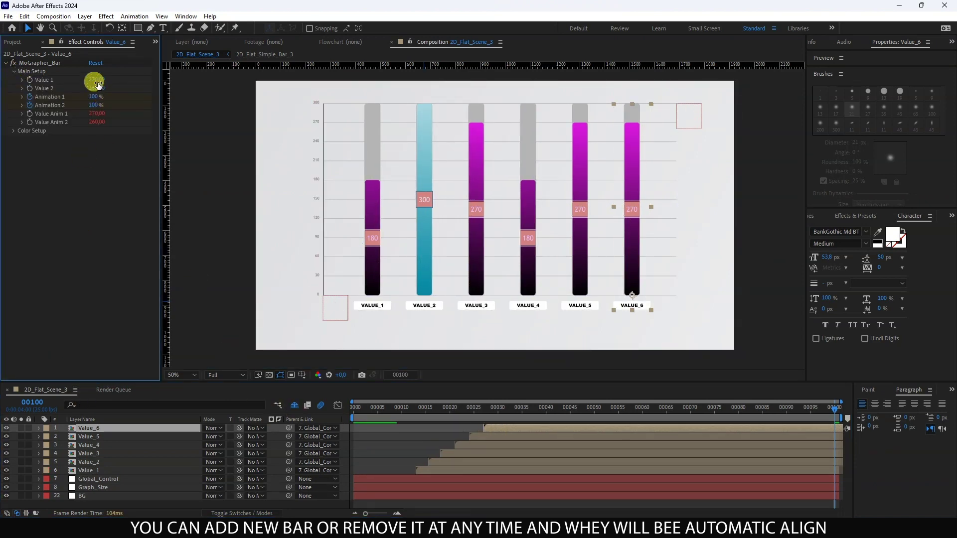
{"action": "left_click", "coordinate": [96, 79]}
{"action": "type", "text": "16"}
{"action": "type", "text": "7"}
{"action": "key", "text": "Return"}
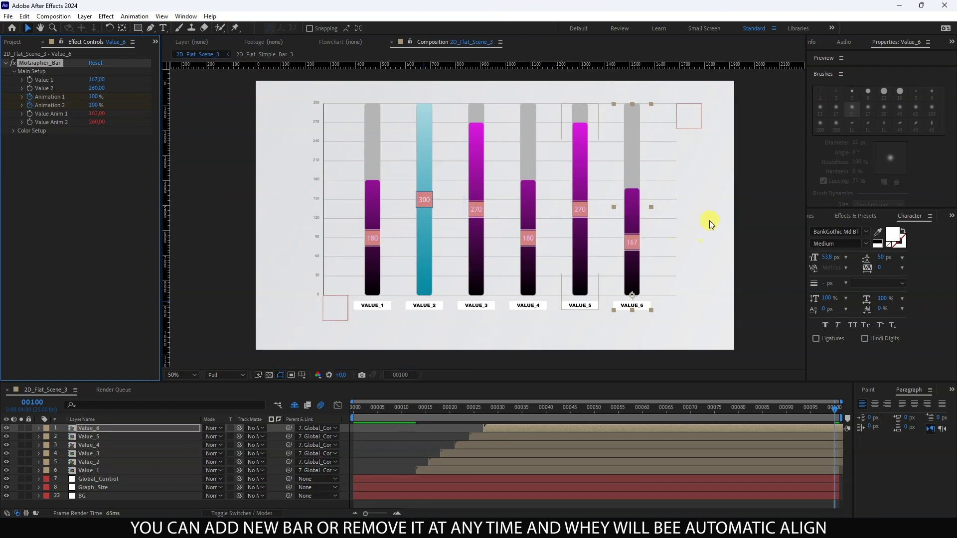
{"action": "left_click", "coordinate": [392, 457]}
{"action": "key", "text": "space"}
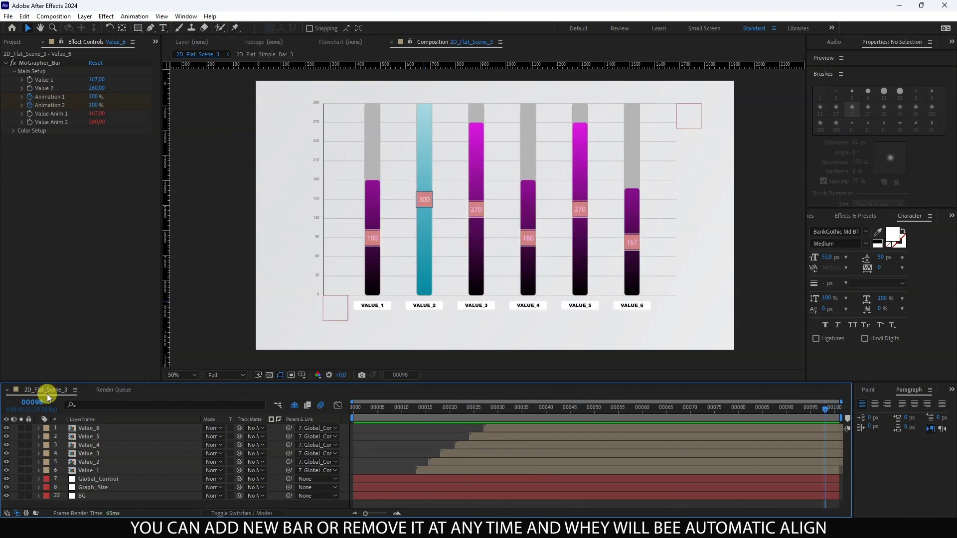
{"action": "left_click", "coordinate": [103, 479]}
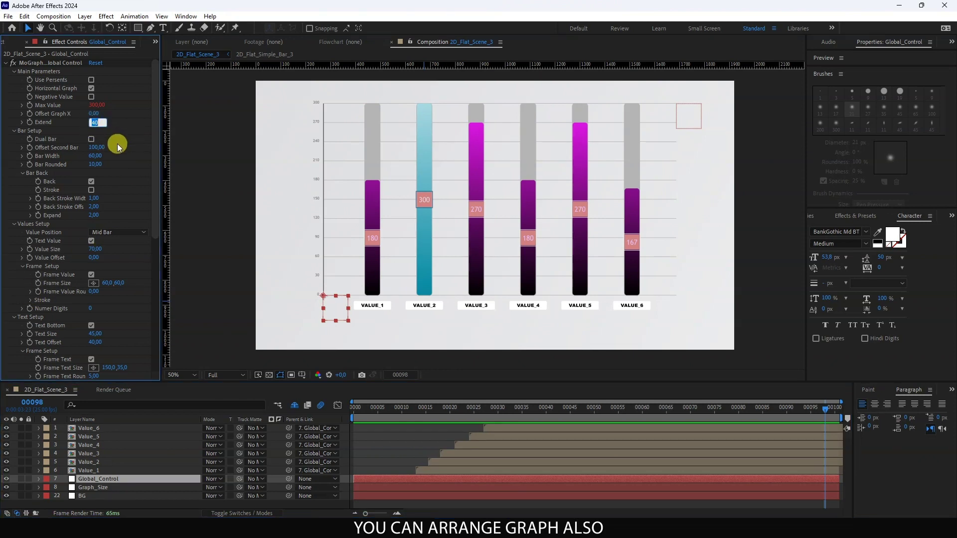
Try Extend 150 and Offset Graph X, then pull second bars closer with Offset Second Bar 70.
{"action": "left_click", "coordinate": [96, 122]}
{"action": "type", "text": "150"}
{"action": "key", "text": "Return"}
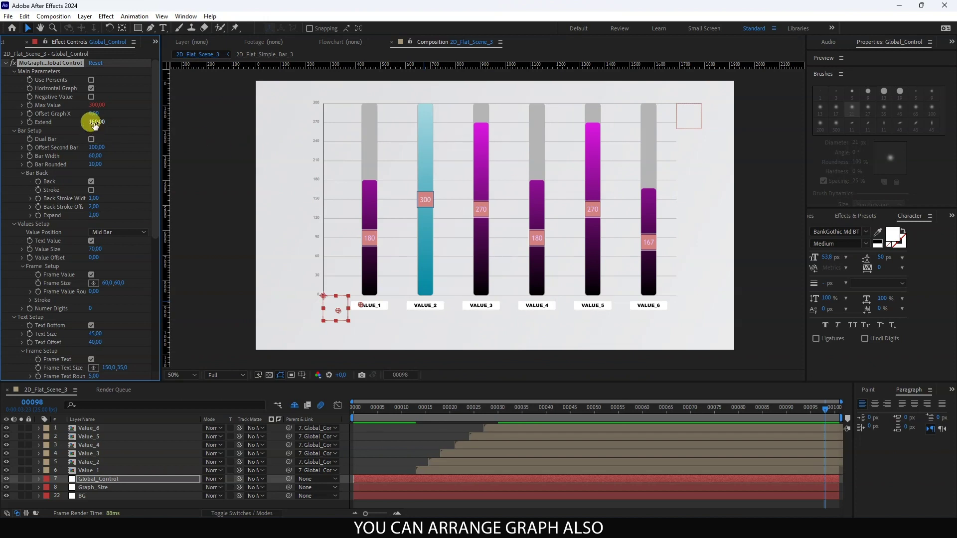
{"action": "left_click", "coordinate": [94, 123]}
{"action": "type", "text": "40"}
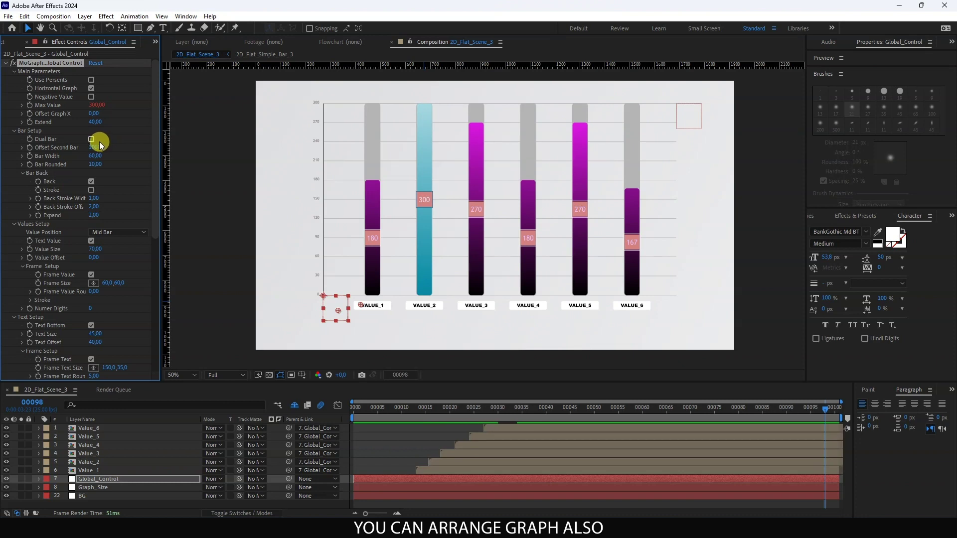
{"action": "left_click", "coordinate": [94, 114]}
{"action": "type", "text": "80"}
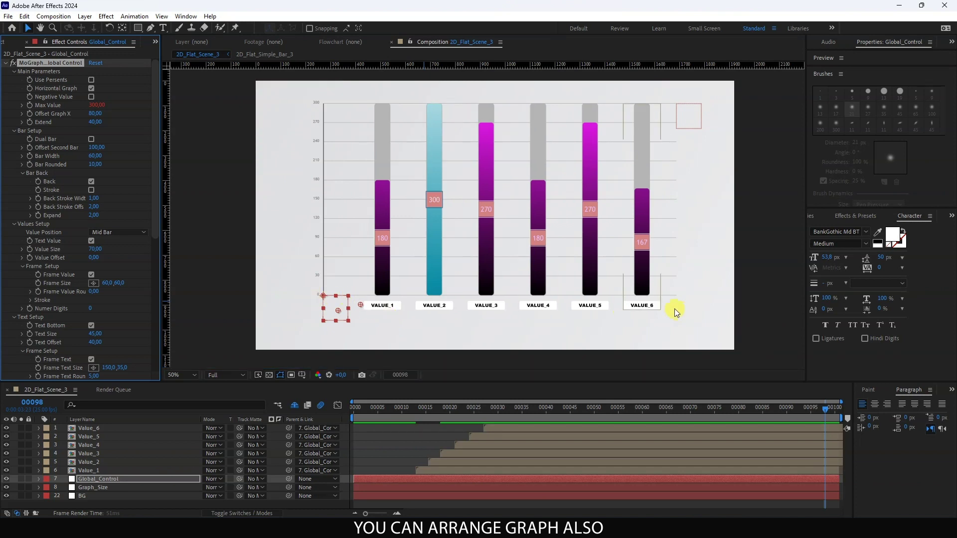
{"action": "left_click", "coordinate": [94, 114]}
{"action": "type", "text": "0"}
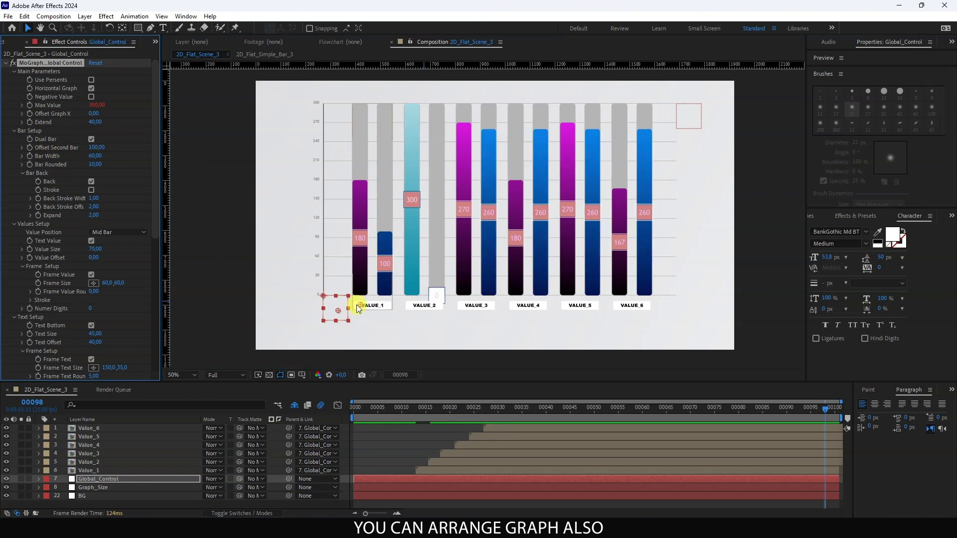
{"action": "left_click_drag", "start_coordinate": [96, 149], "coordinate": [89, 149]}
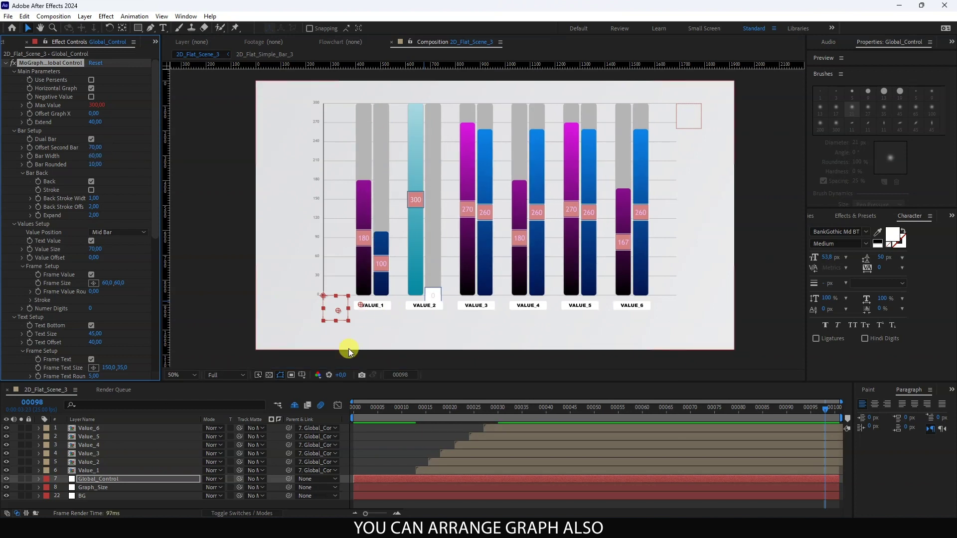
{"action": "left_click", "coordinate": [94, 444]}
{"action": "left_click", "coordinate": [98, 88]}
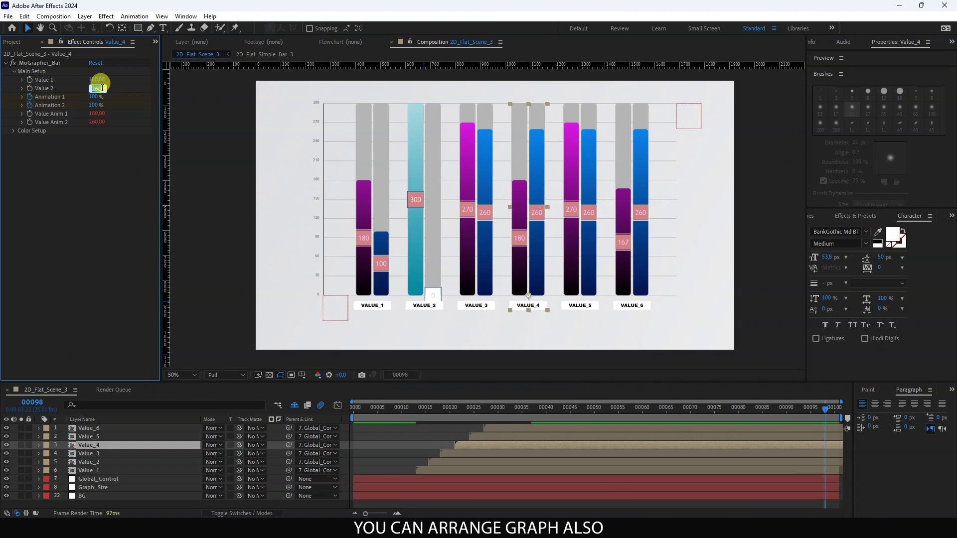
Set the second bars of Value_4, Value_5 and Value_2 to 210, 170 and 175.
{"action": "type", "text": "210"}
{"action": "key", "text": "Return"}
{"action": "key", "text": "ctrl+Up"}
{"action": "left_click", "coordinate": [95, 88]}
{"action": "type", "text": "170"}
{"action": "key", "text": "Return"}
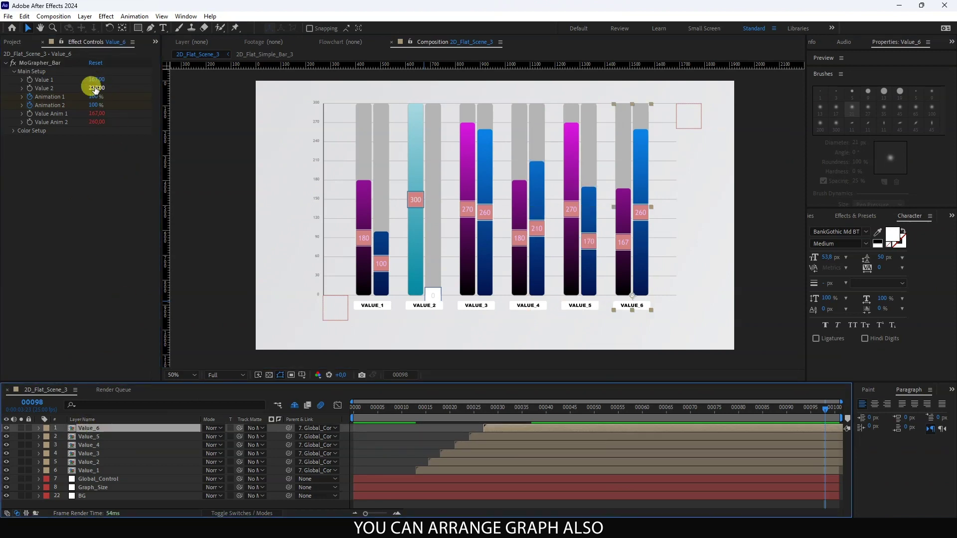
{"action": "key", "text": "ctrl+Up"}
{"action": "left_click", "coordinate": [88, 462]}
{"action": "left_click", "coordinate": [95, 88]}
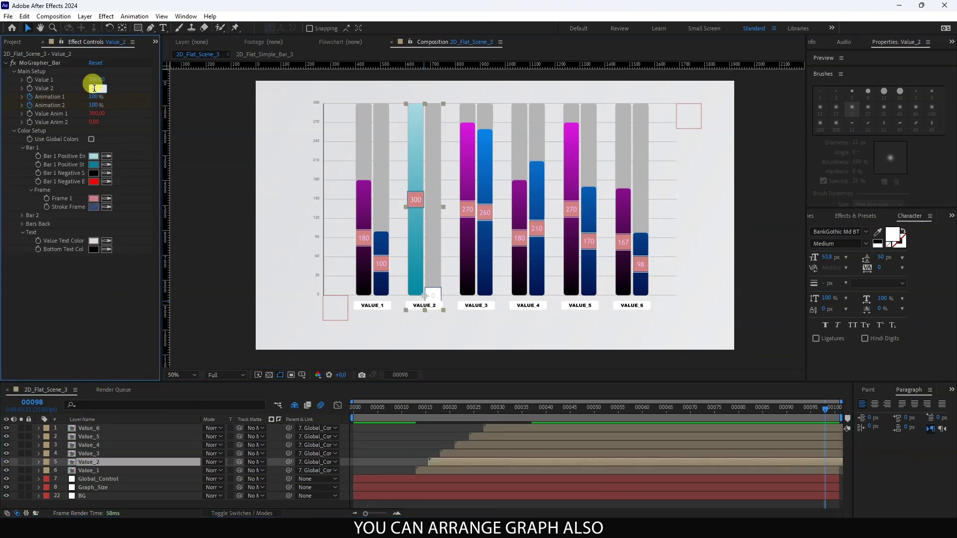
{"action": "type", "text": "175"}
{"action": "key", "text": "Return"}
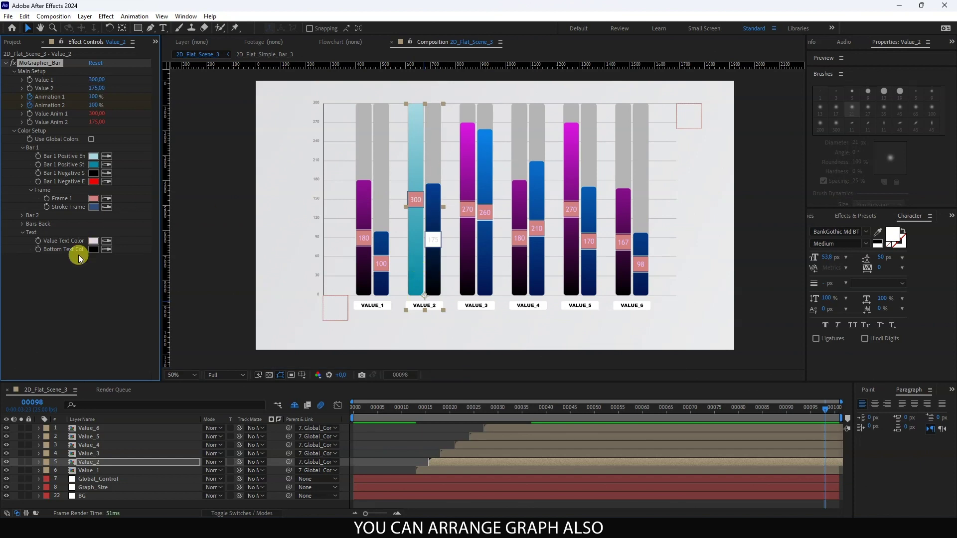
Give Value_2's second bar its own blue top and light blue bottom gradient colours.
{"action": "left_click", "coordinate": [22, 215]}
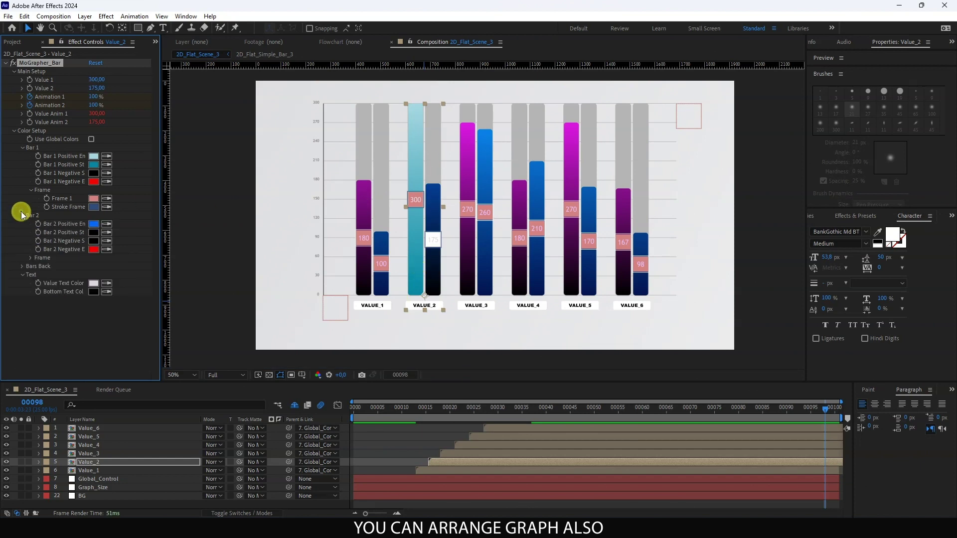
{"action": "left_click", "coordinate": [95, 223]}
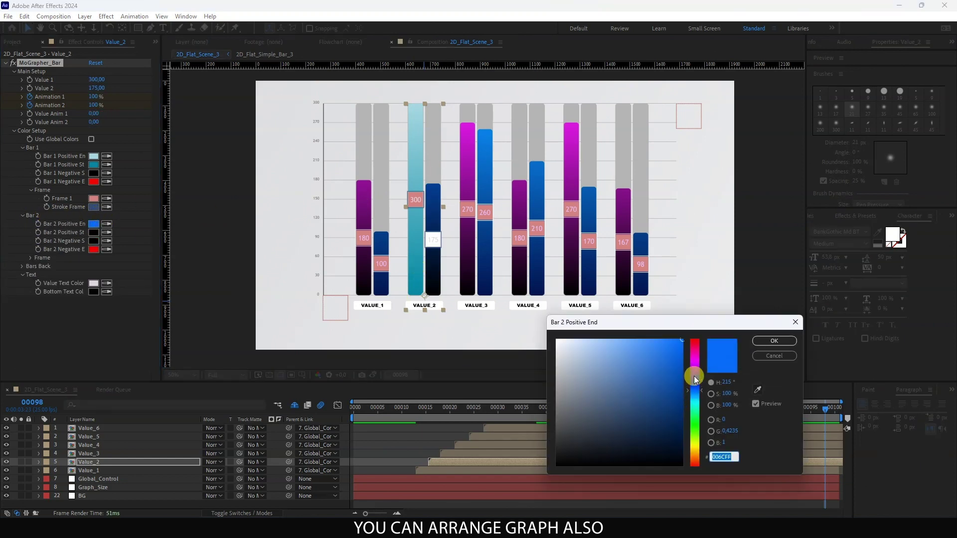
{"action": "left_click_drag", "start_coordinate": [694, 376], "coordinate": [696, 380]}
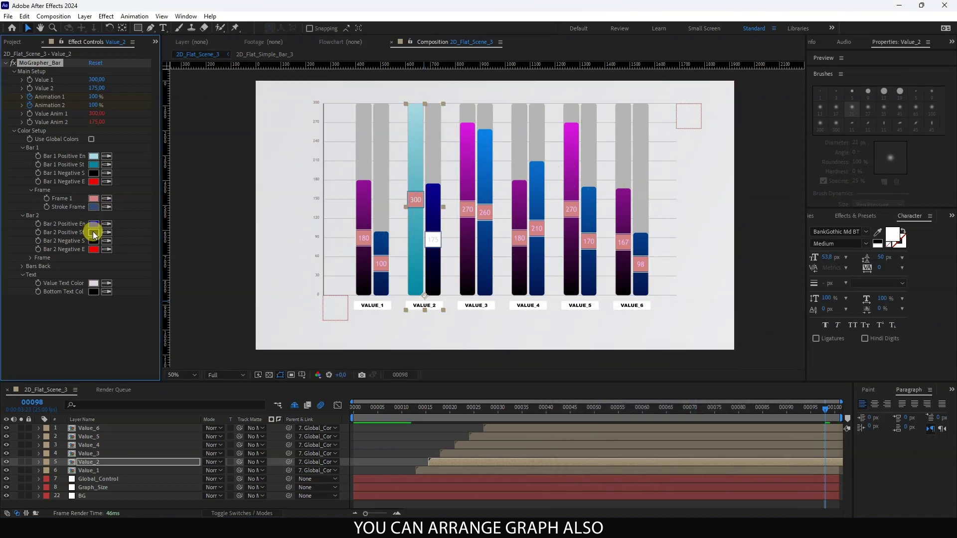
{"action": "left_click", "coordinate": [93, 232]}
{"action": "left_click", "coordinate": [692, 394]}
{"action": "left_click", "coordinate": [659, 355]}
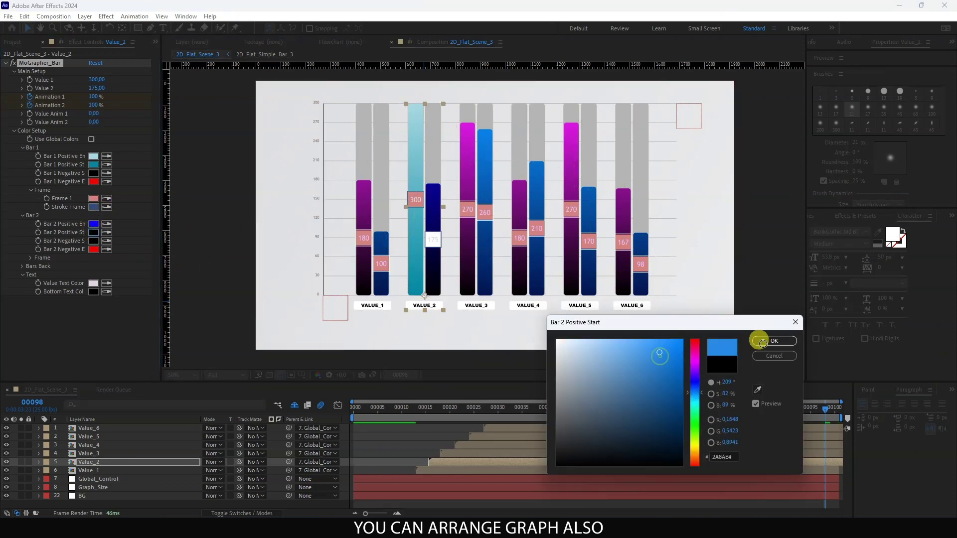
{"action": "left_click", "coordinate": [762, 341]}
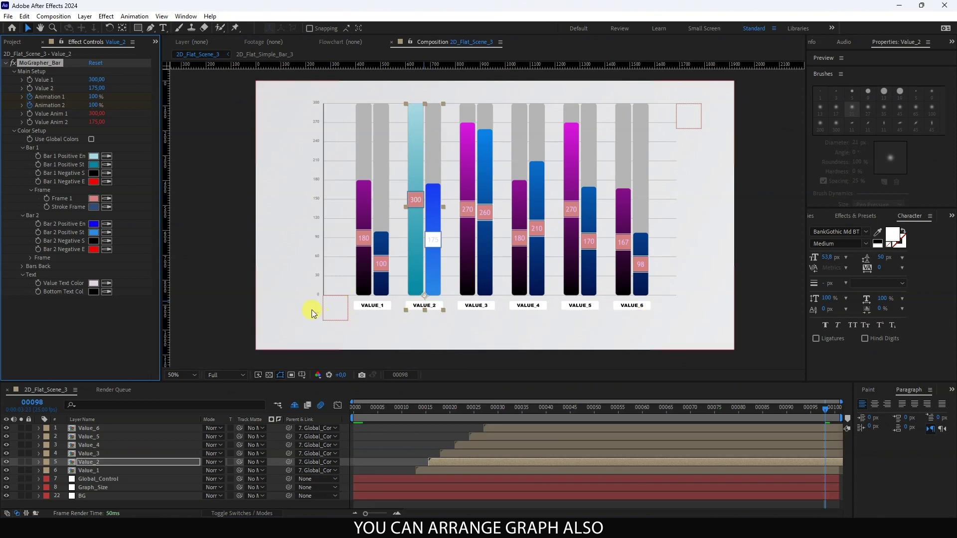
{"action": "left_click", "coordinate": [91, 139]}
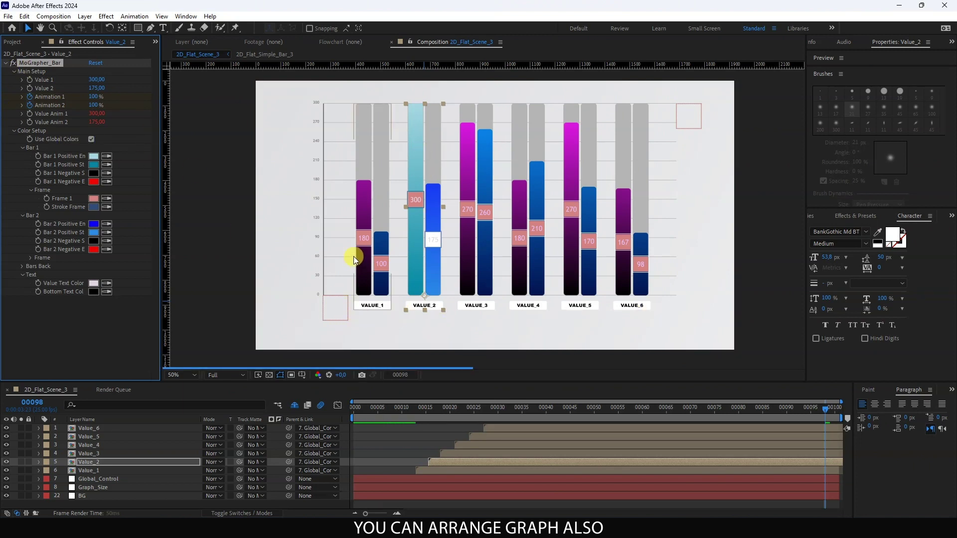
{"action": "left_click", "coordinate": [91, 139]}
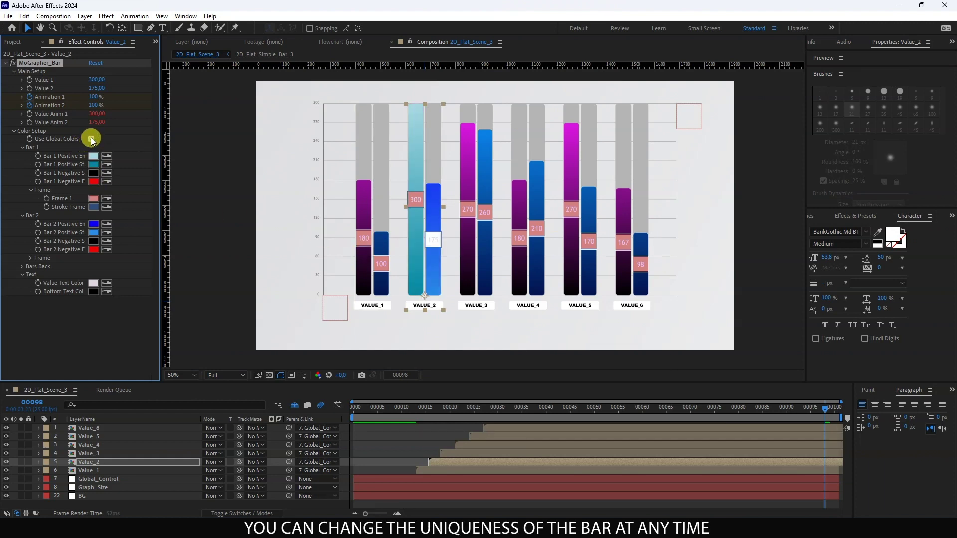
{"action": "left_click", "coordinate": [91, 139]}
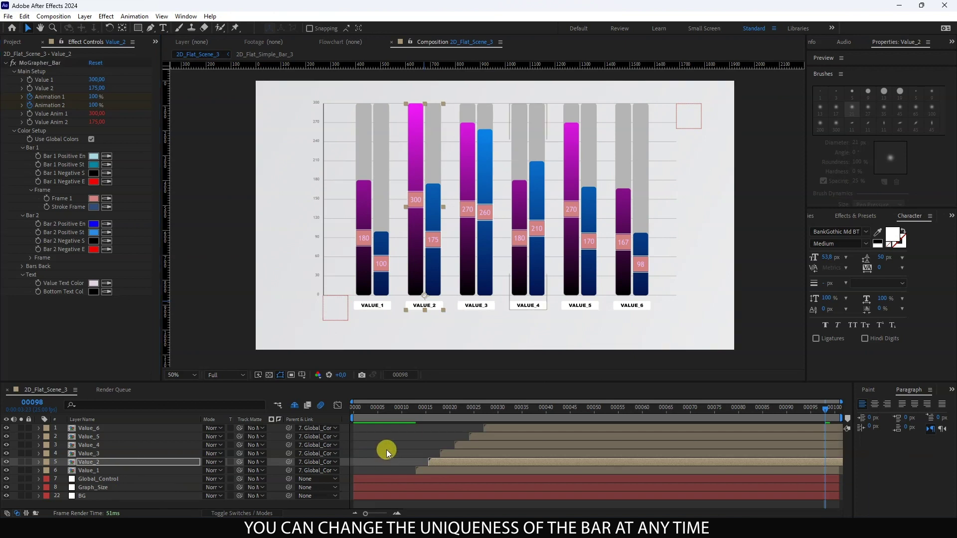
{"action": "left_click", "coordinate": [501, 426]}
{"action": "left_click", "coordinate": [465, 445], "text": "shift"}
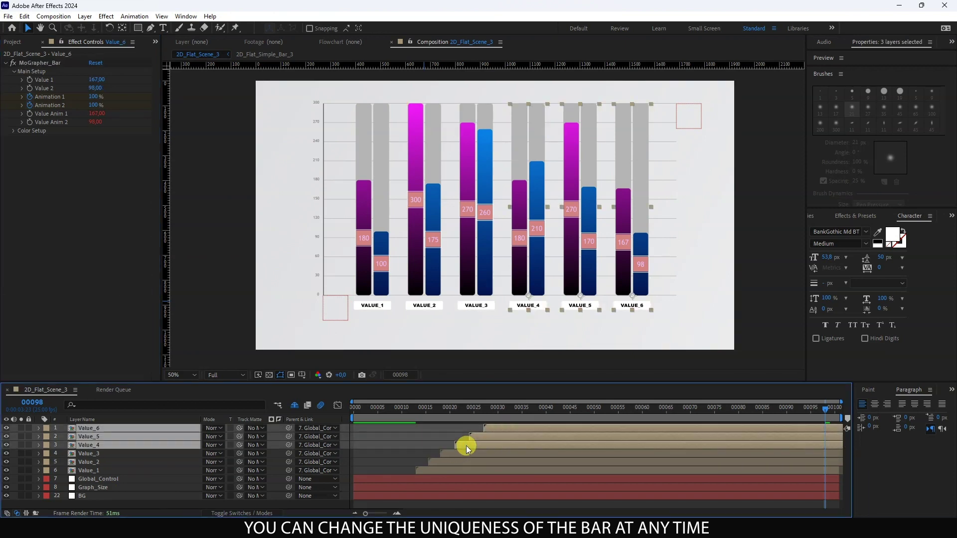
{"action": "left_click", "coordinate": [454, 462], "text": "shift"}
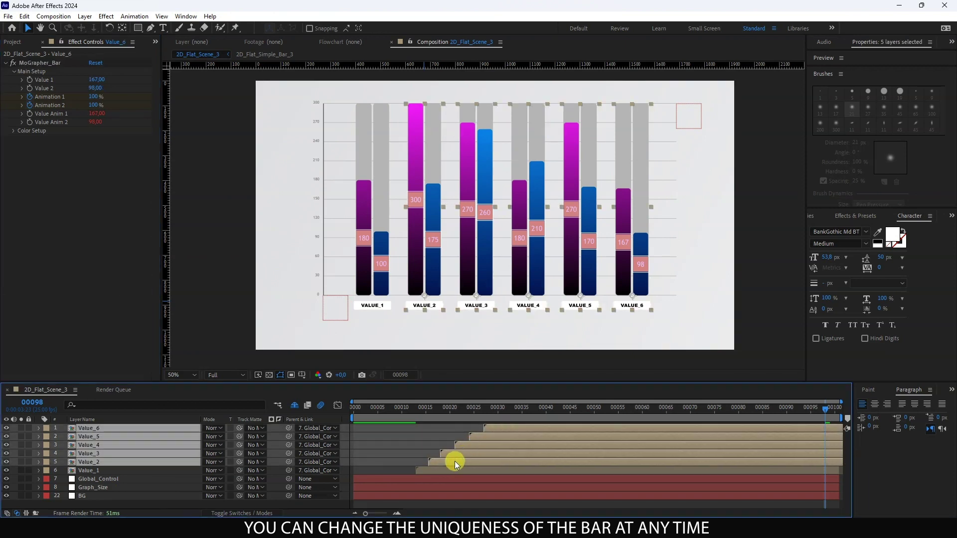
{"action": "key", "text": "Delete"}
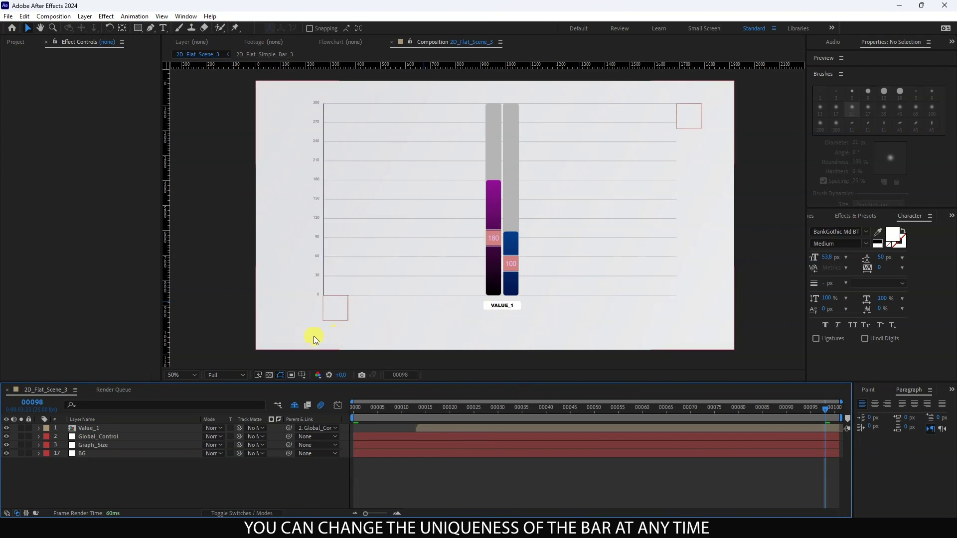
Set the BG layer's Gradient Ramp start colour to light blue.
{"action": "left_click", "coordinate": [71, 458]}
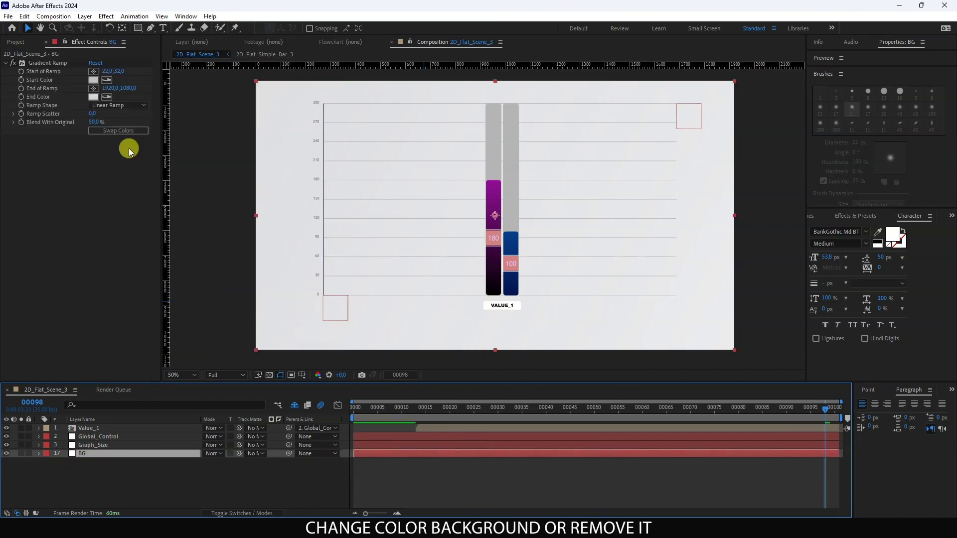
{"action": "left_click", "coordinate": [94, 79]}
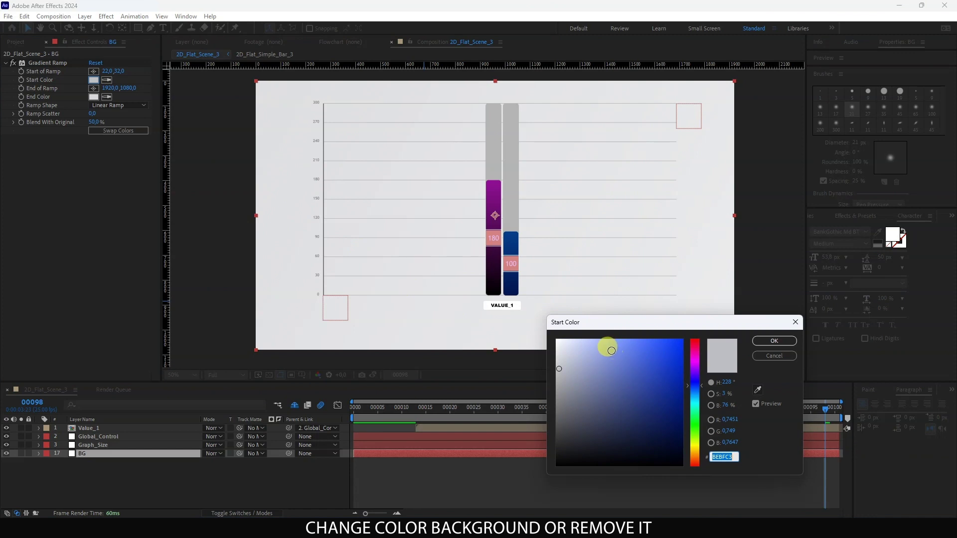
{"action": "left_click_drag", "start_coordinate": [612, 350], "coordinate": [600, 346]}
{"action": "left_click", "coordinate": [772, 340]}
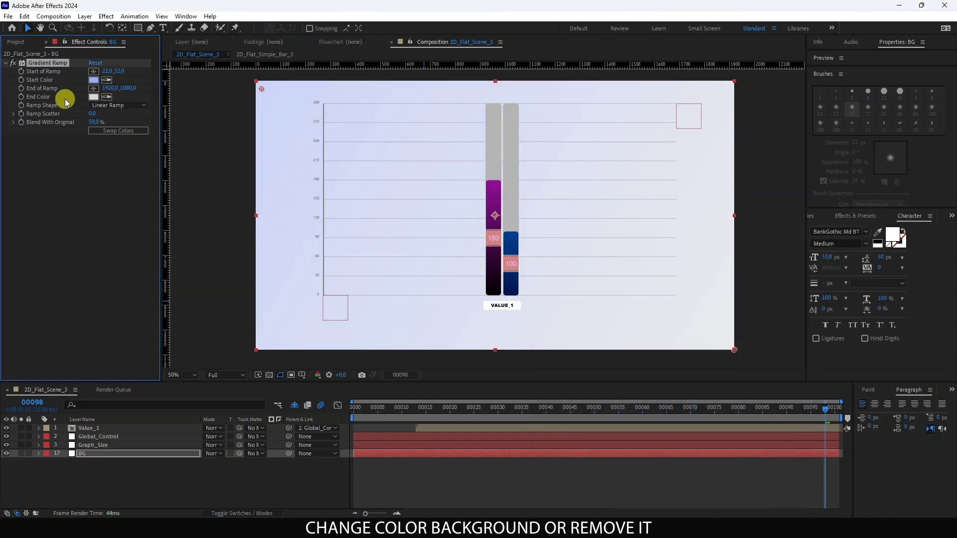
Set the Gradient Ramp end colour to white.
{"action": "left_click", "coordinate": [94, 96]}
{"action": "left_click_drag", "start_coordinate": [703, 404], "coordinate": [702, 398]}
{"action": "mouse_move", "coordinate": [583, 385]}
{"action": "left_mouse_down"}
{"action": "mouse_move", "coordinate": [602, 392]}
{"action": "mouse_move", "coordinate": [647, 324]}
{"action": "mouse_move", "coordinate": [521, 332]}
{"action": "left_mouse_up"}
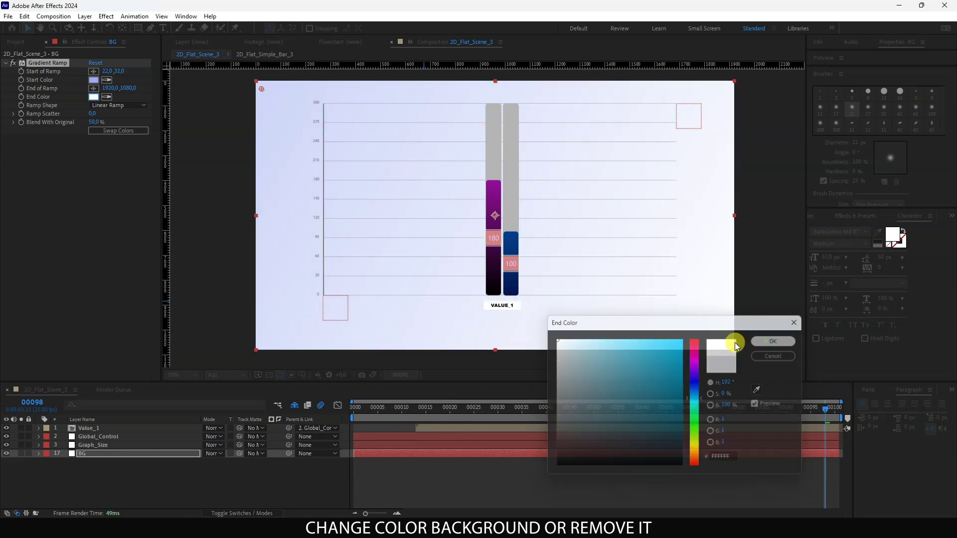
{"action": "left_click", "coordinate": [772, 341]}
{"action": "left_click", "coordinate": [185, 17]}
{"action": "mouse_move", "coordinate": [228, 69]}
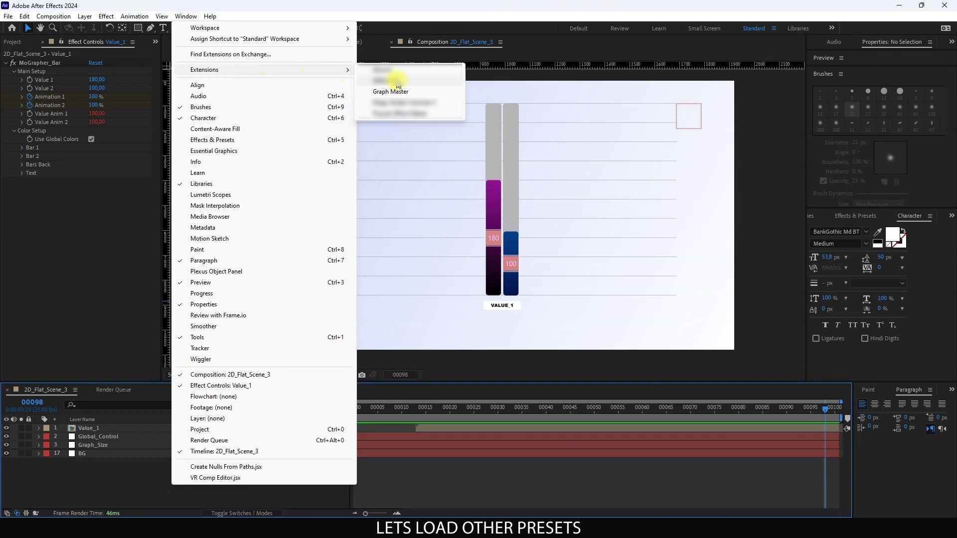
Build Graph_2 from the green 2D Shaded preset in Graph Master with 3 bars, then close the panel.
{"action": "left_click", "coordinate": [399, 91]}
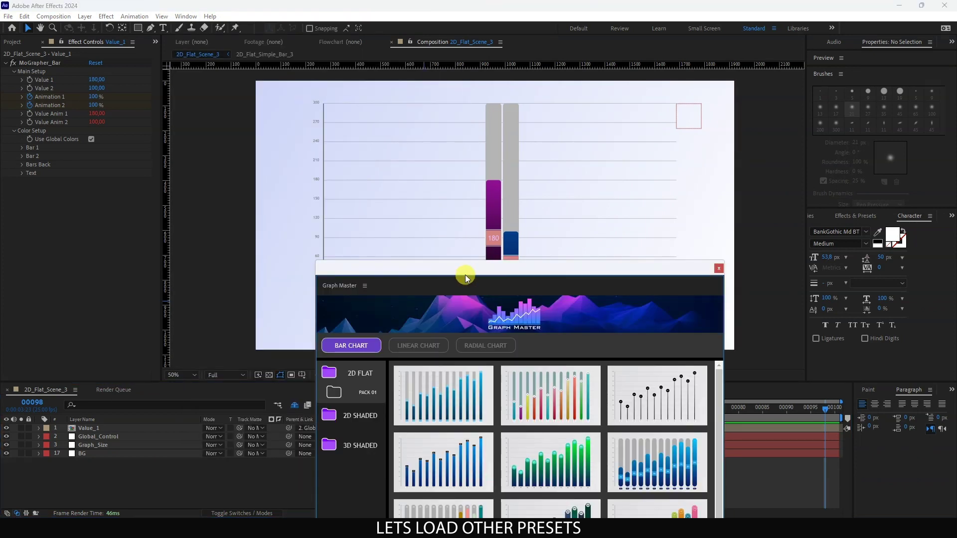
{"action": "left_click_drag", "start_coordinate": [465, 274], "coordinate": [623, 77]}
{"action": "left_click", "coordinate": [519, 217]}
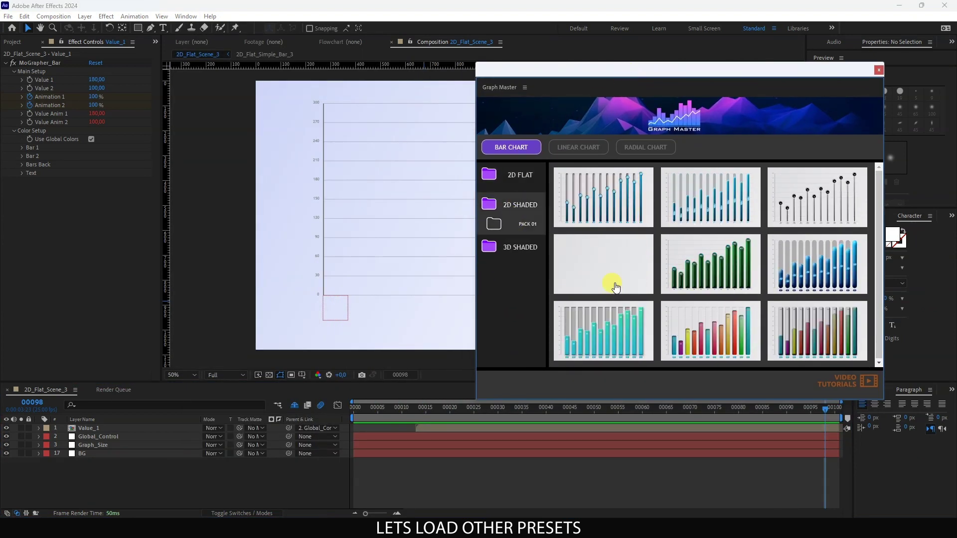
{"action": "left_click", "coordinate": [707, 272]}
{"action": "left_click", "coordinate": [467, 247]}
{"action": "type", "text": "Graph_"}
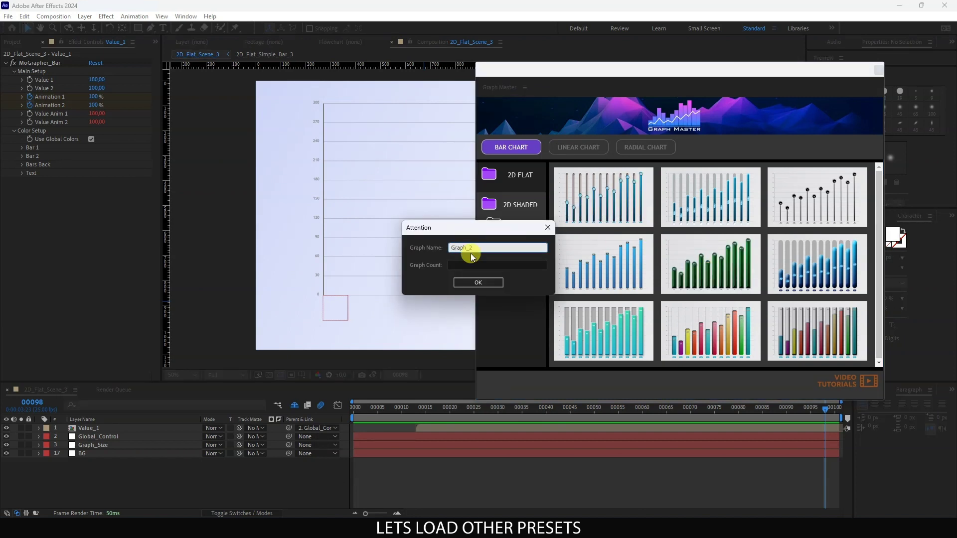
{"action": "left_click", "coordinate": [468, 264]}
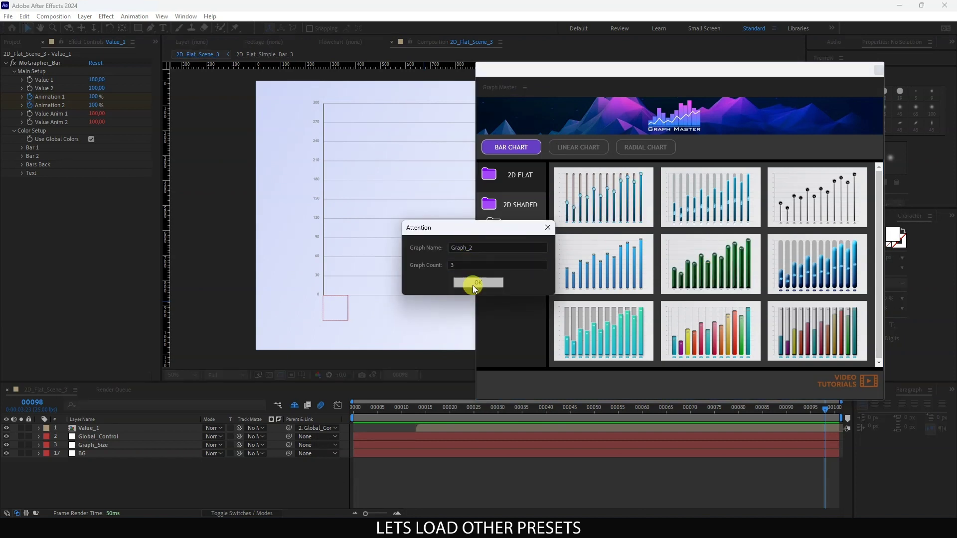
{"action": "left_click", "coordinate": [472, 285]}
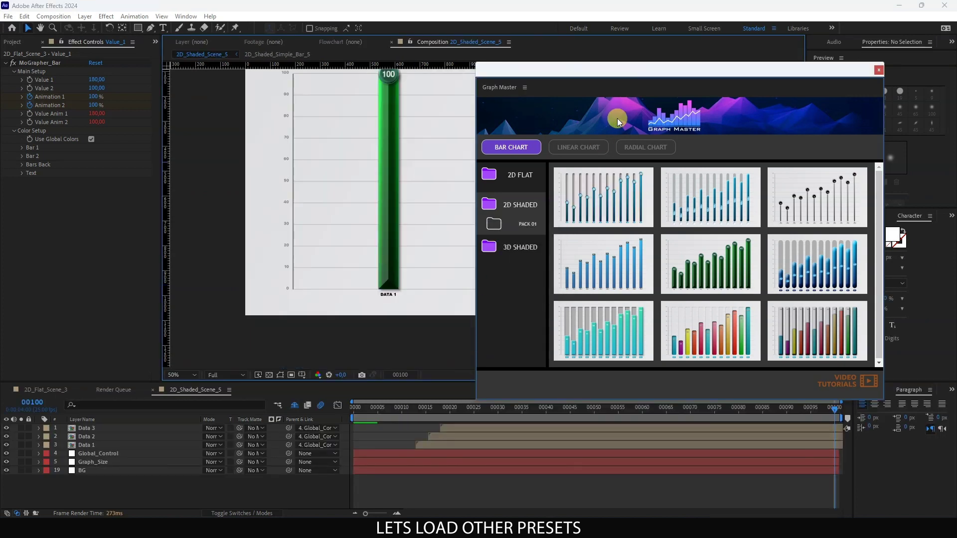
{"action": "left_click", "coordinate": [569, 71]}
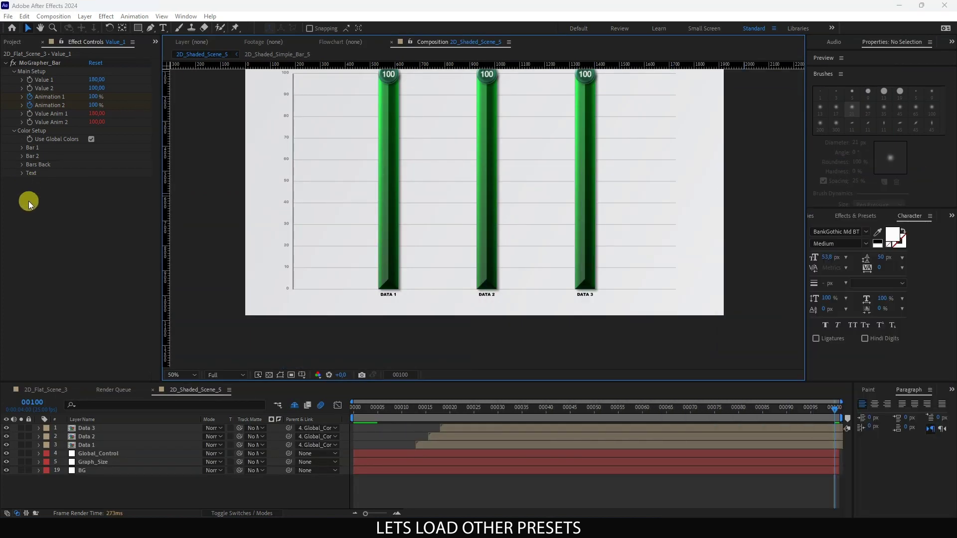
Expand the Graph_2 folder and preview the 2D_Shaded_Scene_5 composition.
{"action": "left_click", "coordinate": [15, 42]}
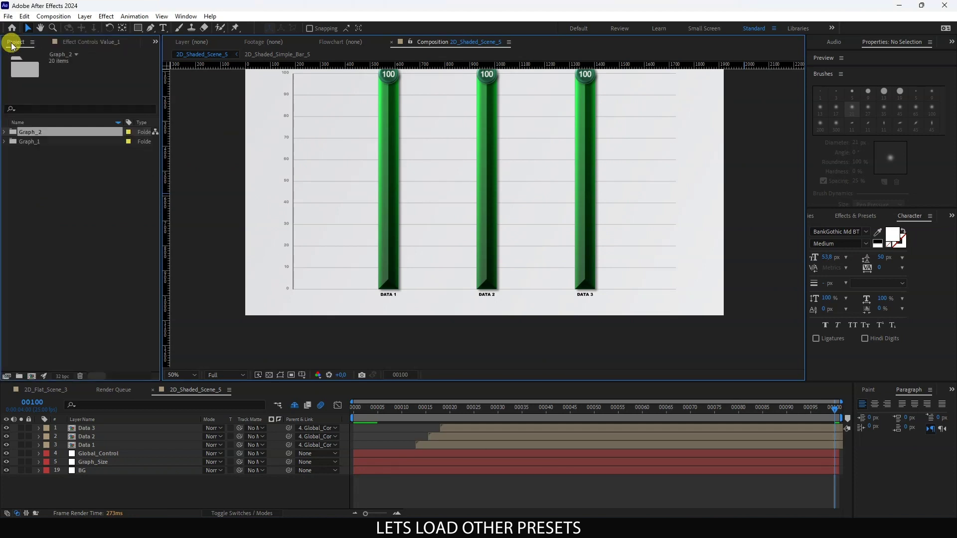
{"action": "left_click", "coordinate": [4, 132]}
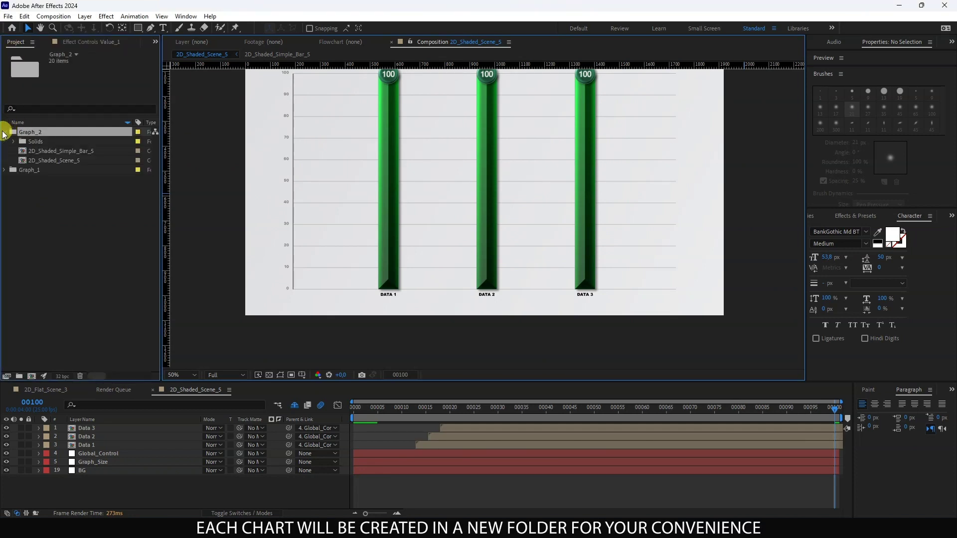
{"action": "left_click", "coordinate": [62, 160]}
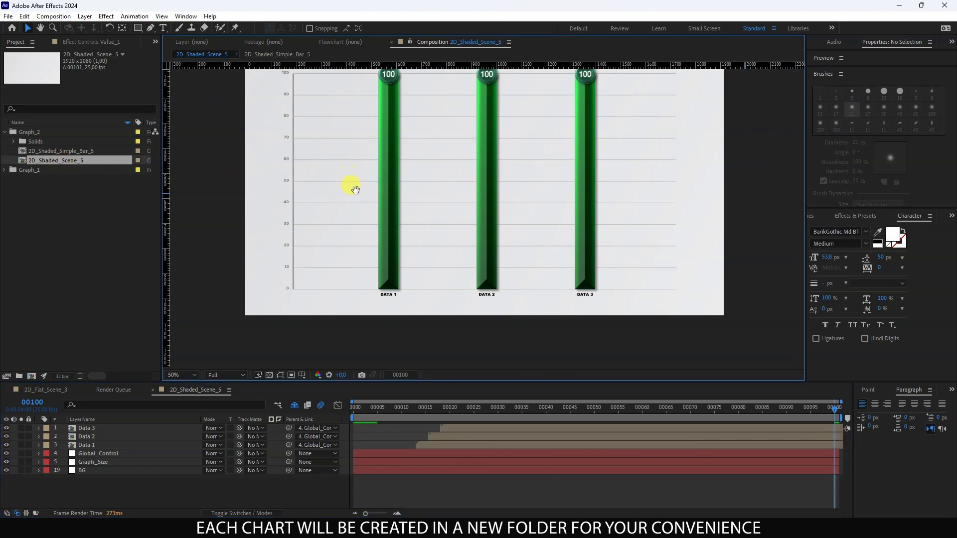
{"action": "key", "text": "space"}
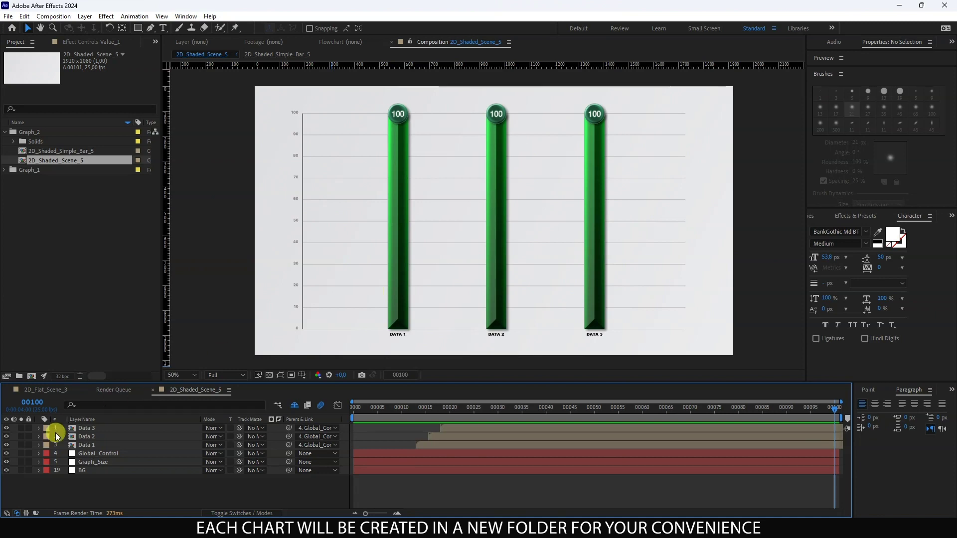
Set Value 1 of Data 1, Data 2 and Data 3 to 70, 40 and 30.
{"action": "left_click", "coordinate": [86, 445]}
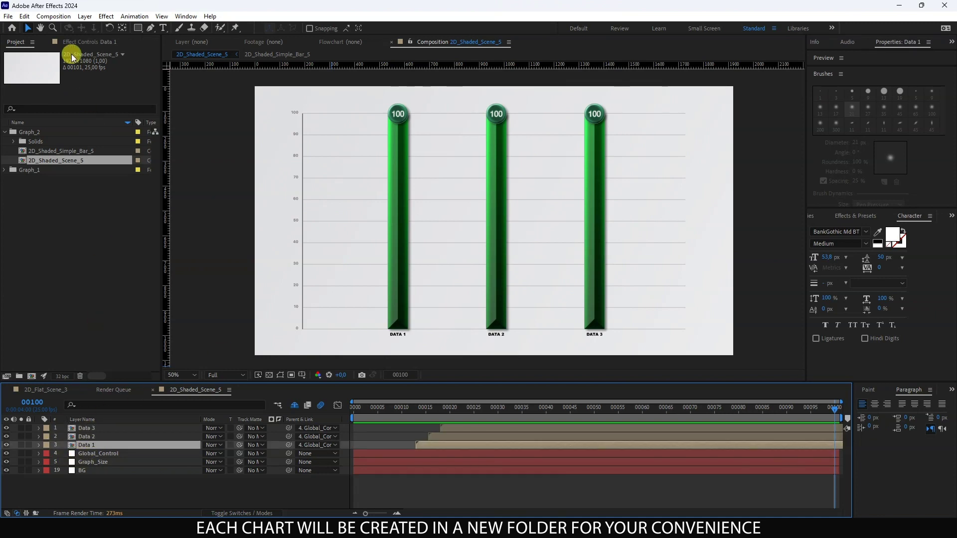
{"action": "key", "text": "ctrl+Up"}
{"action": "left_click", "coordinate": [13, 72]}
{"action": "left_click", "coordinate": [95, 80]}
{"action": "type", "text": "40"}
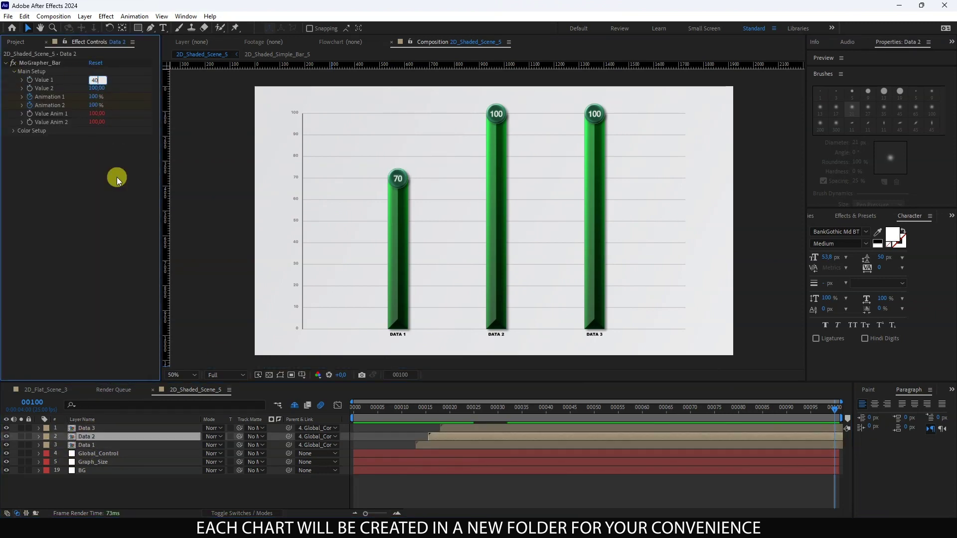
{"action": "key", "text": "Return"}
{"action": "key", "text": "ctrl+Up"}
{"action": "type", "text": "30"}
{"action": "key", "text": "Return"}
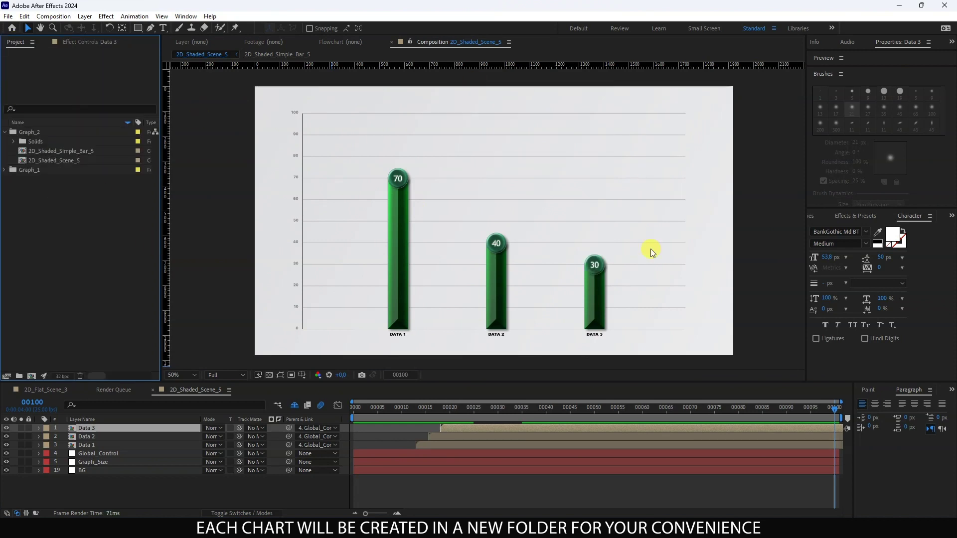
Build Graph_3 from the golden 3D Shaded cylinder preset with 3 bars, then move the panel aside.
{"action": "left_click_drag", "start_coordinate": [614, 90], "coordinate": [592, 90]}
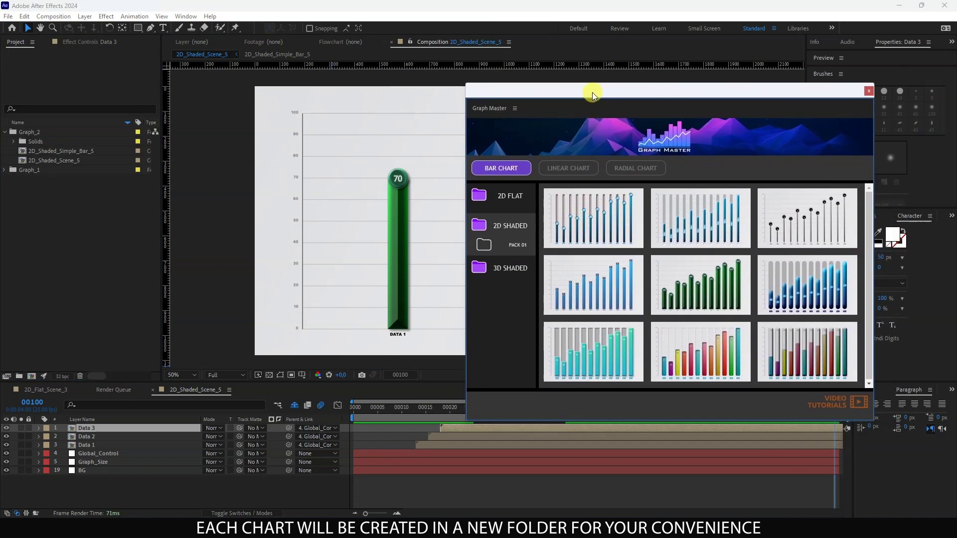
{"action": "left_click", "coordinate": [515, 273]}
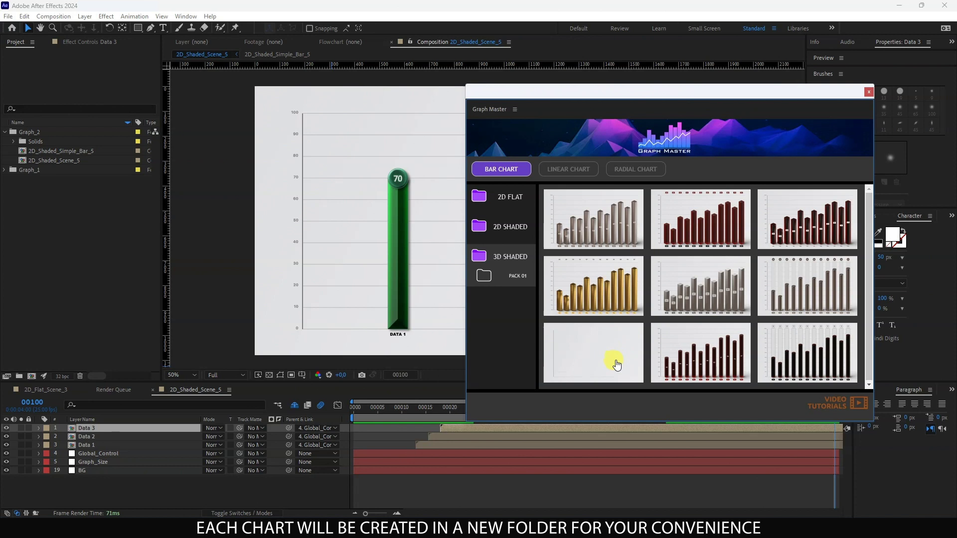
{"action": "left_click", "coordinate": [614, 359]}
{"action": "left_click", "coordinate": [466, 246]}
{"action": "type", "text": "Grapg"}
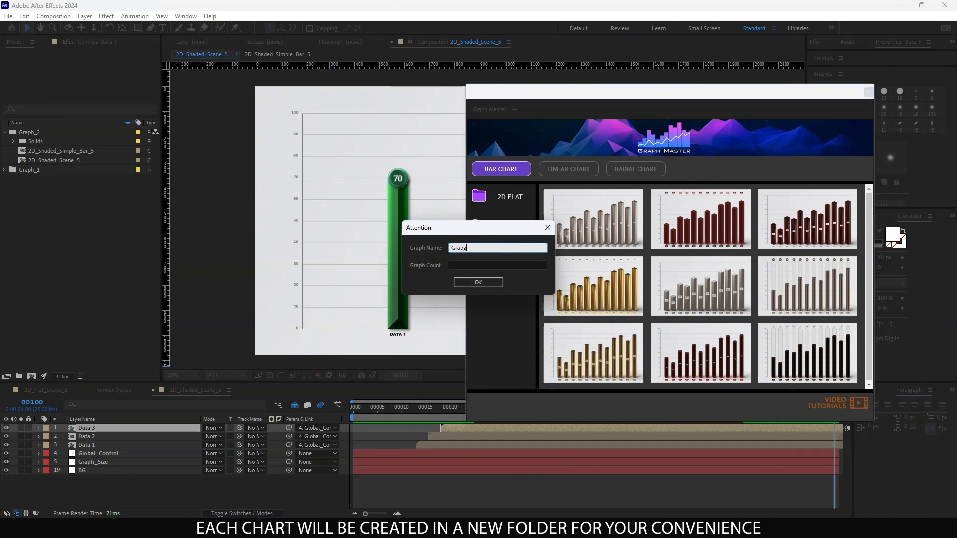
{"action": "key", "text": "BackSpace"}
{"action": "type", "text": "h_3"}
{"action": "left_click", "coordinate": [479, 265]}
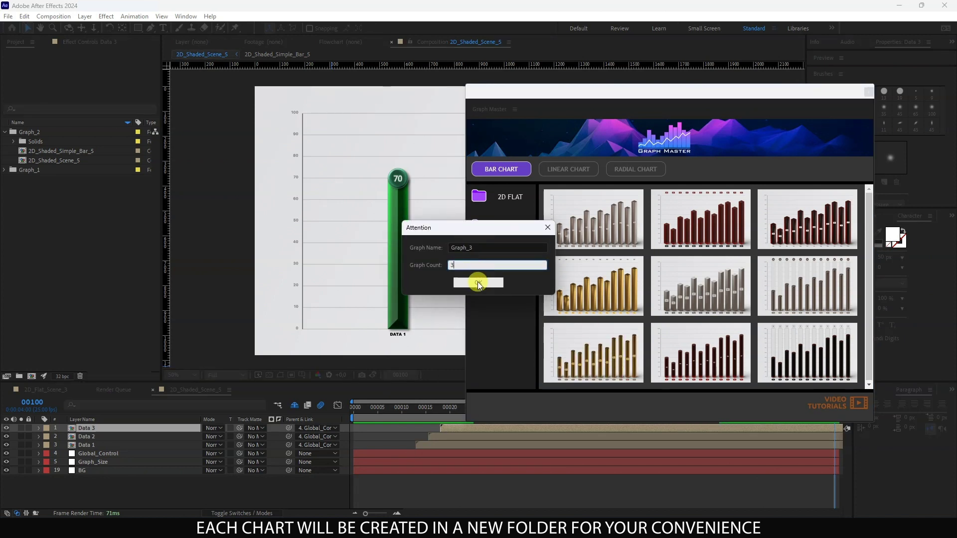
{"action": "type", "text": "3"}
{"action": "left_click", "coordinate": [456, 282]}
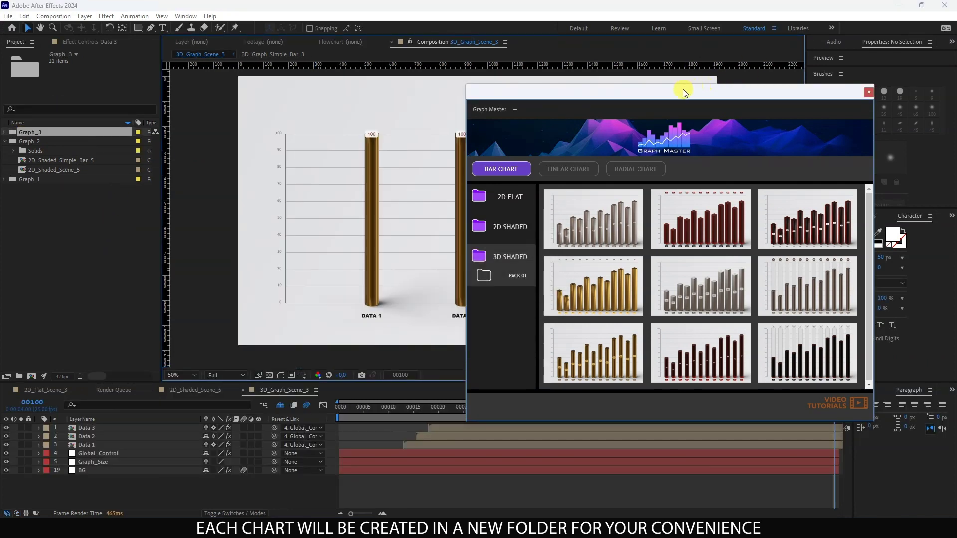
{"action": "left_click_drag", "start_coordinate": [681, 90], "coordinate": [956, 139]}
Expand the Graph_3 folder and open the 3D_Graph_Scene_3 composition.
{"action": "left_click", "coordinate": [4, 132]}
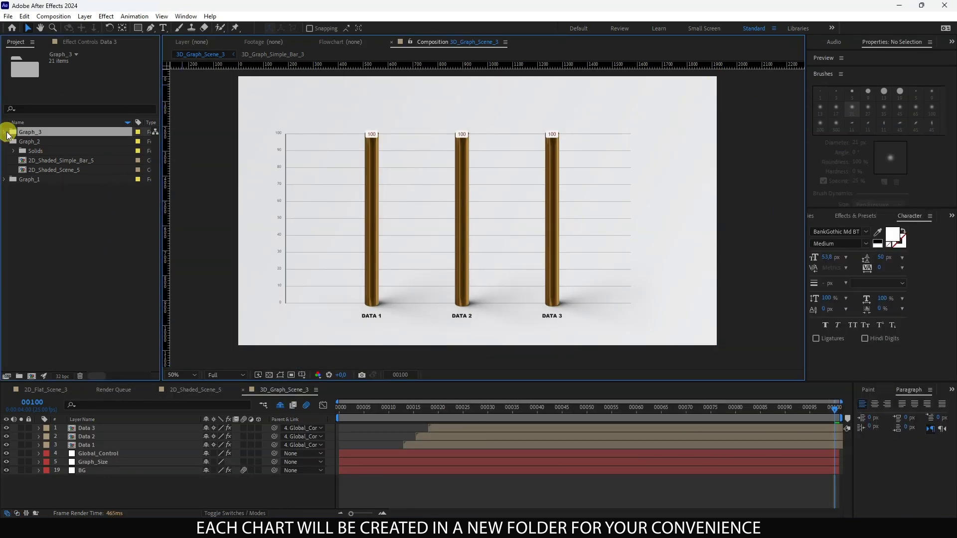
{"action": "left_click", "coordinate": [43, 170]}
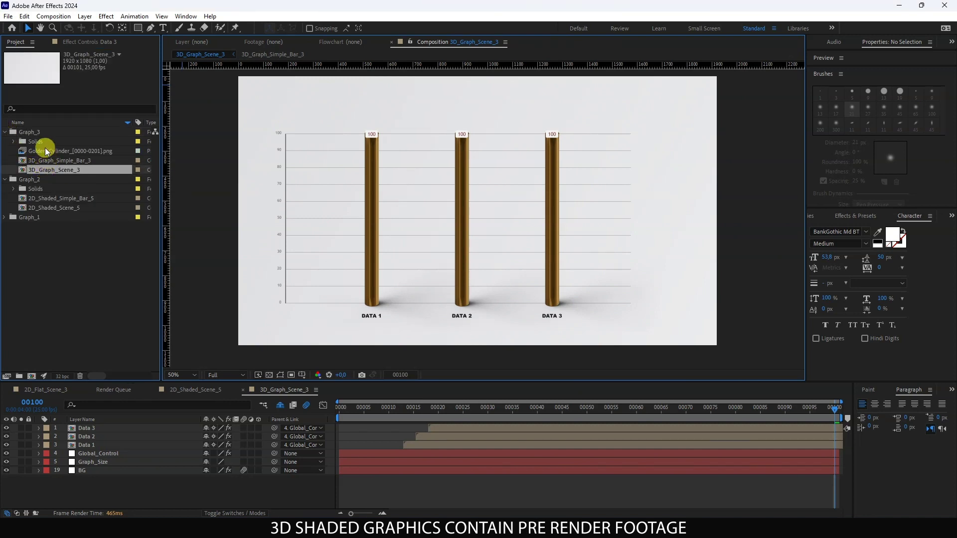
{"action": "left_click", "coordinate": [47, 151]}
Set Value 1 of Data 1 and Data 2 to 70 and 60.
{"action": "left_click", "coordinate": [85, 445]}
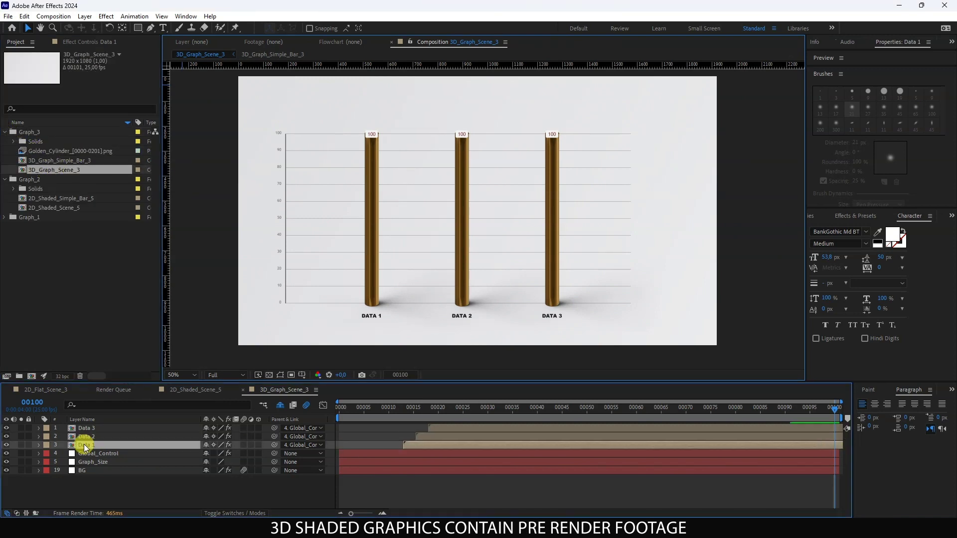
{"action": "left_click", "coordinate": [73, 42]}
{"action": "left_click", "coordinate": [88, 437]}
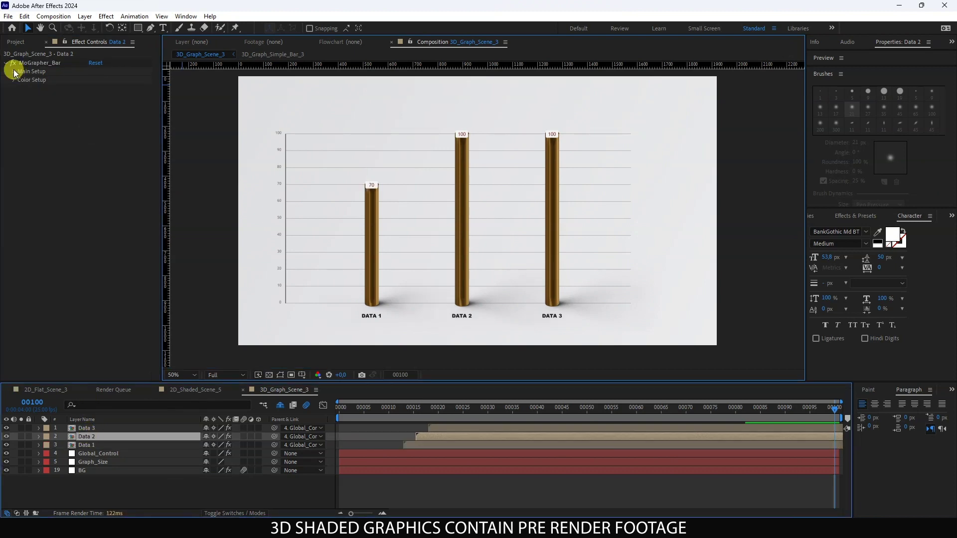
{"action": "type", "text": "60"}
{"action": "left_click", "coordinate": [89, 429]}
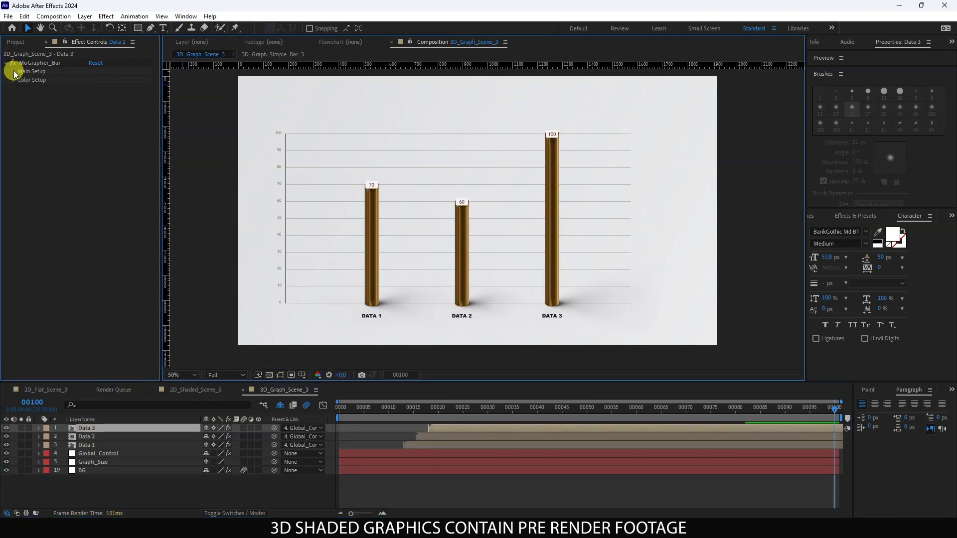